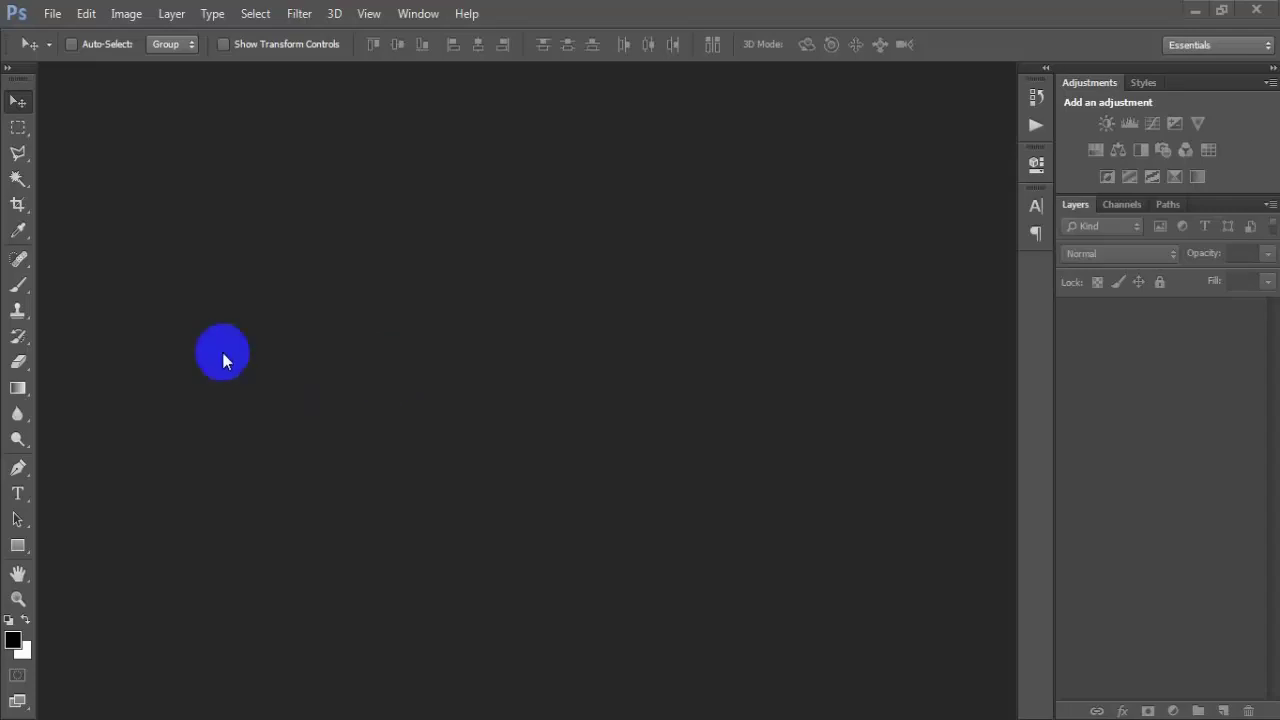
Create a new white 1316 × 1600 px document at 300 pixels/inch.
{"action": "left_click", "coordinate": [52, 13]}
{"action": "left_click", "coordinate": [107, 48]}
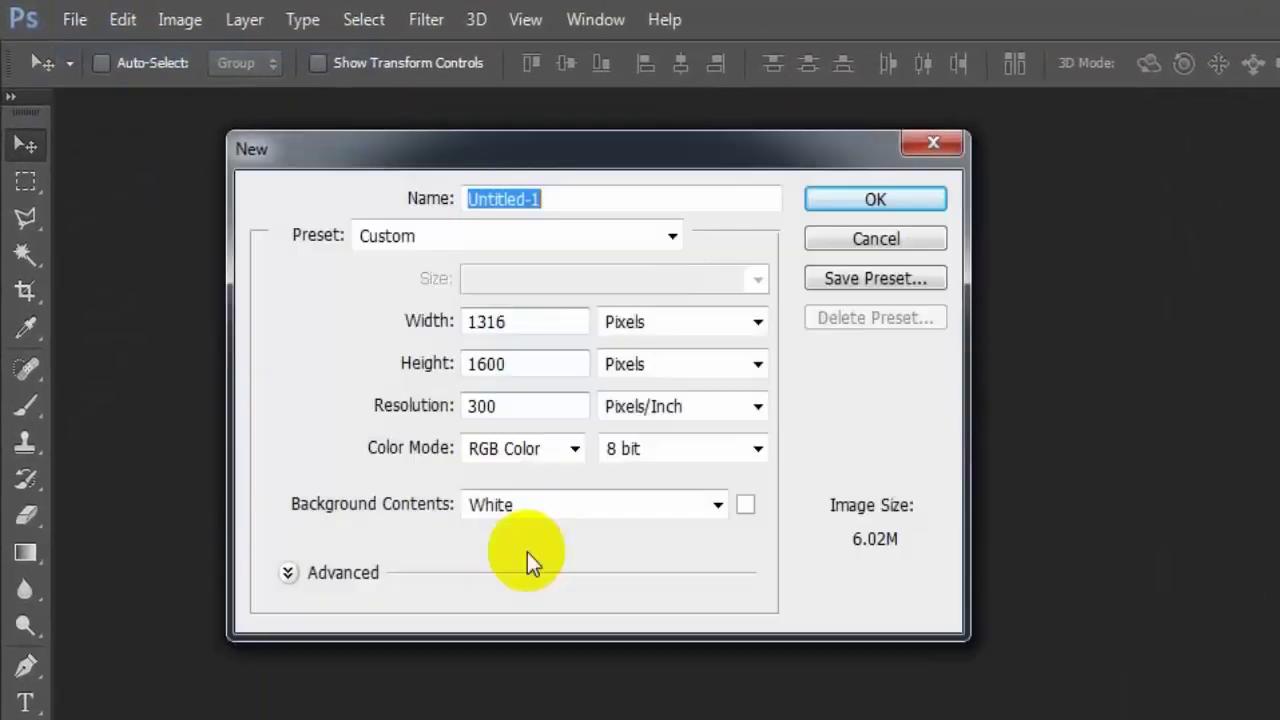
{"action": "left_click", "coordinate": [555, 405]}
{"action": "left_click", "coordinate": [523, 447]}
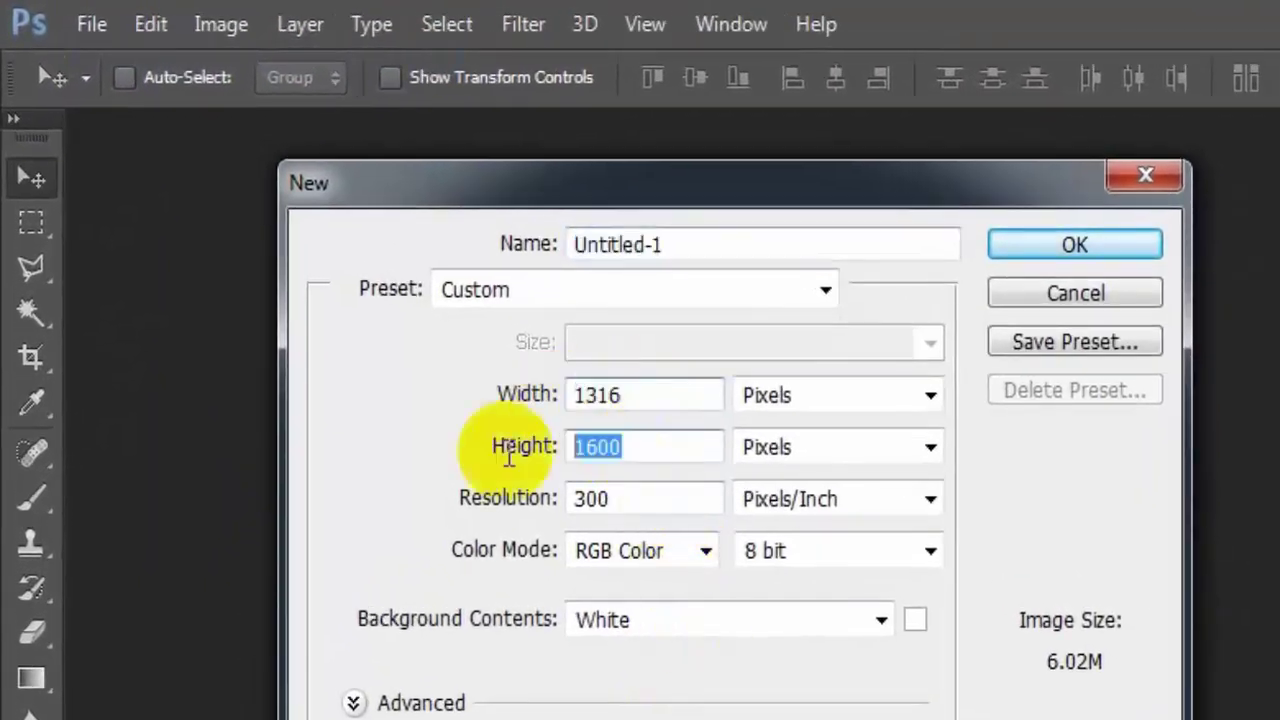
{"action": "double_click", "coordinate": [605, 497]}
{"action": "left_click", "coordinate": [700, 500]}
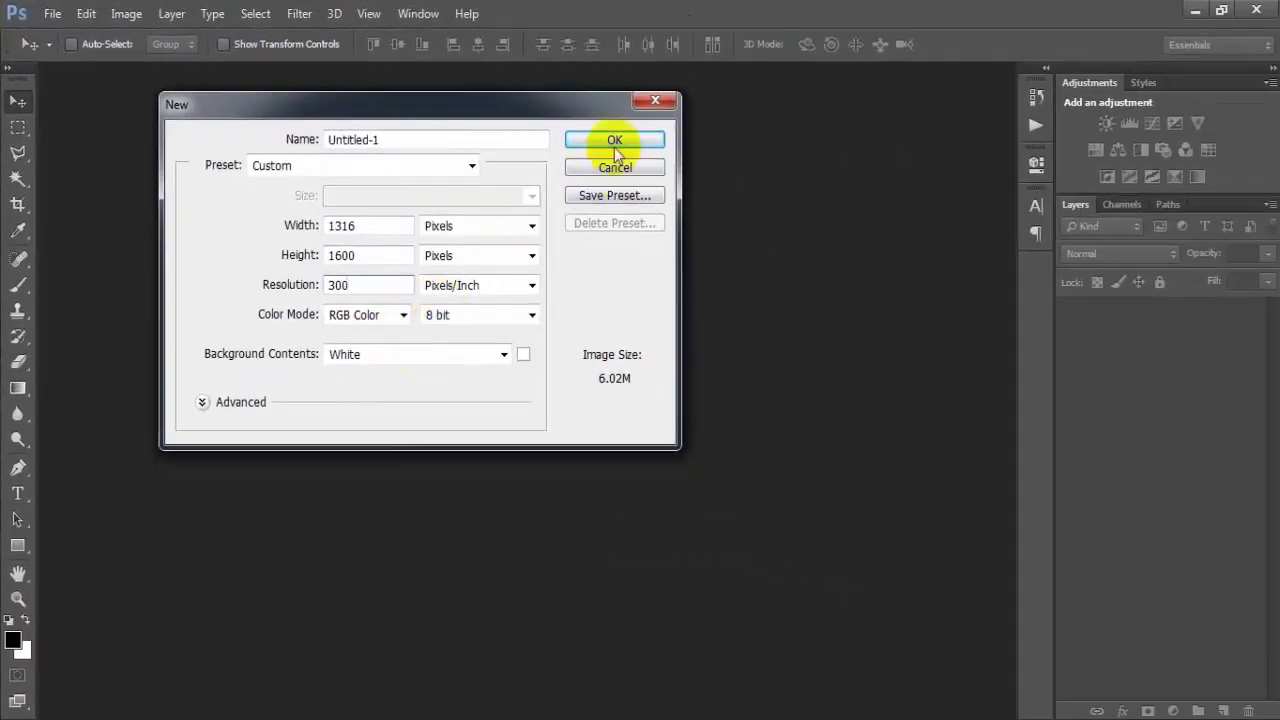
{"action": "left_click", "coordinate": [612, 140]}
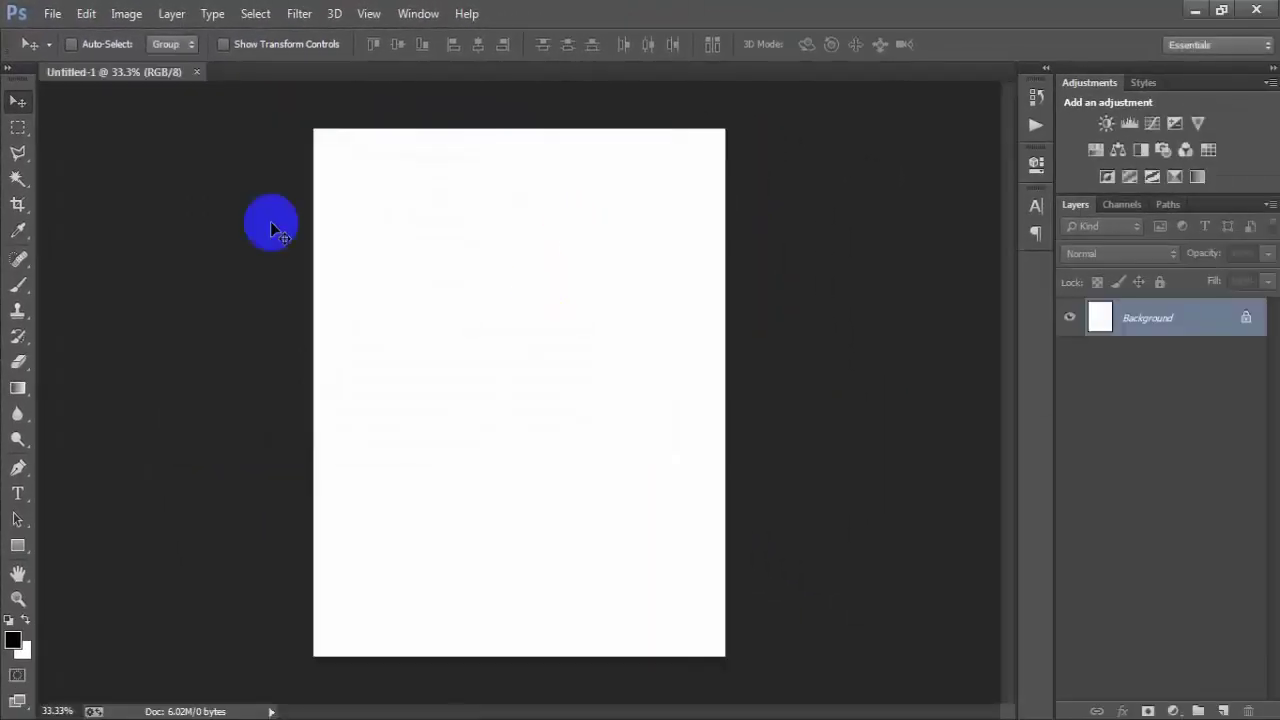
Place the dark cloudy landscape image scaled to fill the canvas, then rasterize its layer.
{"action": "left_click", "coordinate": [52, 14]}
{"action": "left_click", "coordinate": [165, 316]}
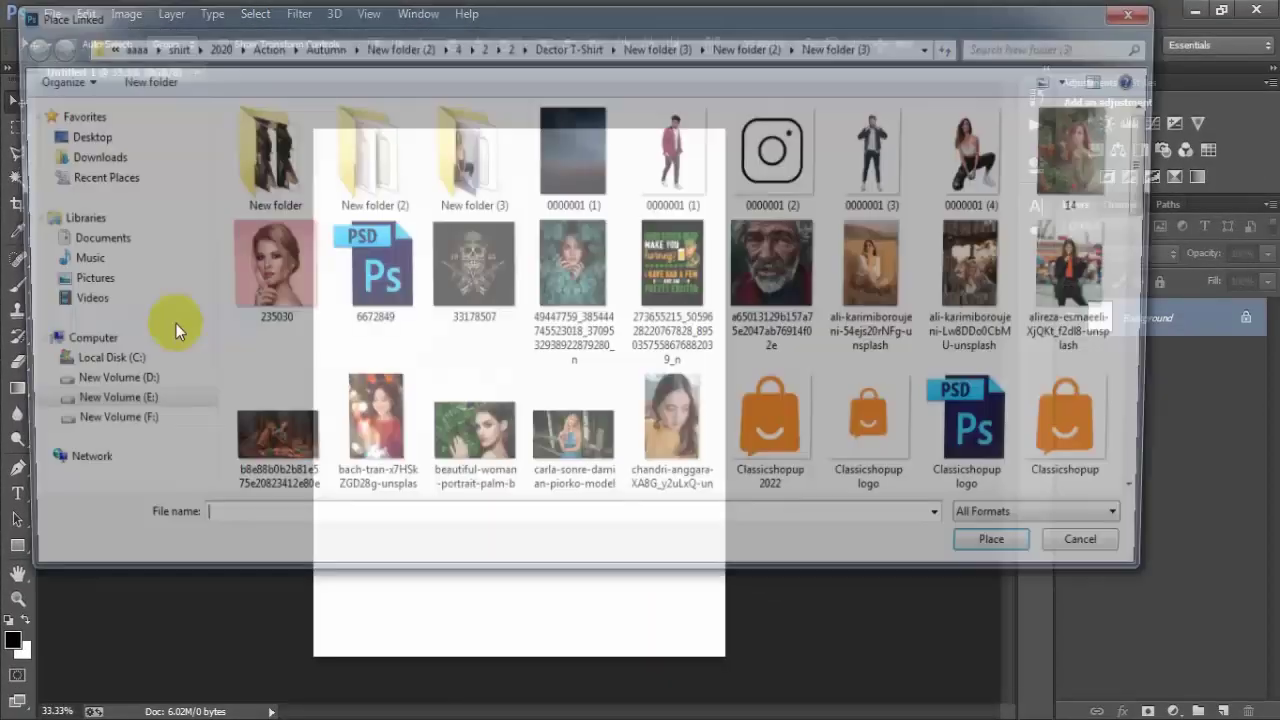
{"action": "double_click", "coordinate": [576, 172]}
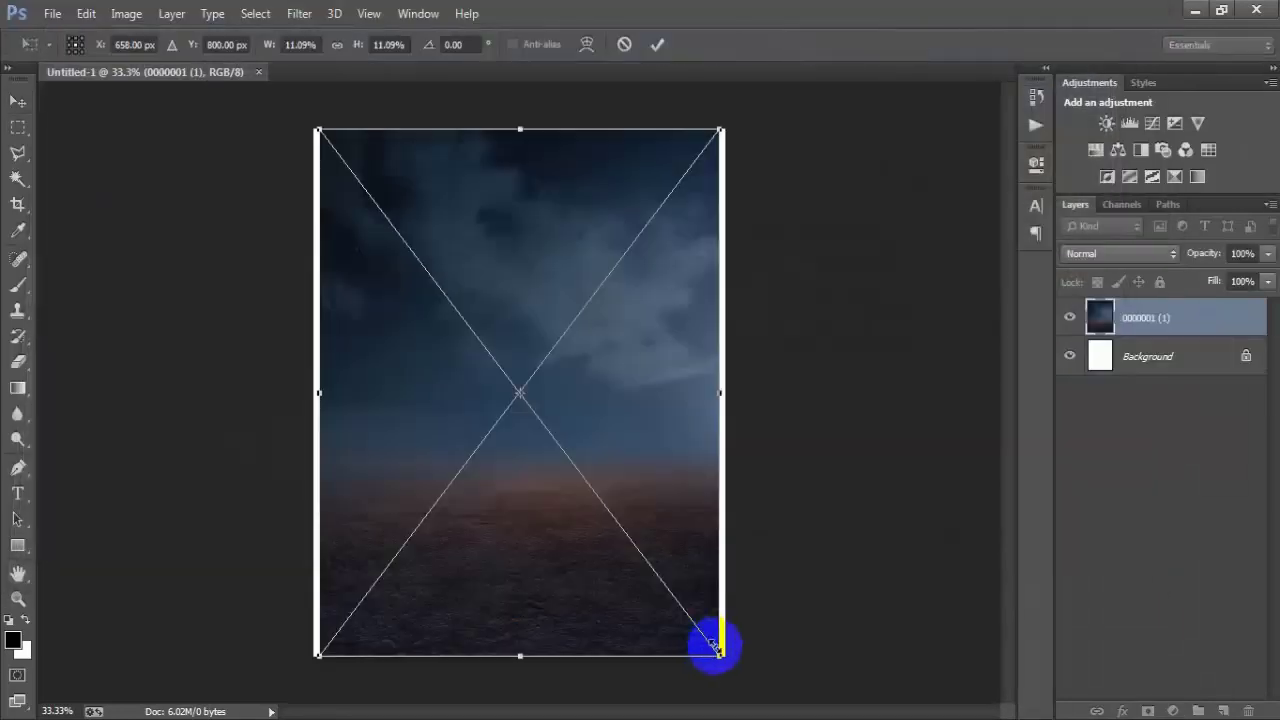
{"action": "left_click_drag", "start_coordinate": [720, 653], "coordinate": [726, 664]}
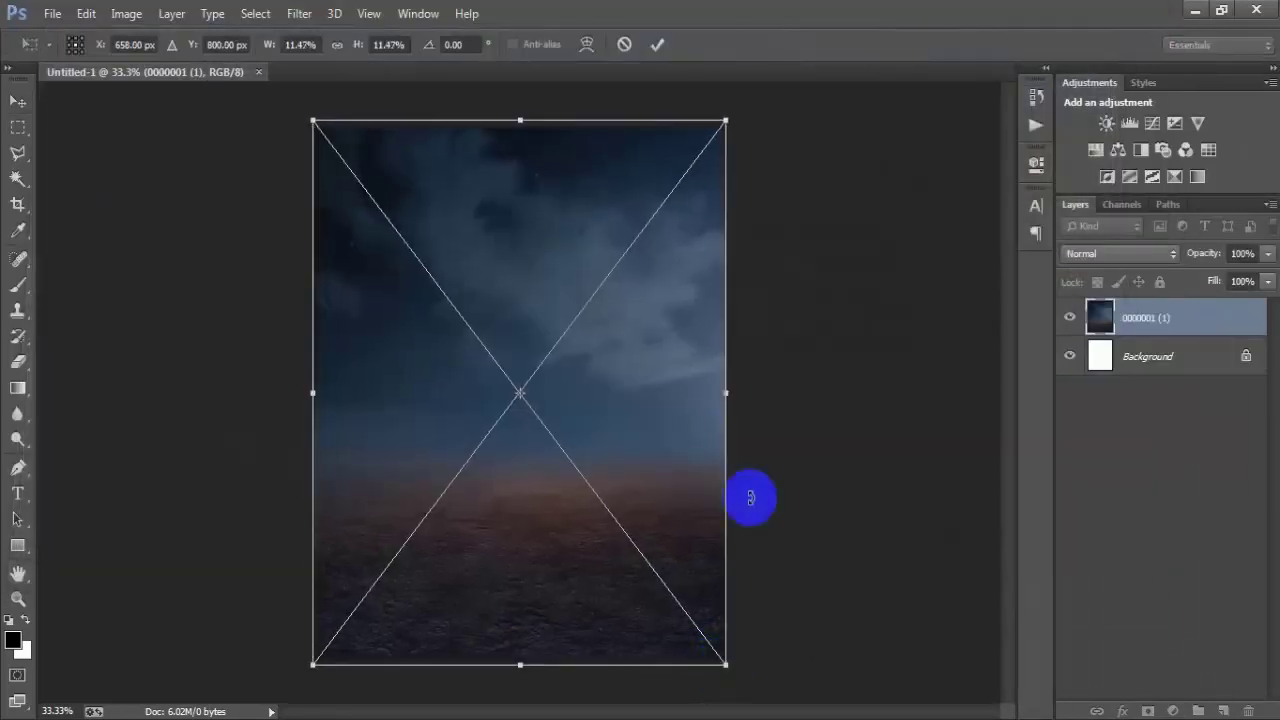
{"action": "left_click", "coordinate": [652, 45]}
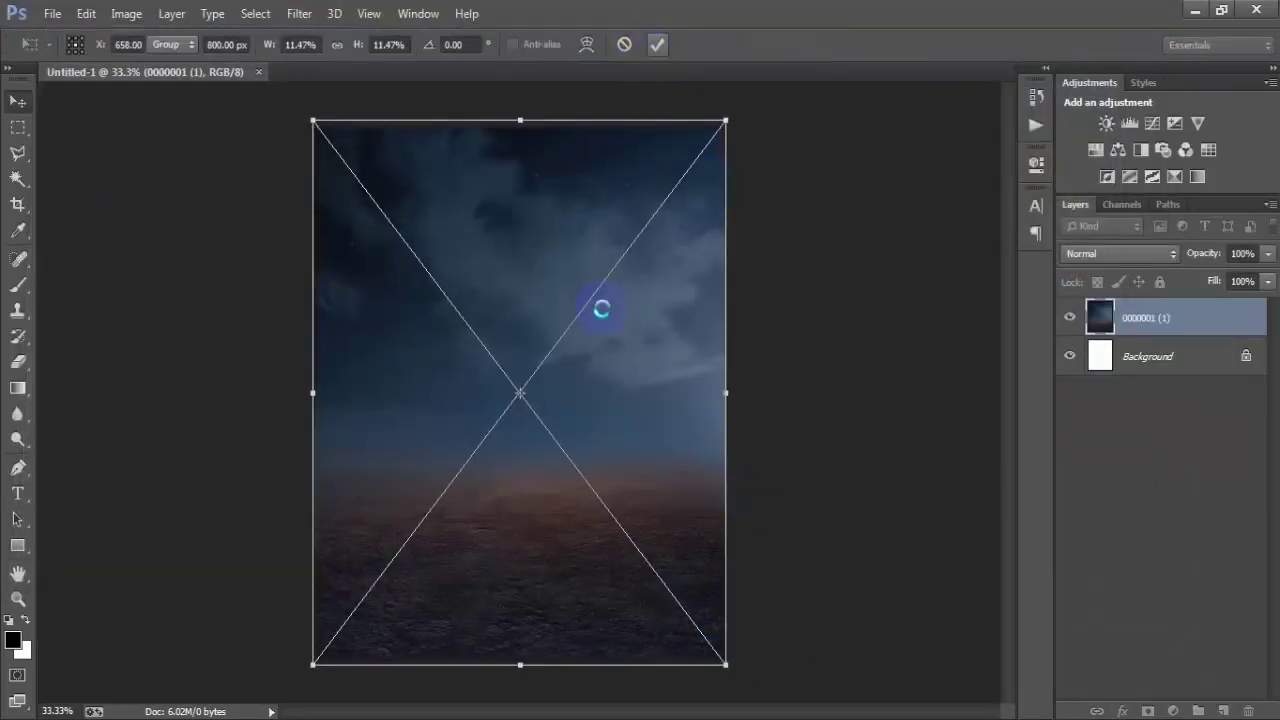
{"action": "right_click", "coordinate": [1226, 318]}
{"action": "left_click", "coordinate": [930, 373]}
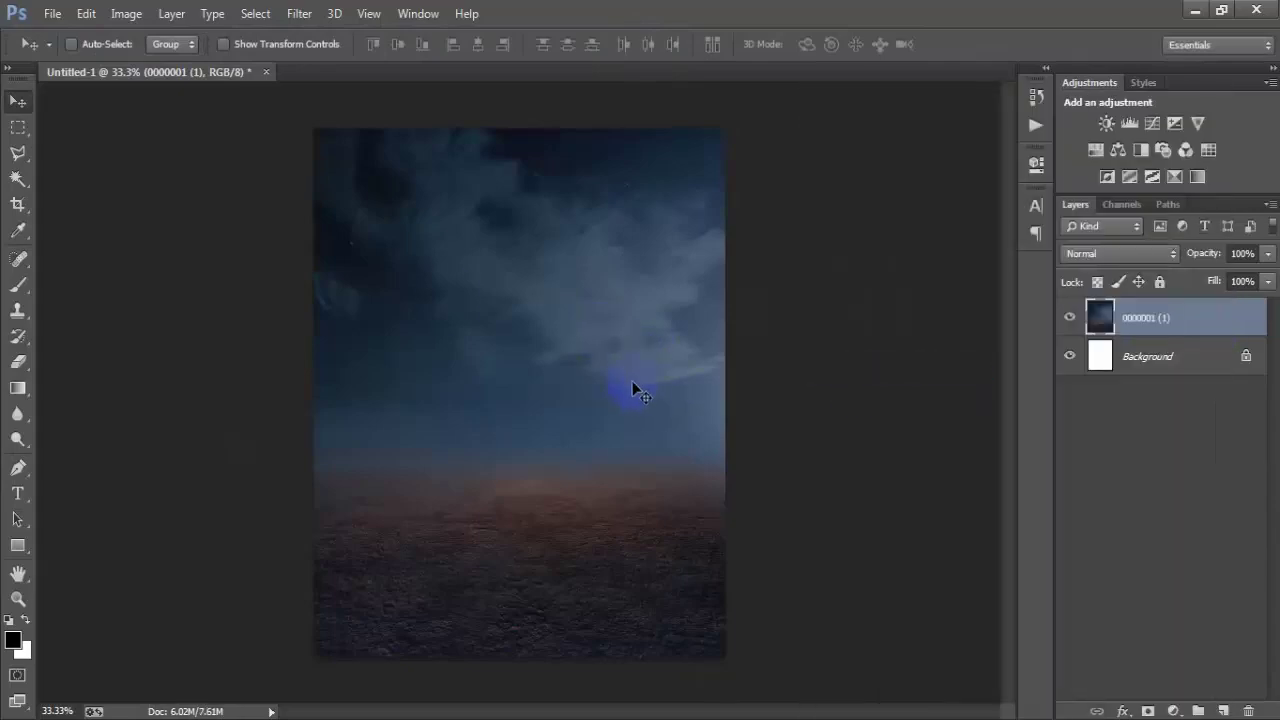
Place the Instagram logo image, scaled down and moved up into the sky.
{"action": "left_click", "coordinate": [52, 13]}
{"action": "left_click", "coordinate": [134, 237]}
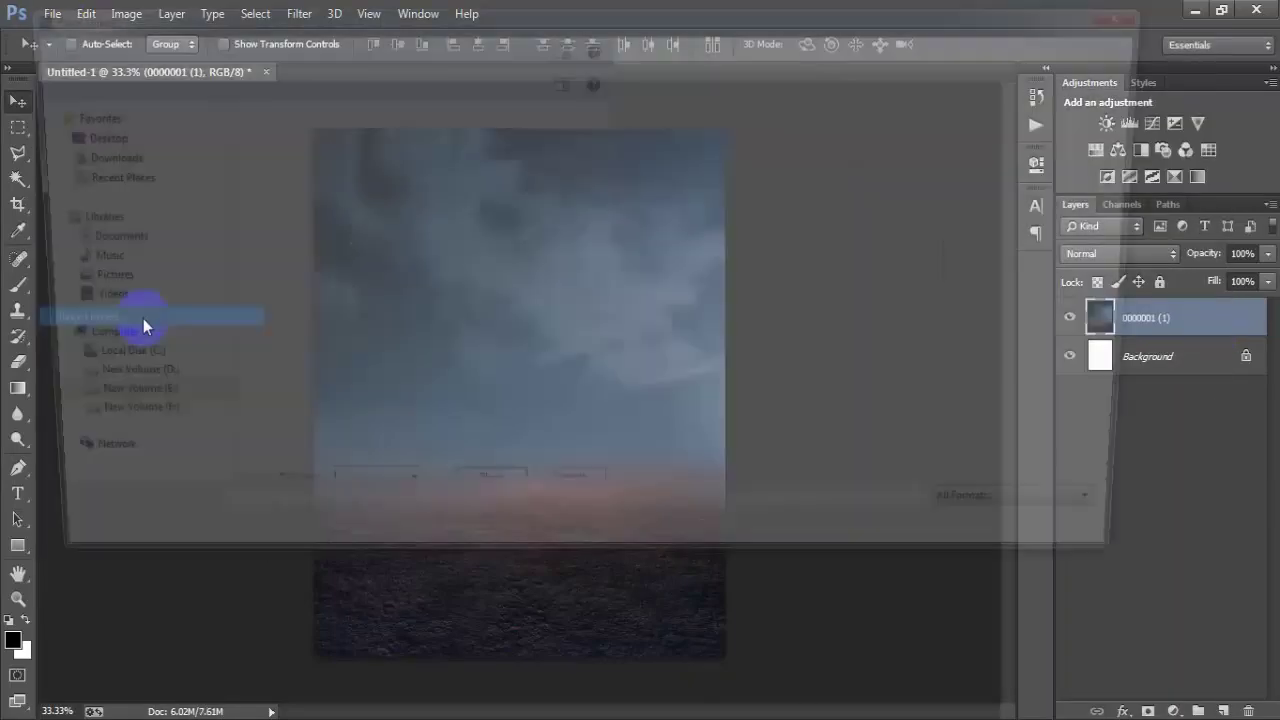
{"action": "left_click", "coordinate": [779, 150]}
{"action": "left_click", "coordinate": [1013, 555]}
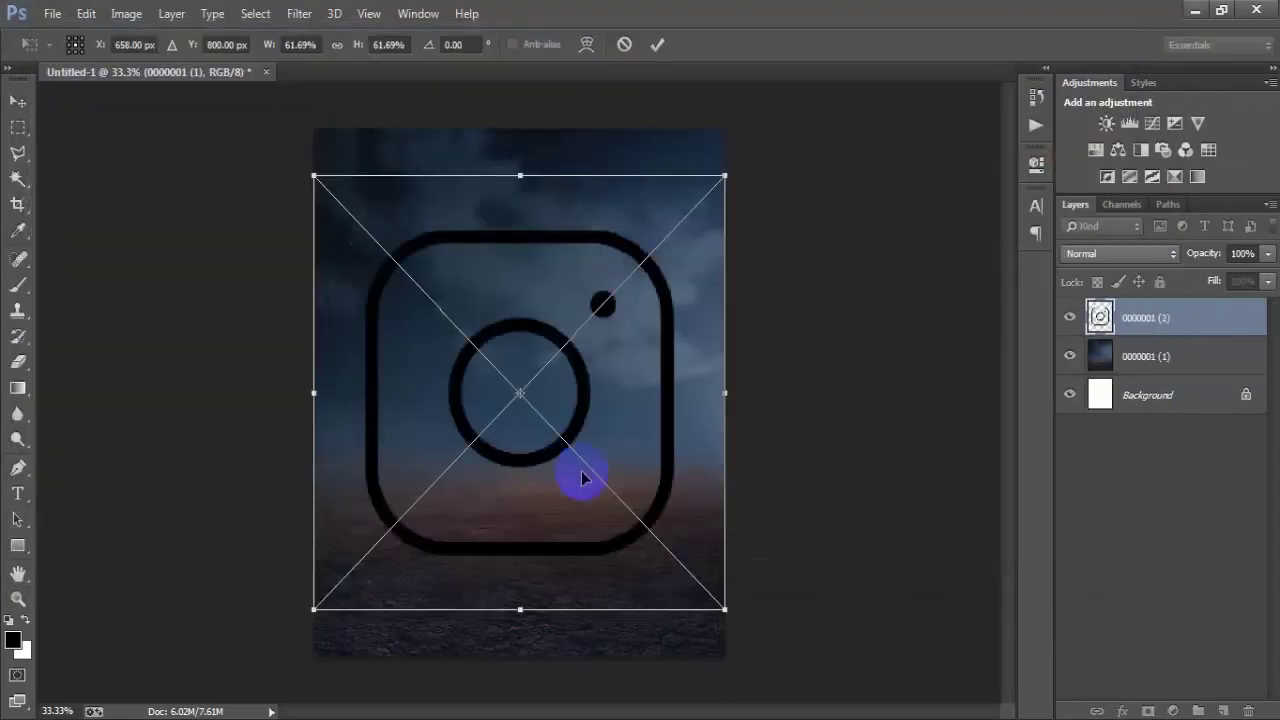
{"action": "left_click_drag", "start_coordinate": [724, 610], "coordinate": [702, 586]}
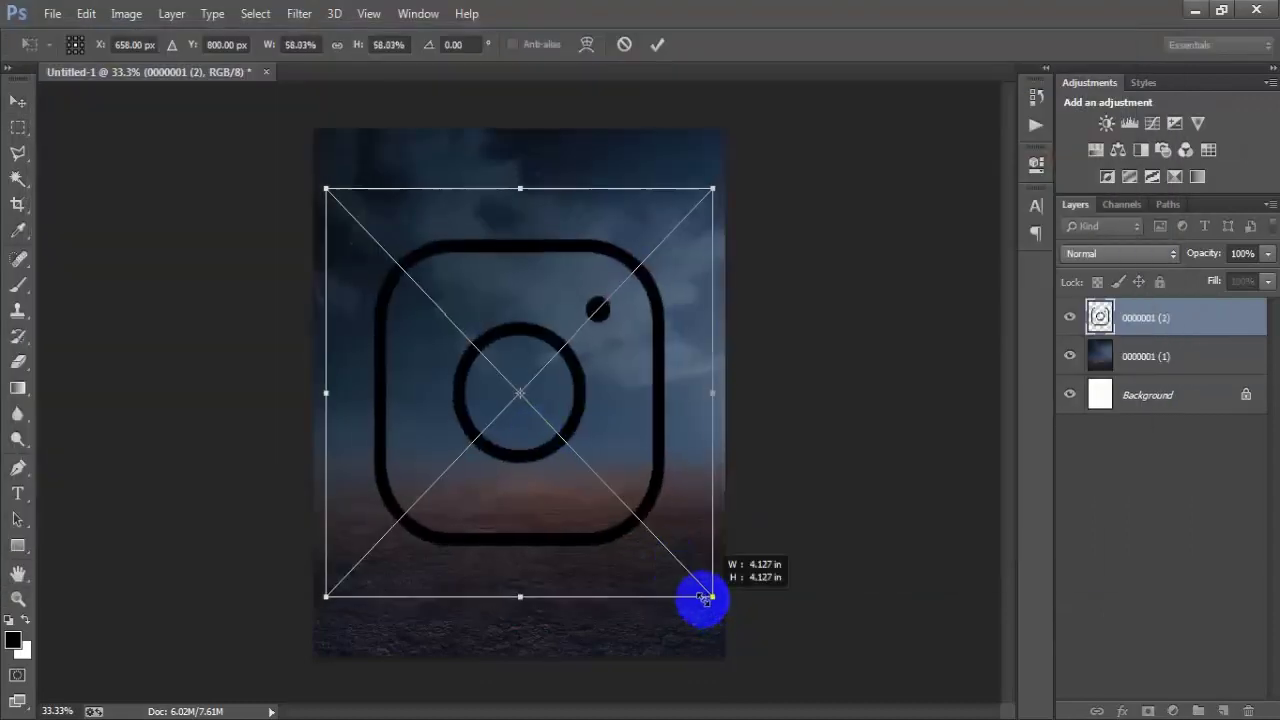
{"action": "left_click_drag", "start_coordinate": [636, 446], "coordinate": [631, 385]}
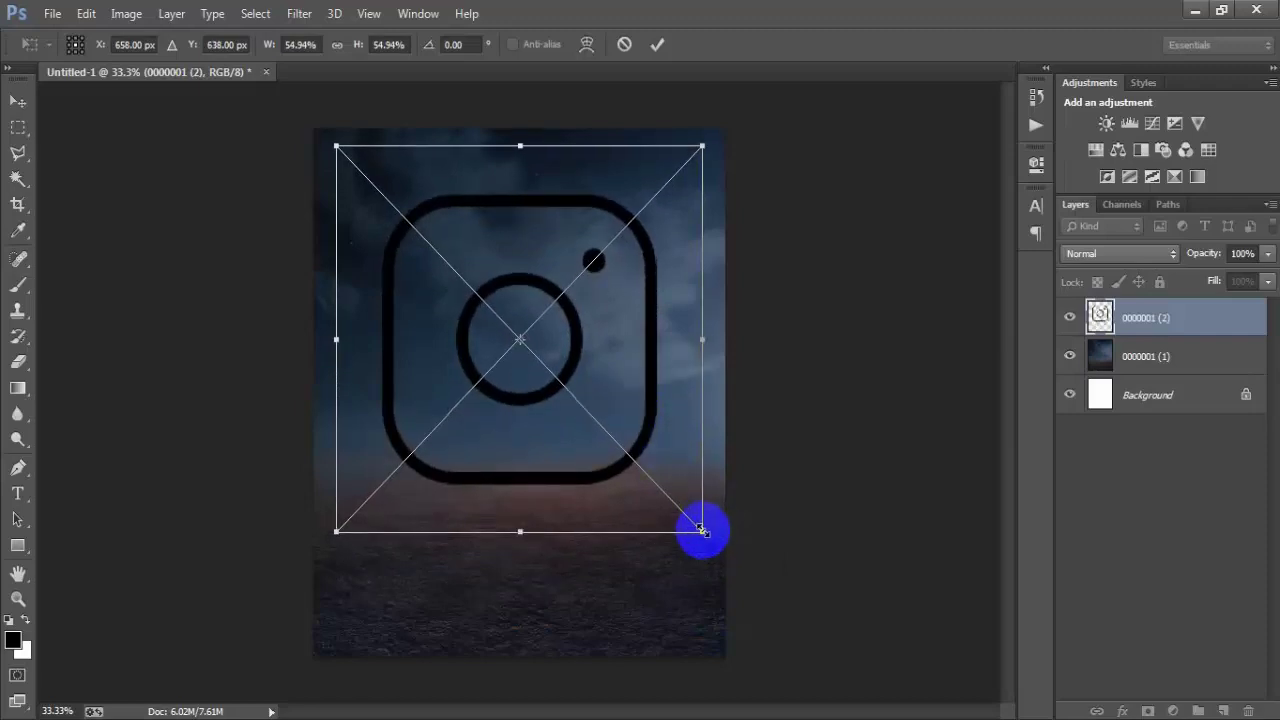
{"action": "left_click_drag", "start_coordinate": [702, 531], "coordinate": [706, 535]}
{"action": "left_click", "coordinate": [657, 44]}
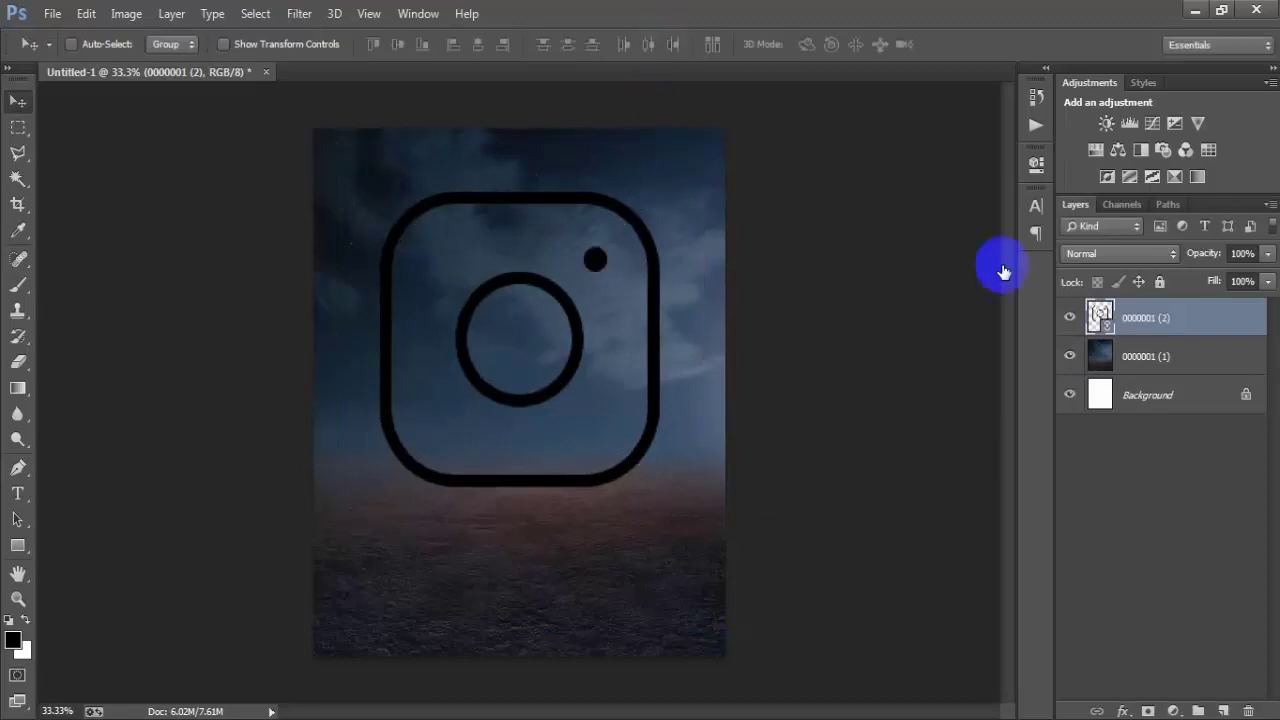
Centre the logo horizontally against the Background, rasterize its layer, and nudge it into place.
{"action": "left_click", "coordinate": [1177, 402], "text": "ctrl"}
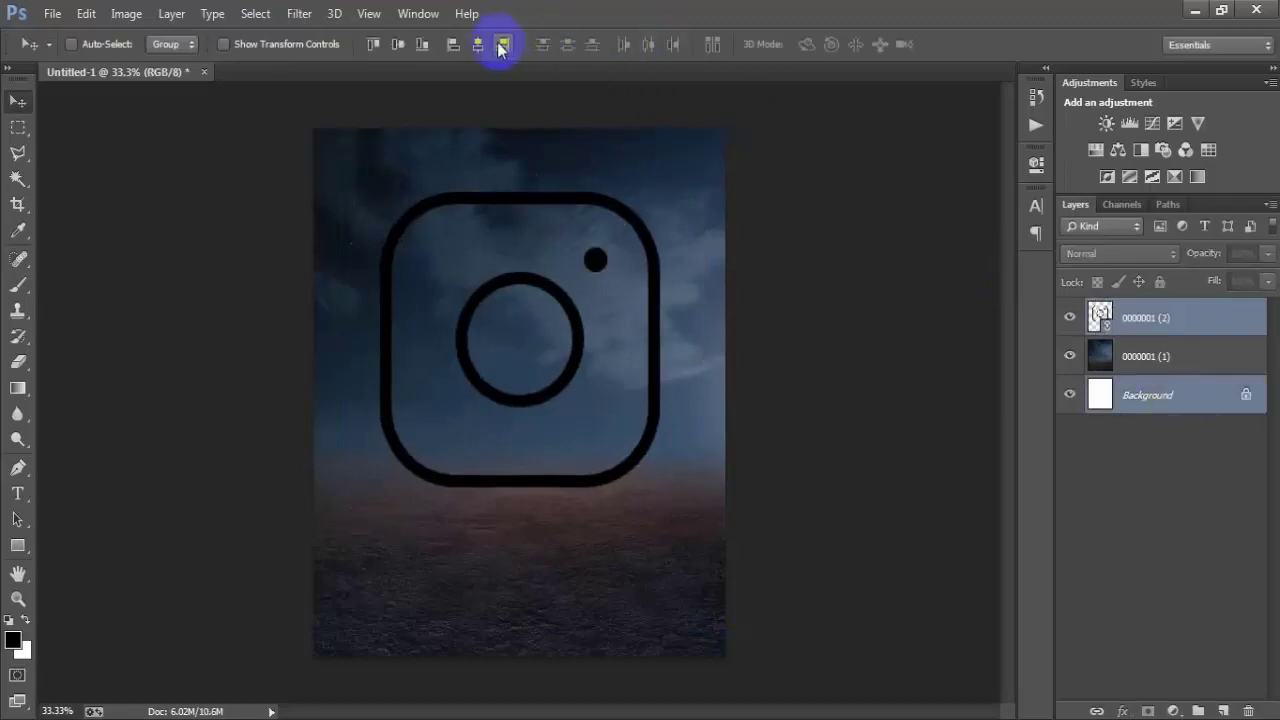
{"action": "left_click", "coordinate": [1190, 318]}
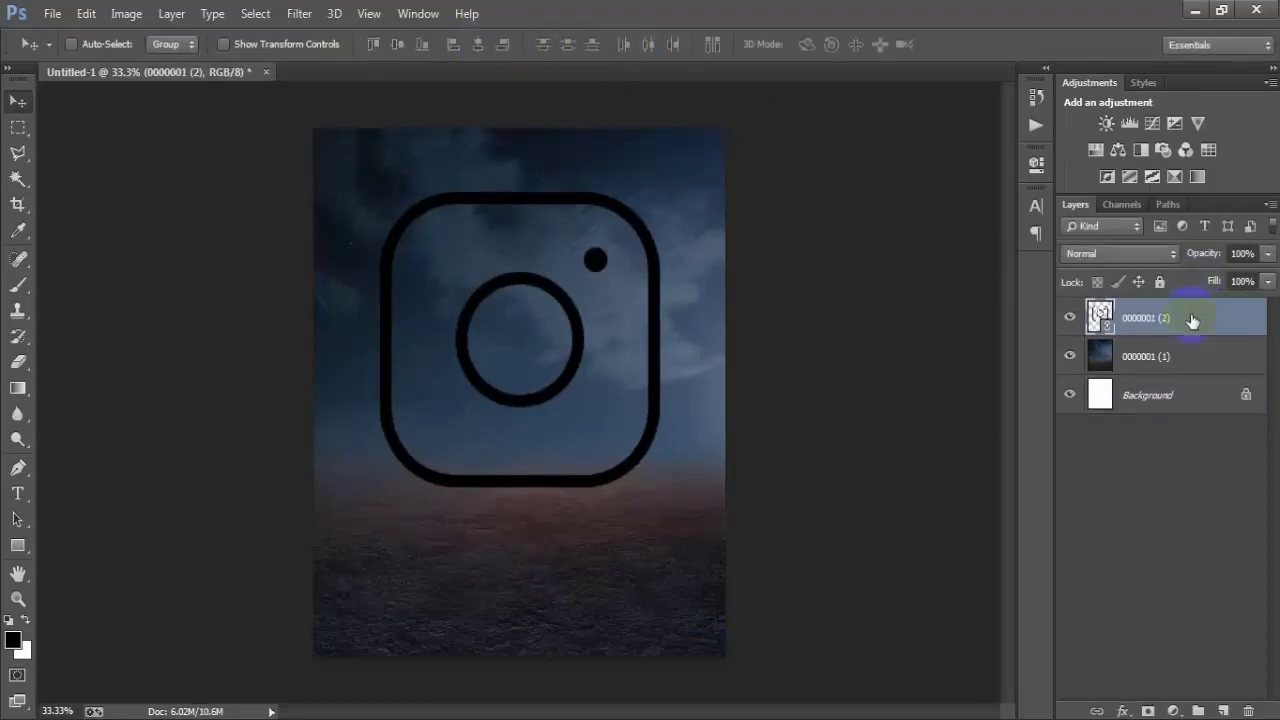
{"action": "right_click", "coordinate": [1186, 312]}
{"action": "left_click", "coordinate": [806, 371]}
{"action": "key", "text": "Up"}
{"action": "key", "text": "Up"}
{"action": "key", "text": "Up"}
{"action": "key", "text": "Up"}
{"action": "key", "text": "Up"}
{"action": "key", "text": "Up"}
{"action": "key", "text": "Down"}
{"action": "key", "text": "Down"}
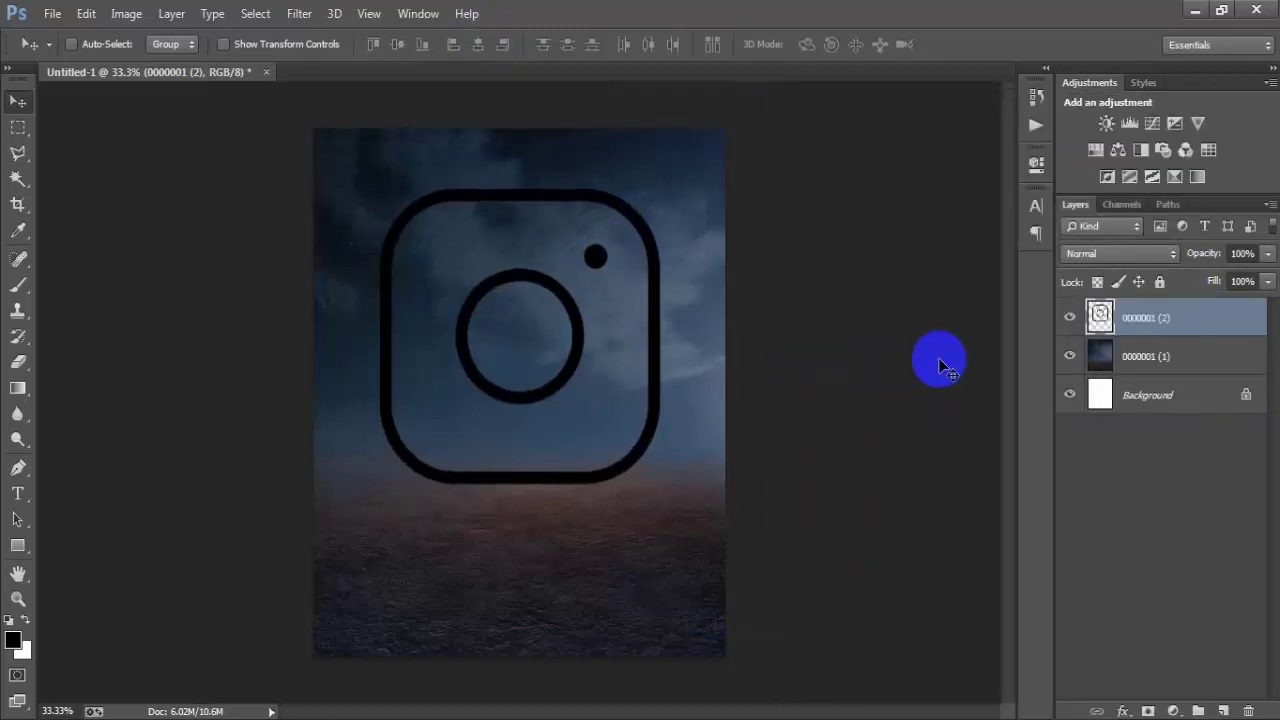
Fill the logo outline's shape with white, deselect, and restore default colours.
{"action": "left_click", "coordinate": [1069, 317]}
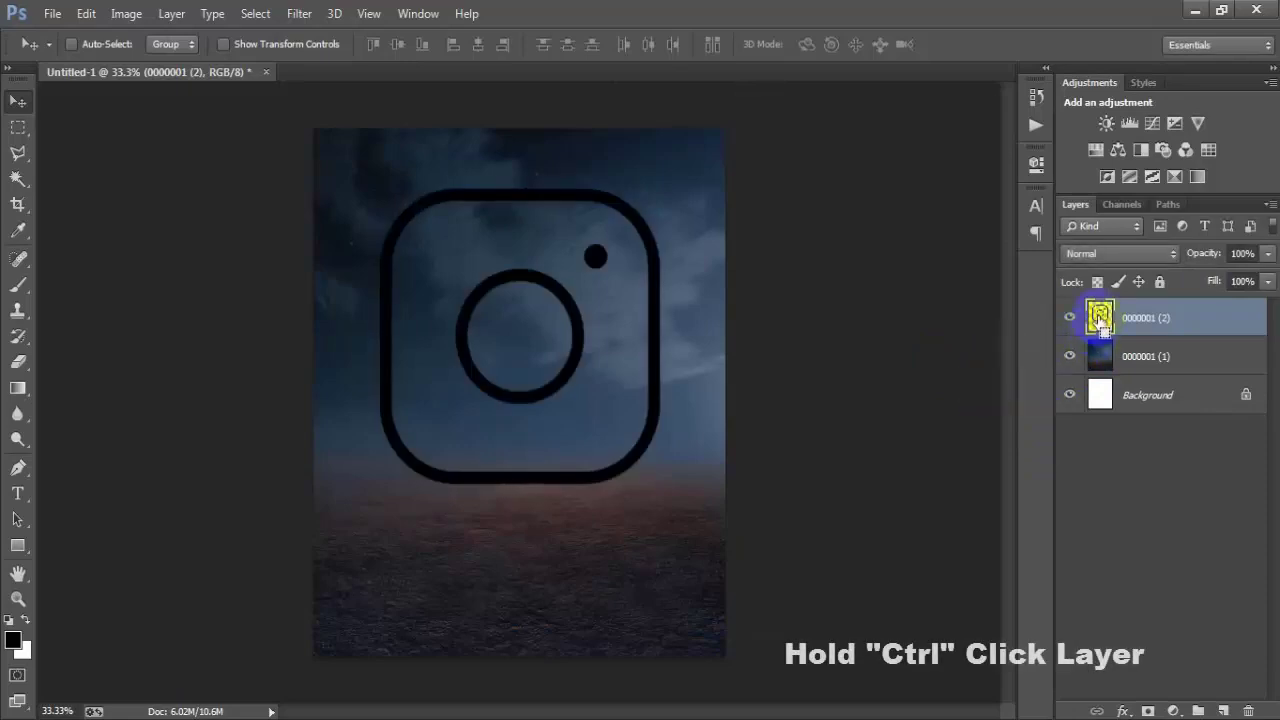
{"action": "left_click", "coordinate": [1100, 317], "text": "ctrl"}
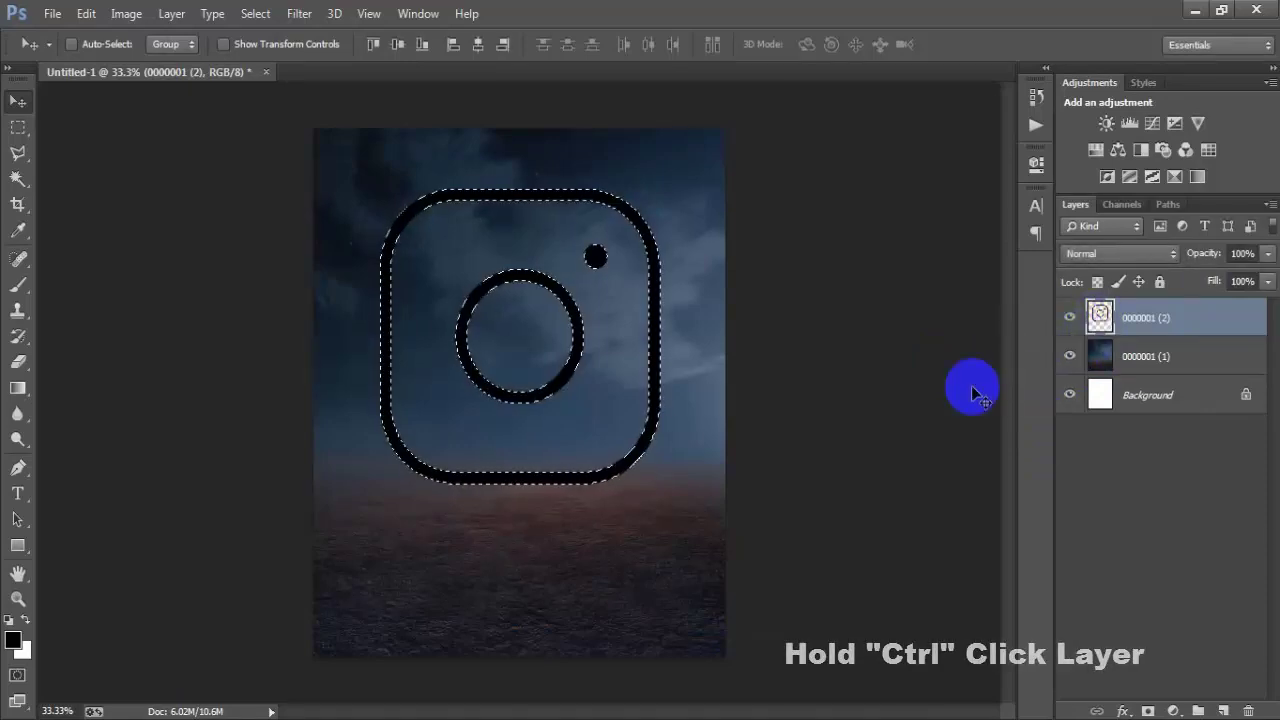
{"action": "left_click", "coordinate": [26, 620]}
{"action": "key", "text": "alt+BackSpace"}
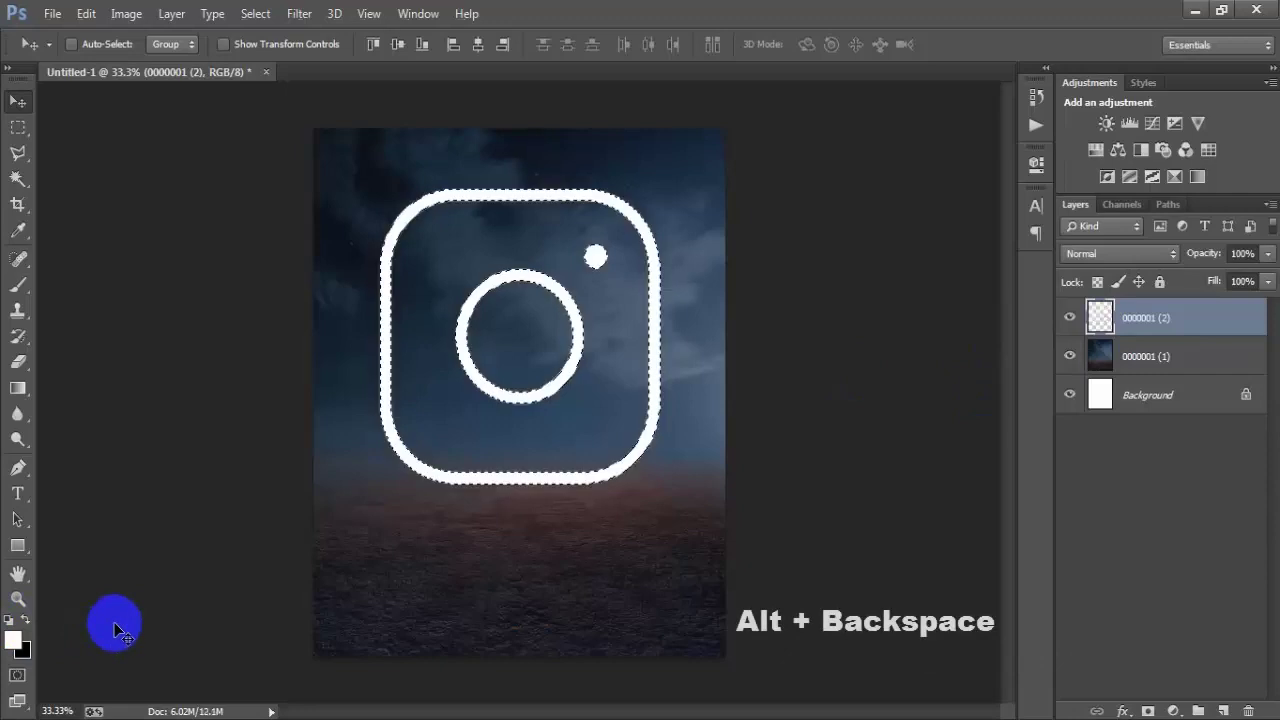
{"action": "key", "text": "ctrl+d"}
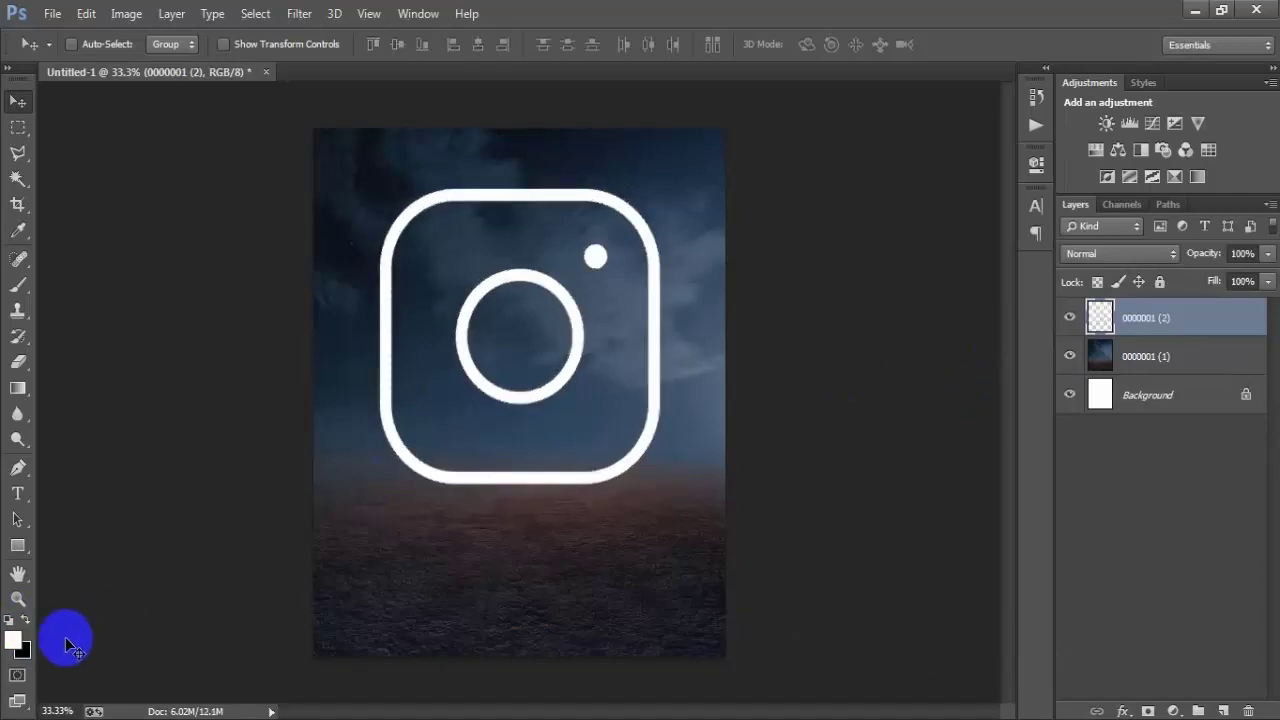
{"action": "left_click", "coordinate": [8, 624]}
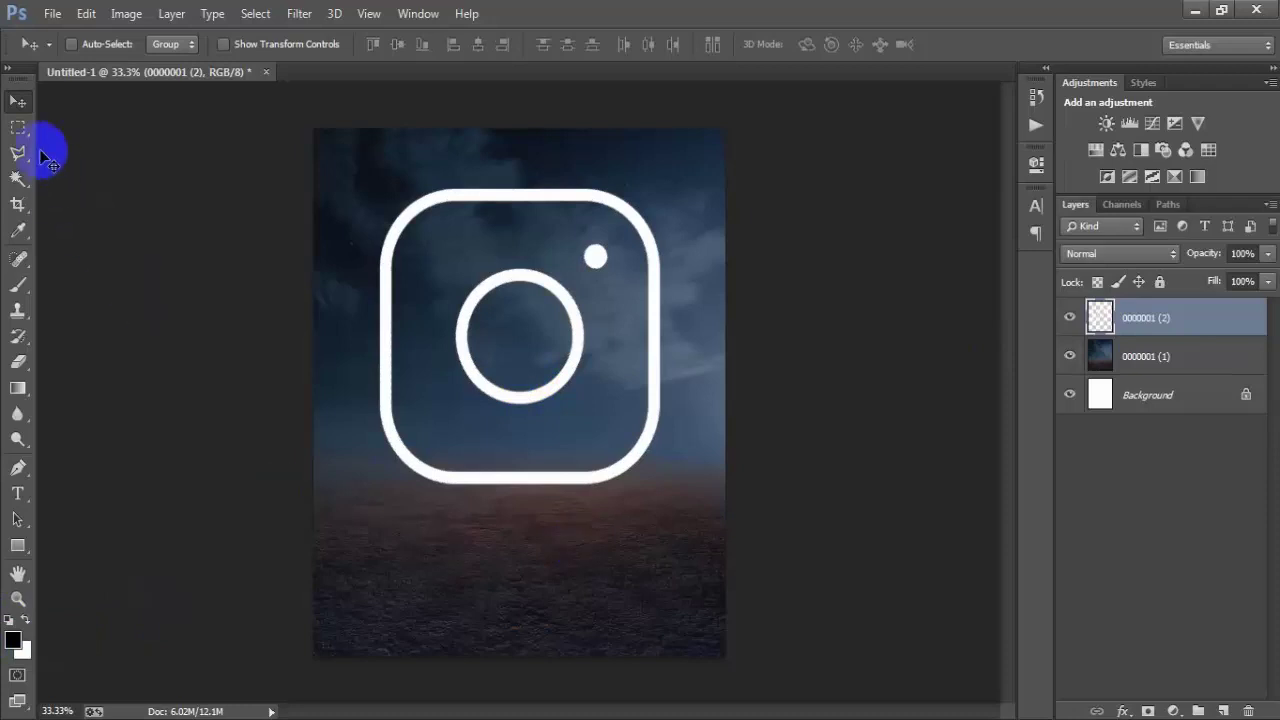
Delete a rectangular strip from the middle of the logo's bottom edge.
{"action": "right_click", "coordinate": [18, 127]}
{"action": "left_click", "coordinate": [110, 121]}
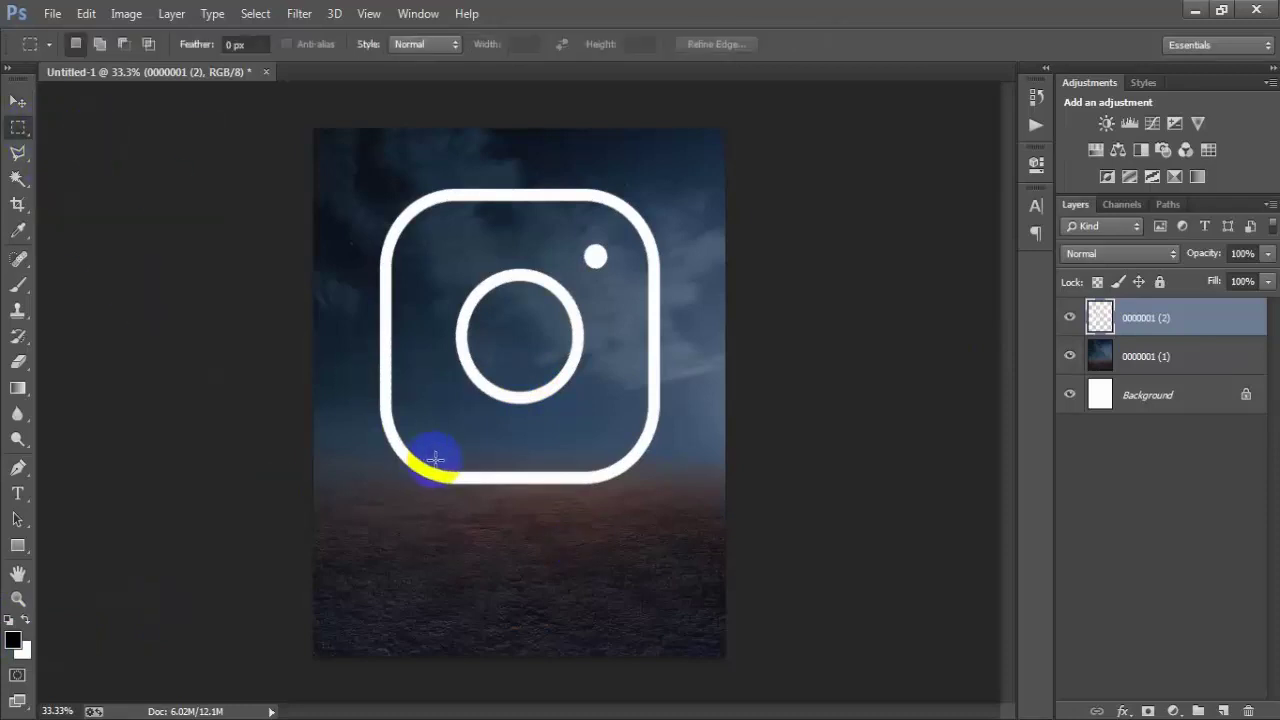
{"action": "left_click_drag", "start_coordinate": [427, 463], "coordinate": [613, 491]}
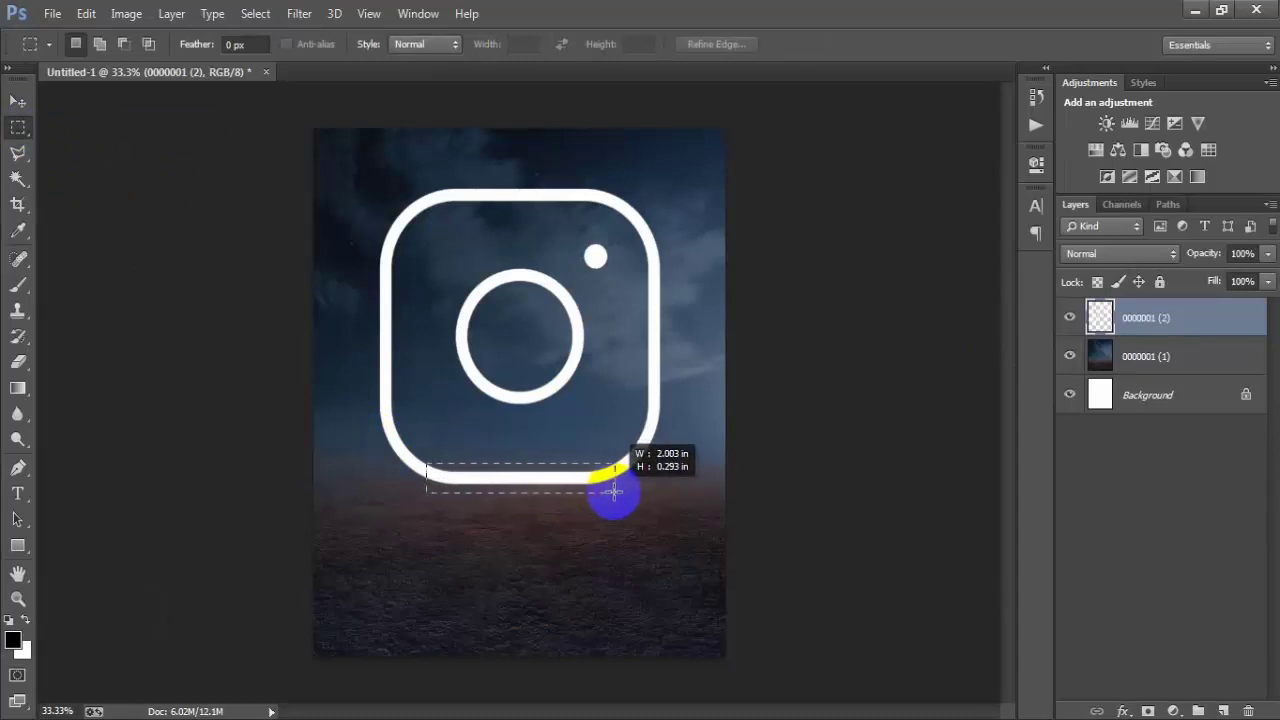
{"action": "left_click_drag", "start_coordinate": [613, 491], "coordinate": [616, 492]}
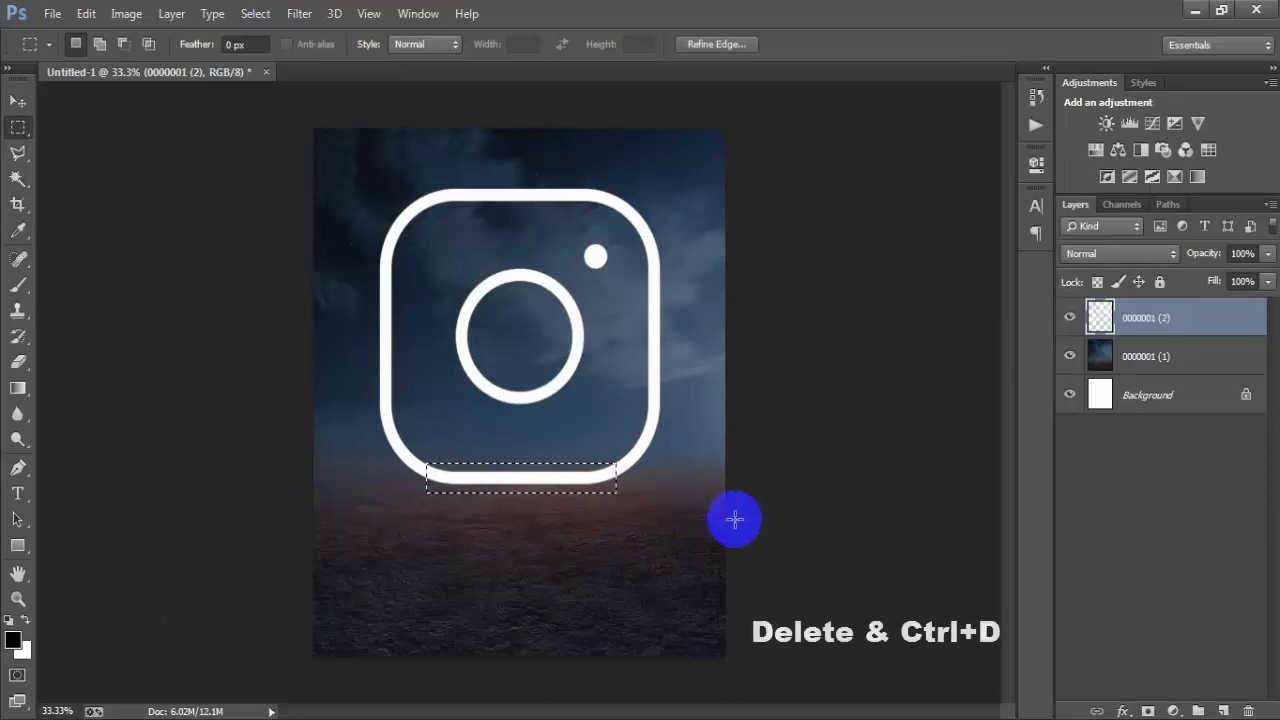
{"action": "key", "text": "Delete"}
{"action": "key", "text": "ctrl+d"}
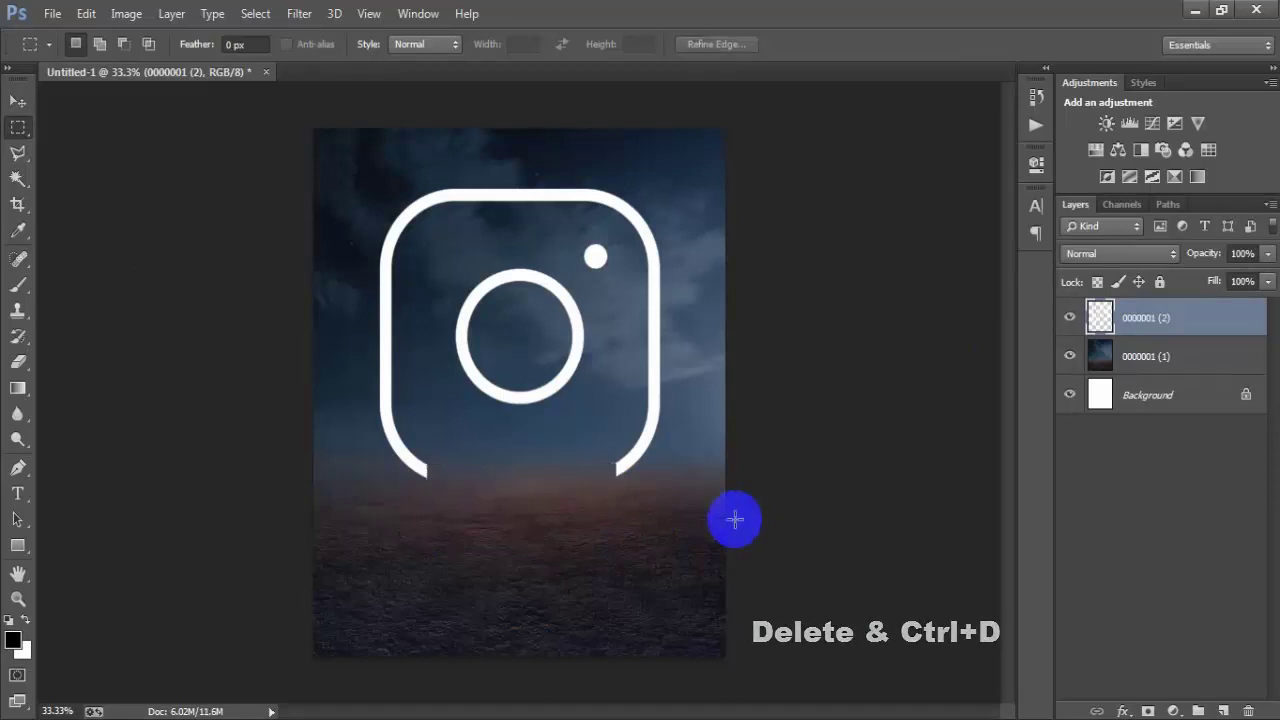
{"action": "left_click", "coordinate": [18, 101]}
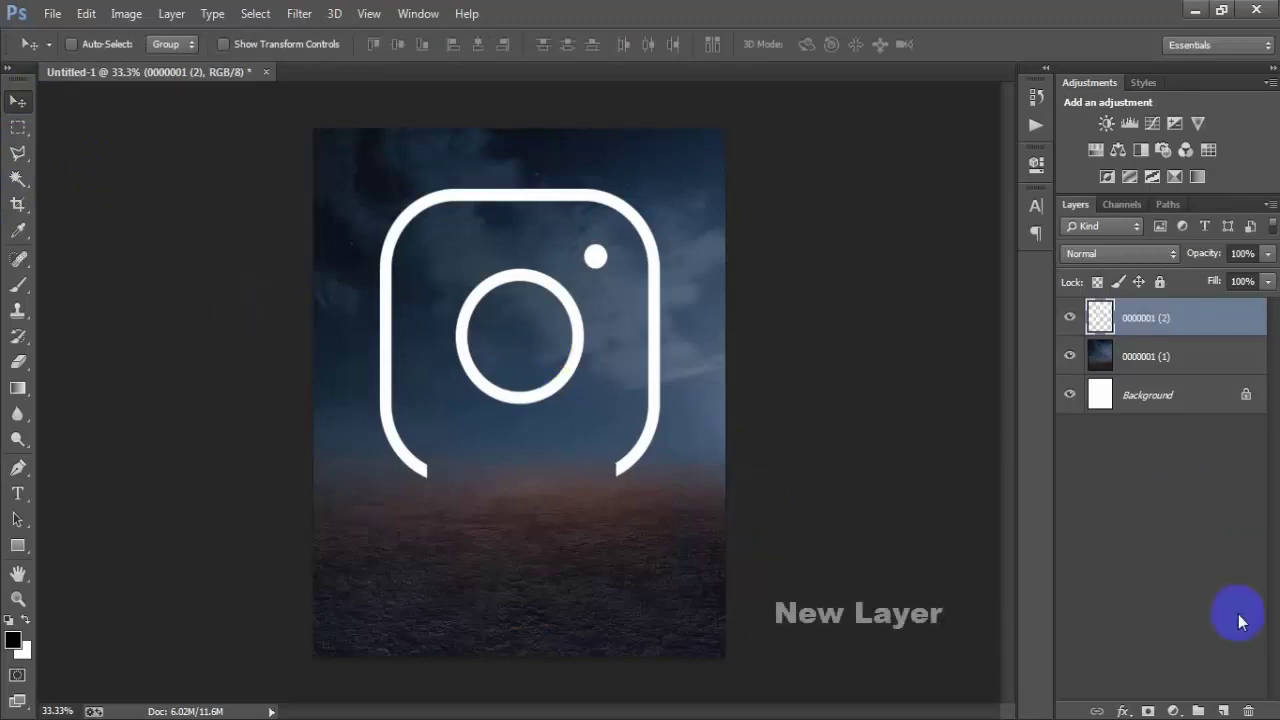
Add a new empty Layer 1 and select the Brush tool.
{"action": "left_click", "coordinate": [1223, 710]}
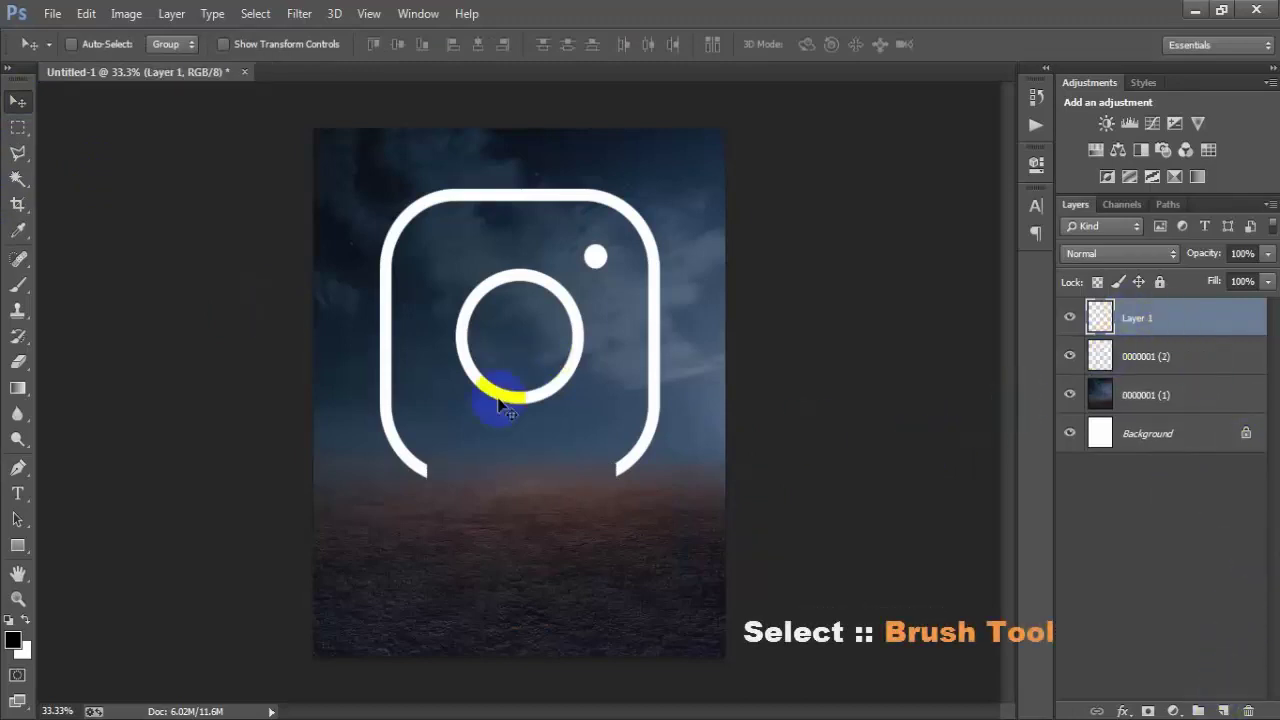
{"action": "left_click", "coordinate": [18, 285]}
{"action": "right_click", "coordinate": [18, 283]}
{"action": "left_click", "coordinate": [94, 280]}
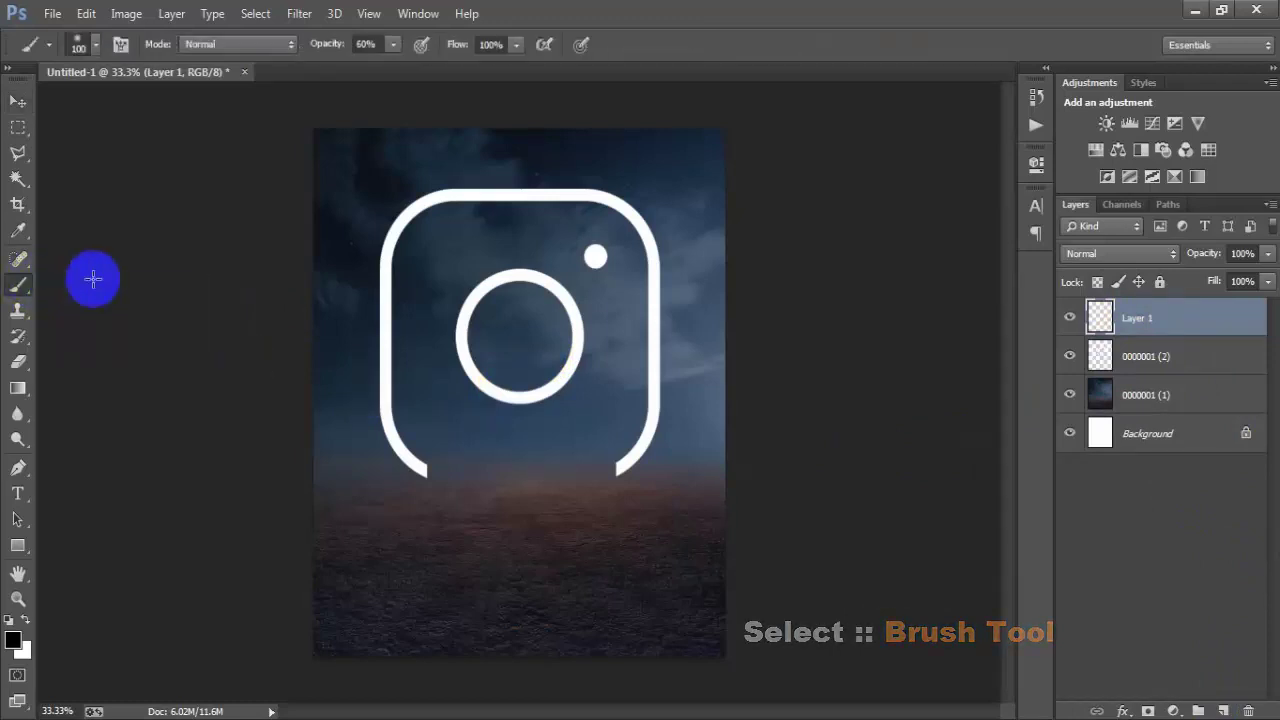
Set the brush to a soft 100 px round with 1% hardness and 29% opacity.
{"action": "right_click", "coordinate": [444, 245]}
{"action": "left_click", "coordinate": [474, 372]}
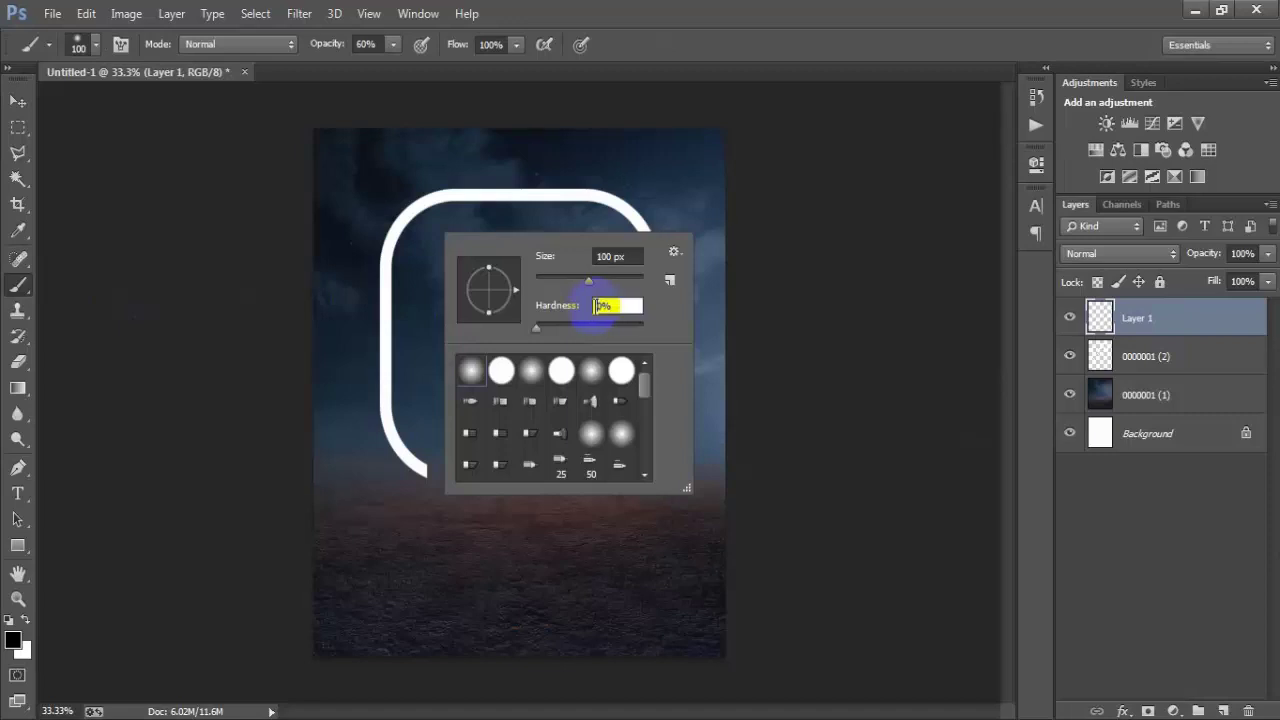
{"action": "type", "text": "1"}
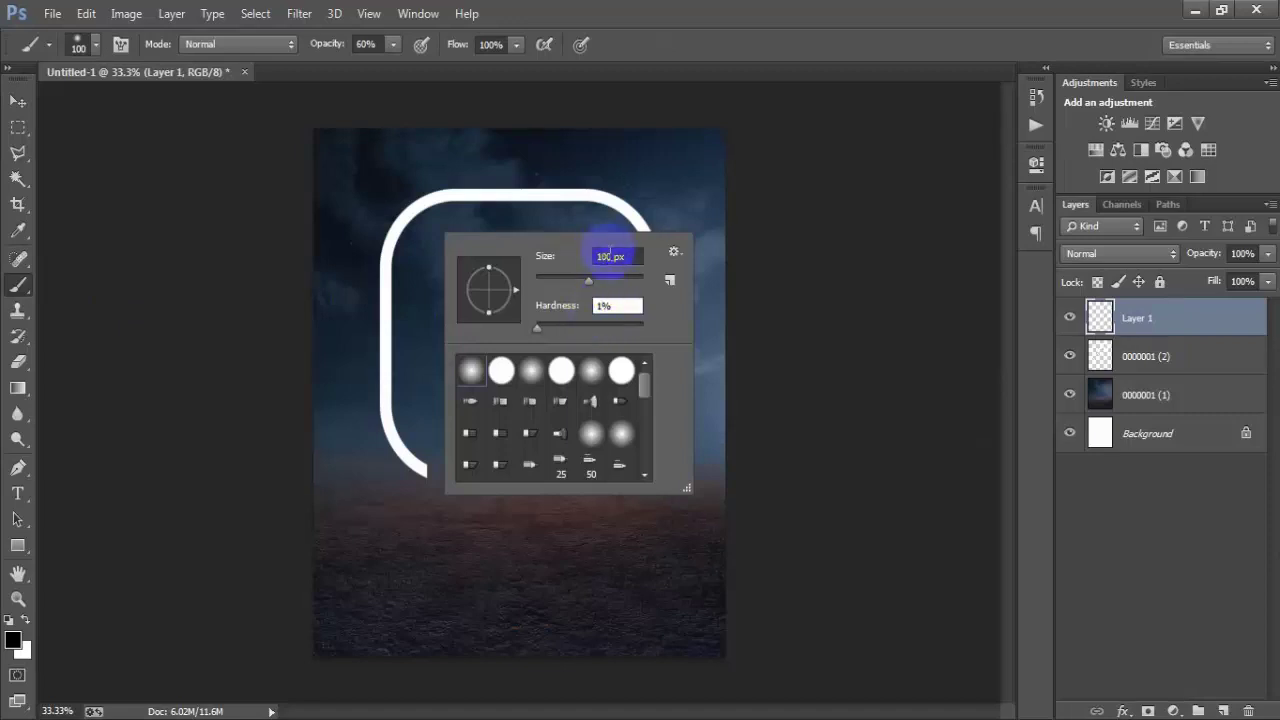
{"action": "left_click", "coordinate": [615, 256]}
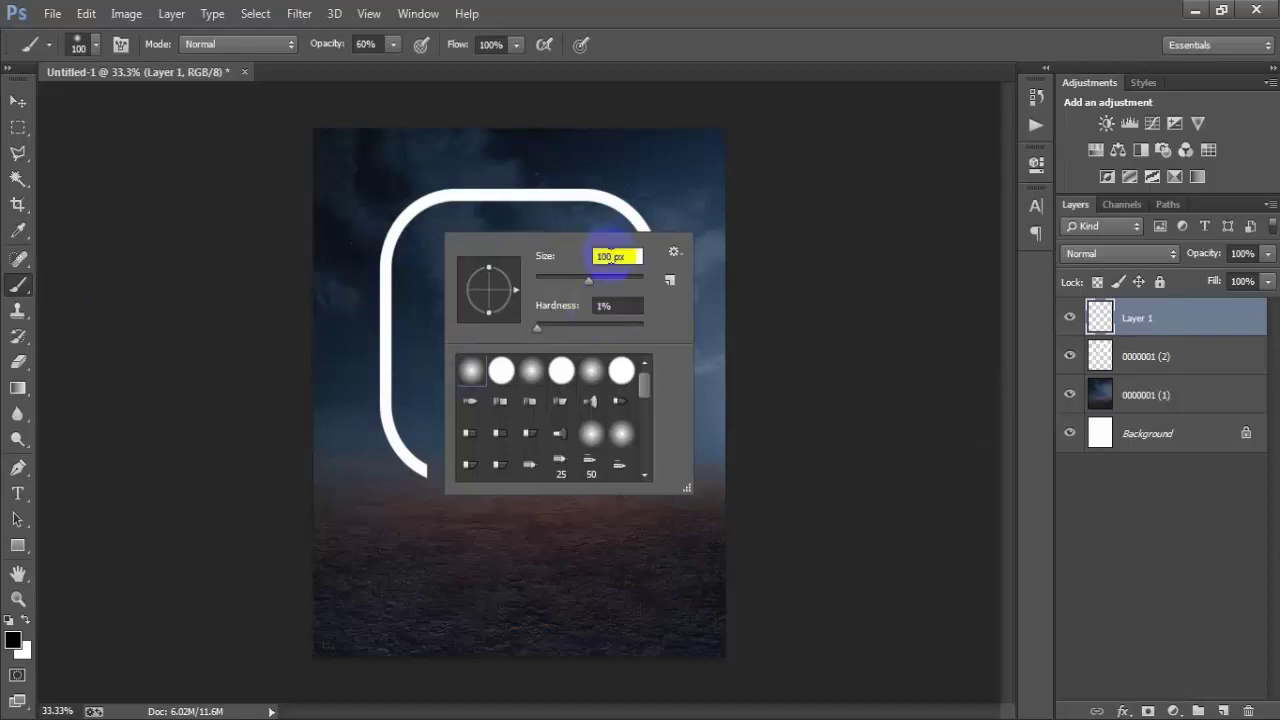
{"action": "left_click", "coordinate": [393, 44]}
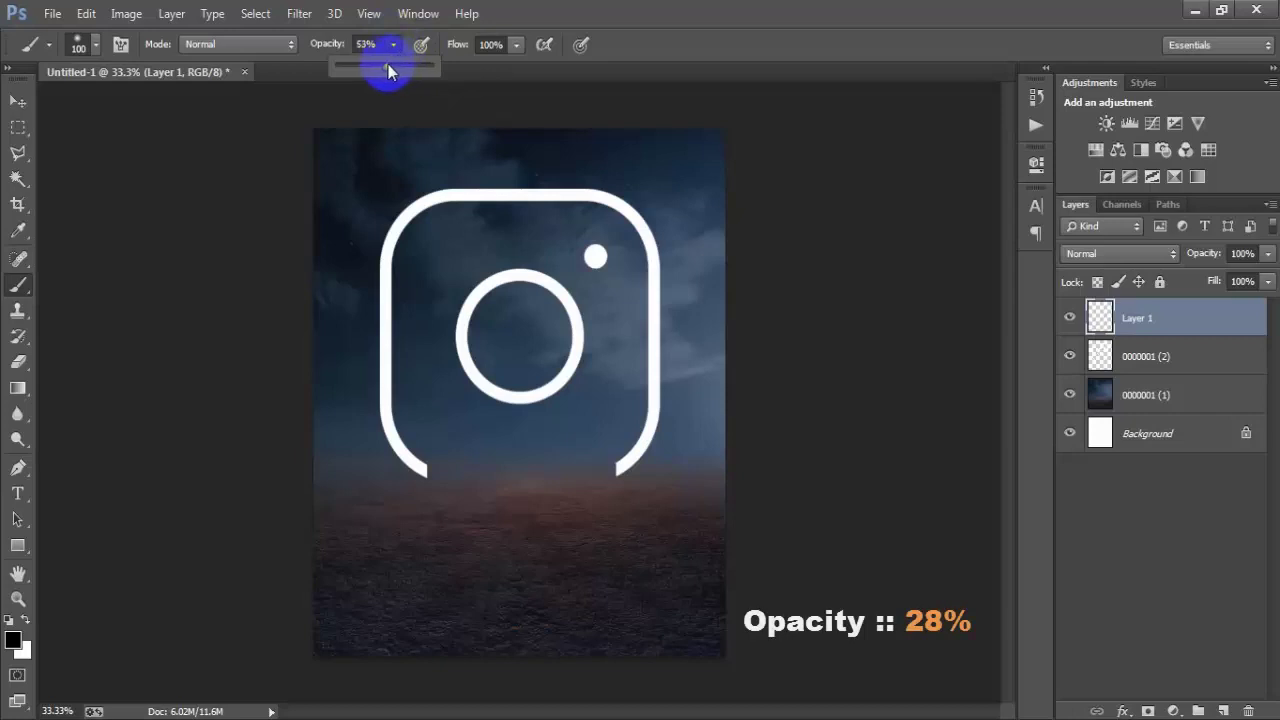
{"action": "left_click_drag", "start_coordinate": [370, 63], "coordinate": [364, 61]}
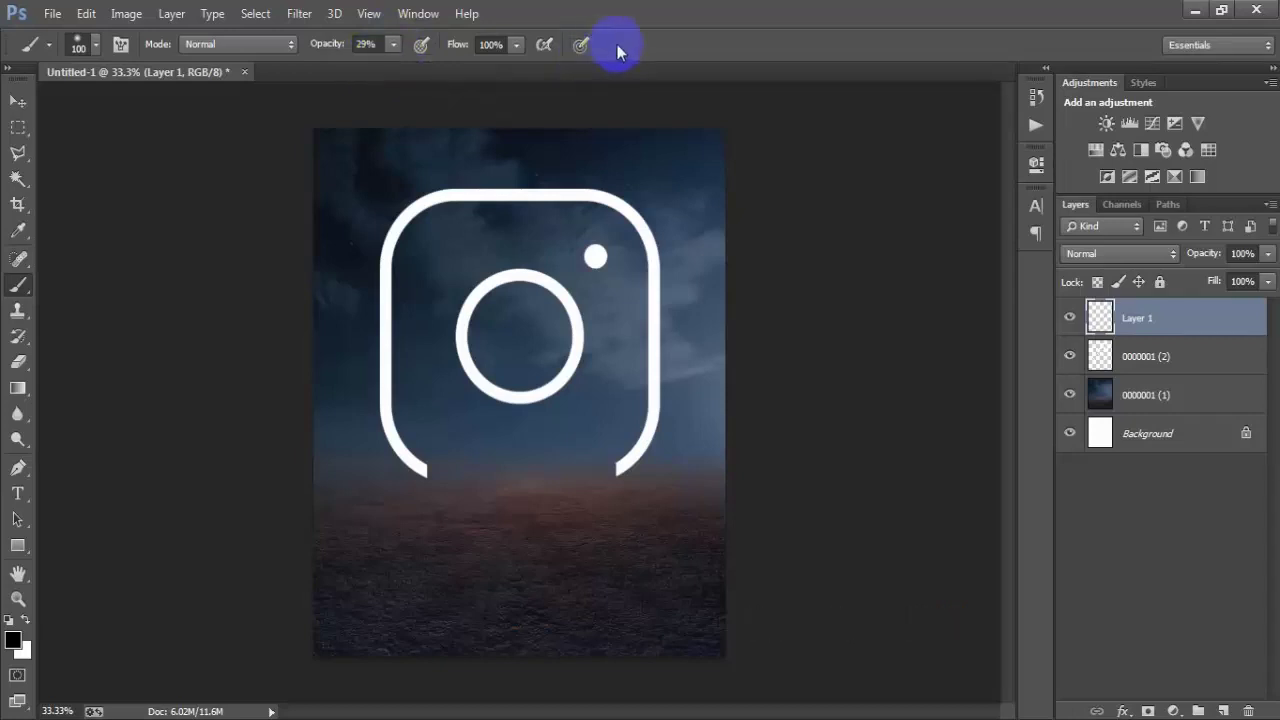
{"action": "left_click", "coordinate": [18, 641]}
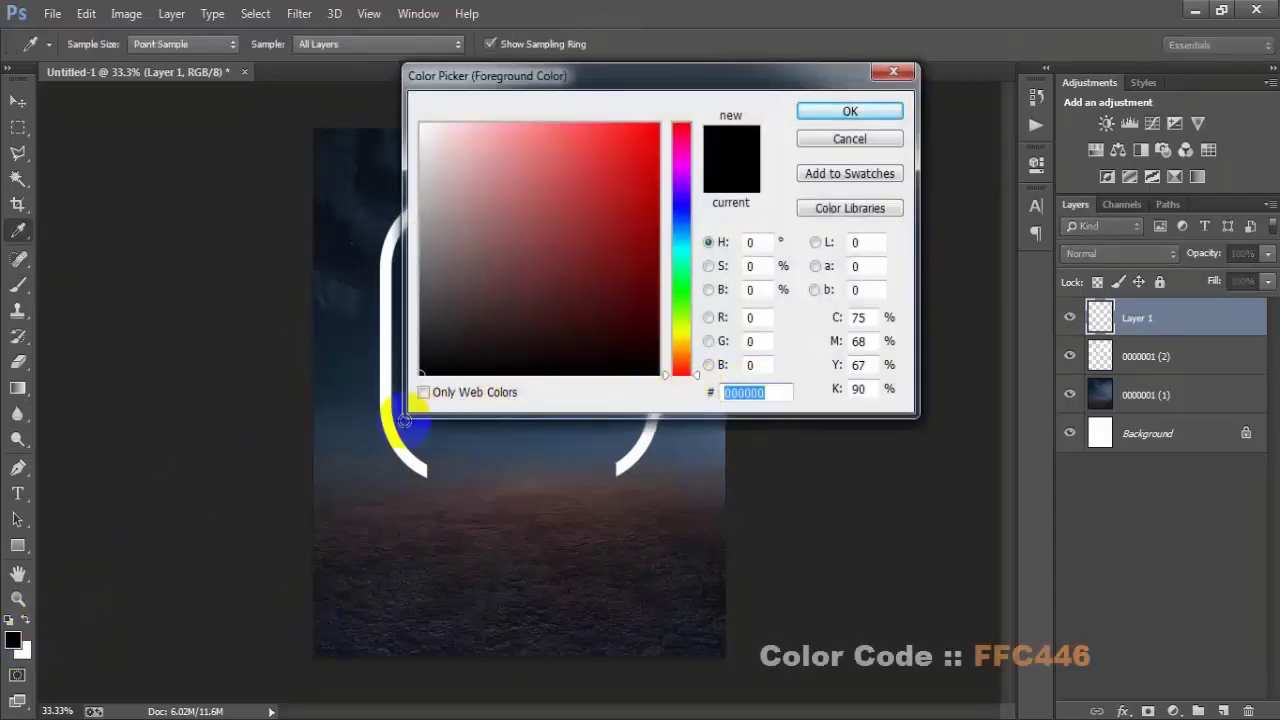
Set the foreground colour to FFC446 and paint glow along the logo's left and top edges.
{"action": "type", "text": "FFC"}
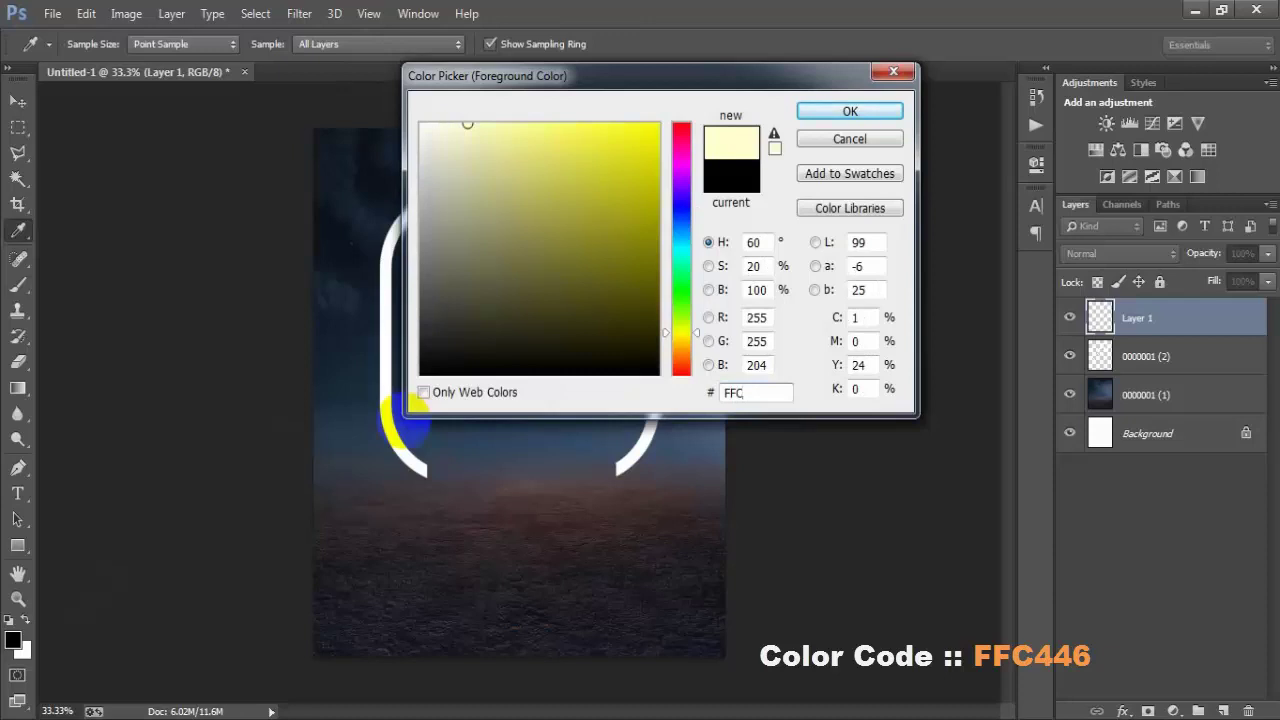
{"action": "type", "text": "446"}
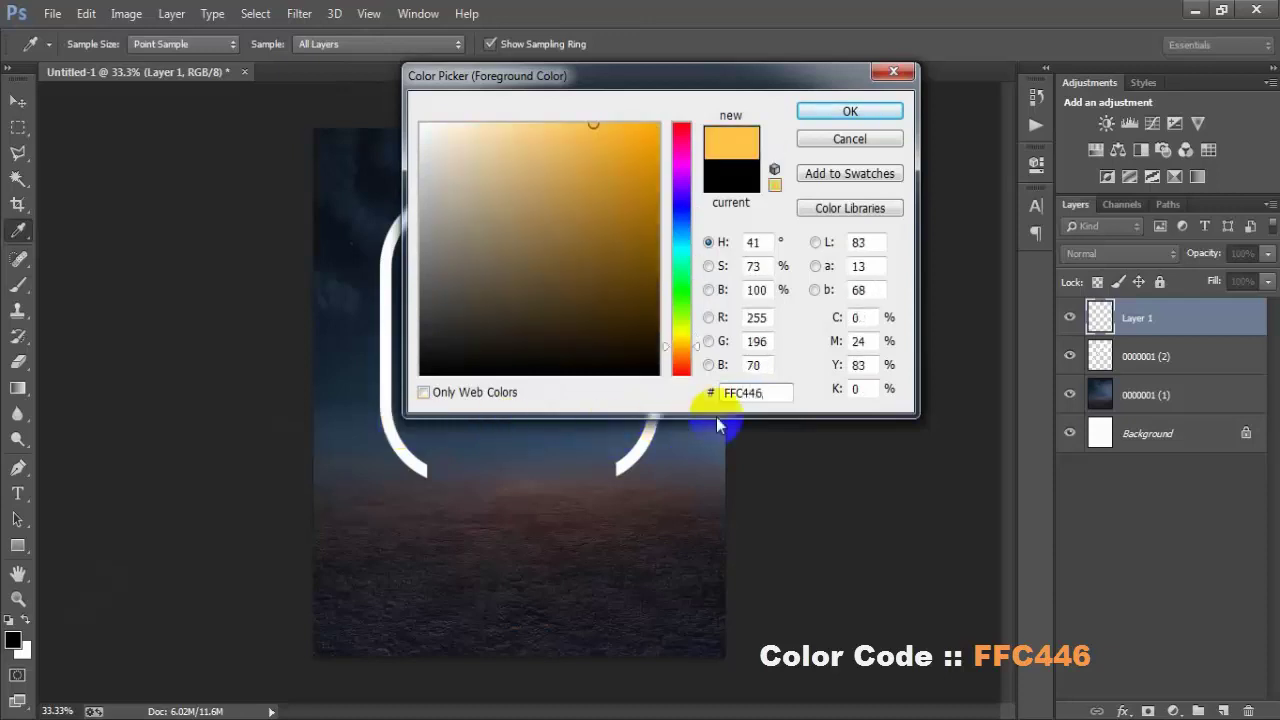
{"action": "left_click_drag", "start_coordinate": [750, 393], "coordinate": [666, 394]}
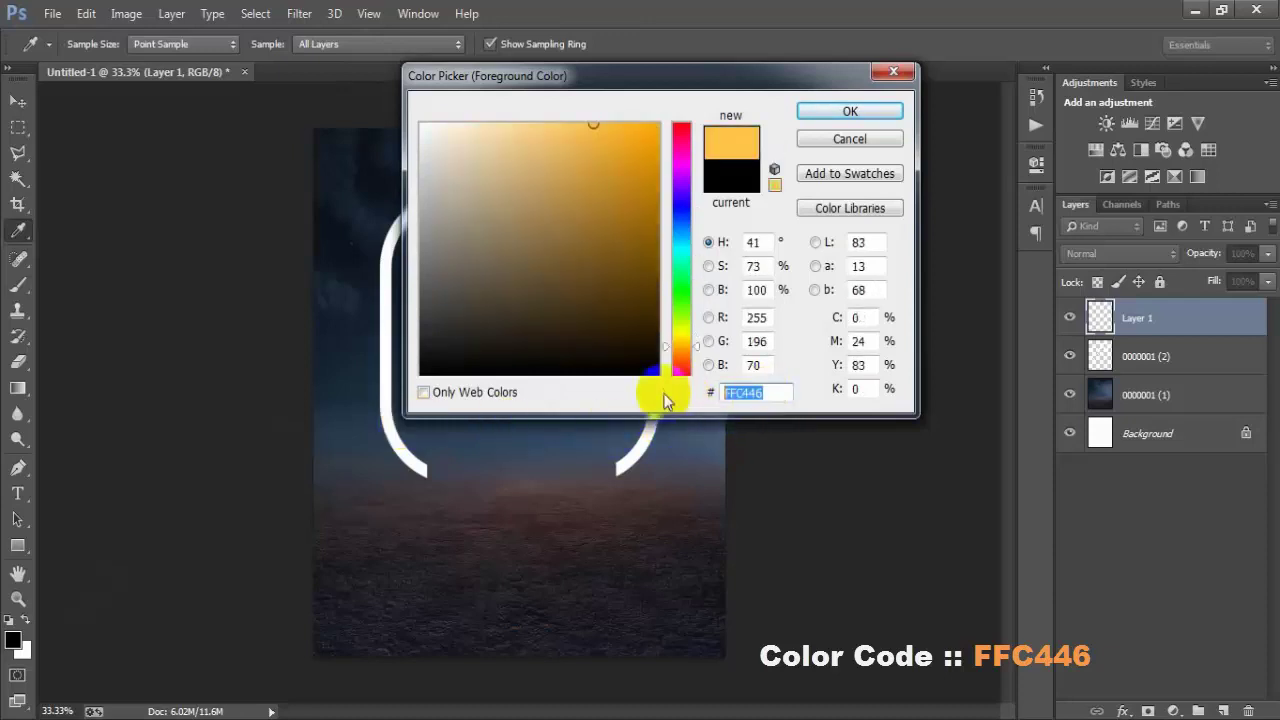
{"action": "left_click", "coordinate": [864, 111]}
{"action": "key", "text": "b"}
{"action": "mouse_move", "coordinate": [412, 462]}
{"action": "left_mouse_down"}
{"action": "mouse_move", "coordinate": [438, 469]}
{"action": "mouse_move", "coordinate": [410, 455]}
{"action": "mouse_move", "coordinate": [386, 405]}
{"action": "mouse_move", "coordinate": [390, 237]}
{"action": "mouse_move", "coordinate": [423, 196]}
{"action": "mouse_move", "coordinate": [610, 202]}
{"action": "left_mouse_up"}
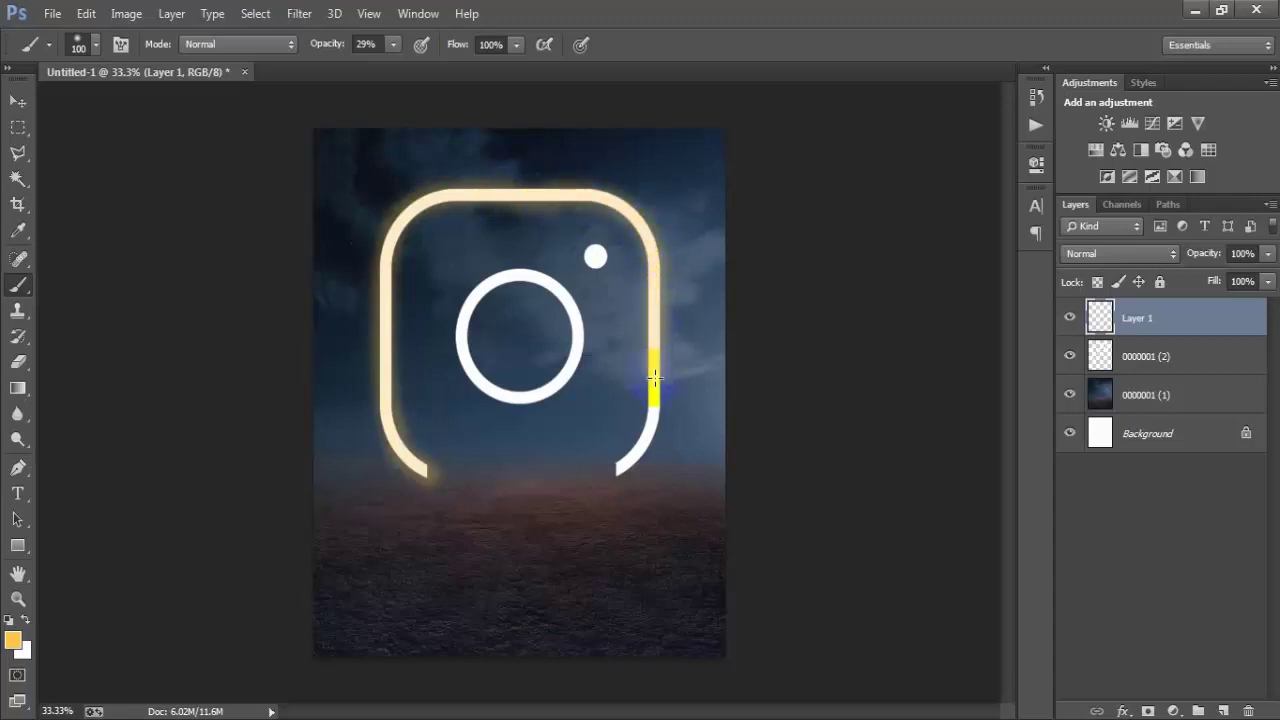
Paint warm glow down the icon's right edge and around the inner circle.
{"action": "left_click_drag", "start_coordinate": [641, 447], "coordinate": [621, 467]}
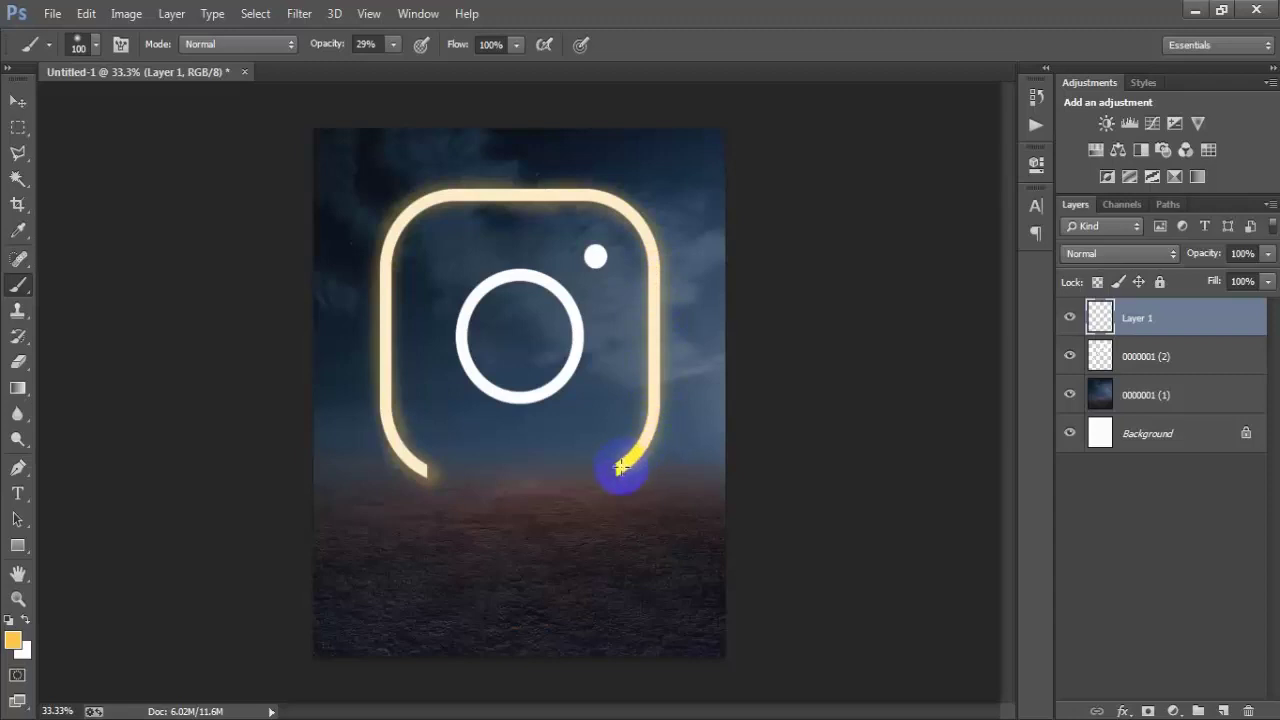
{"action": "left_click_drag", "start_coordinate": [498, 396], "coordinate": [473, 396]}
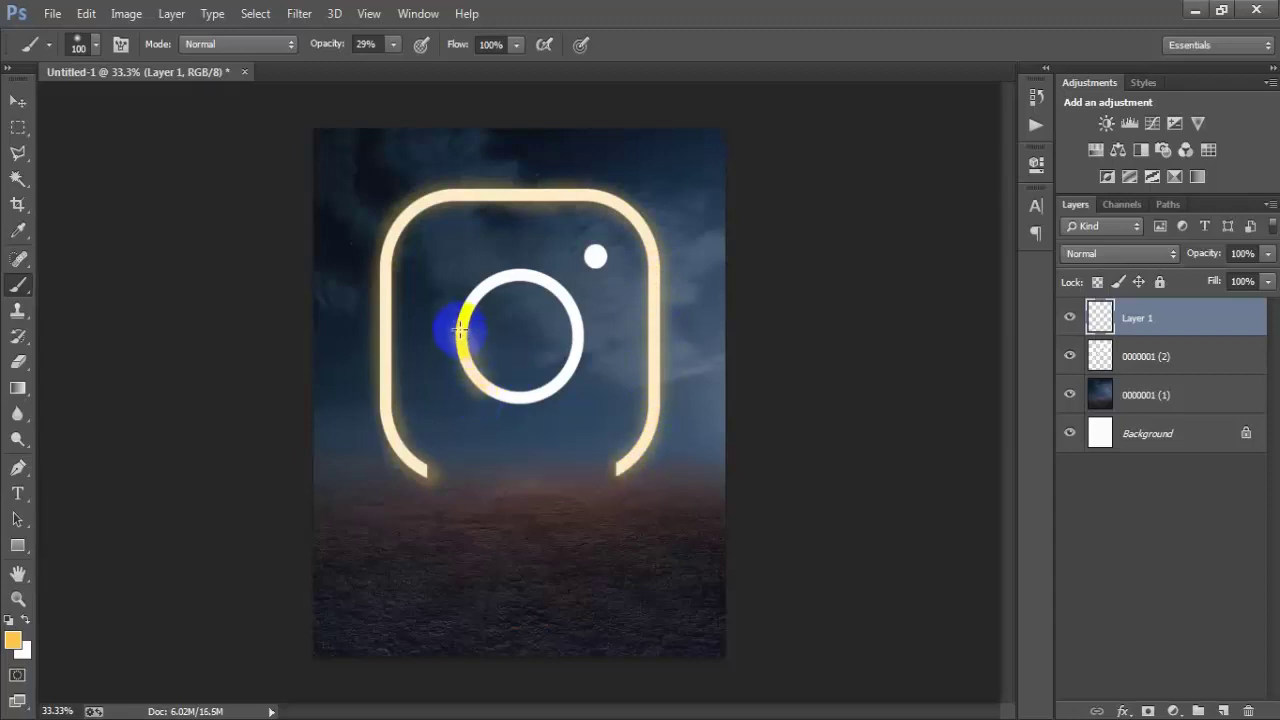
{"action": "mouse_move", "coordinate": [460, 330]}
{"action": "left_mouse_down"}
{"action": "mouse_move", "coordinate": [468, 299]}
{"action": "mouse_move", "coordinate": [523, 272]}
{"action": "left_mouse_up"}
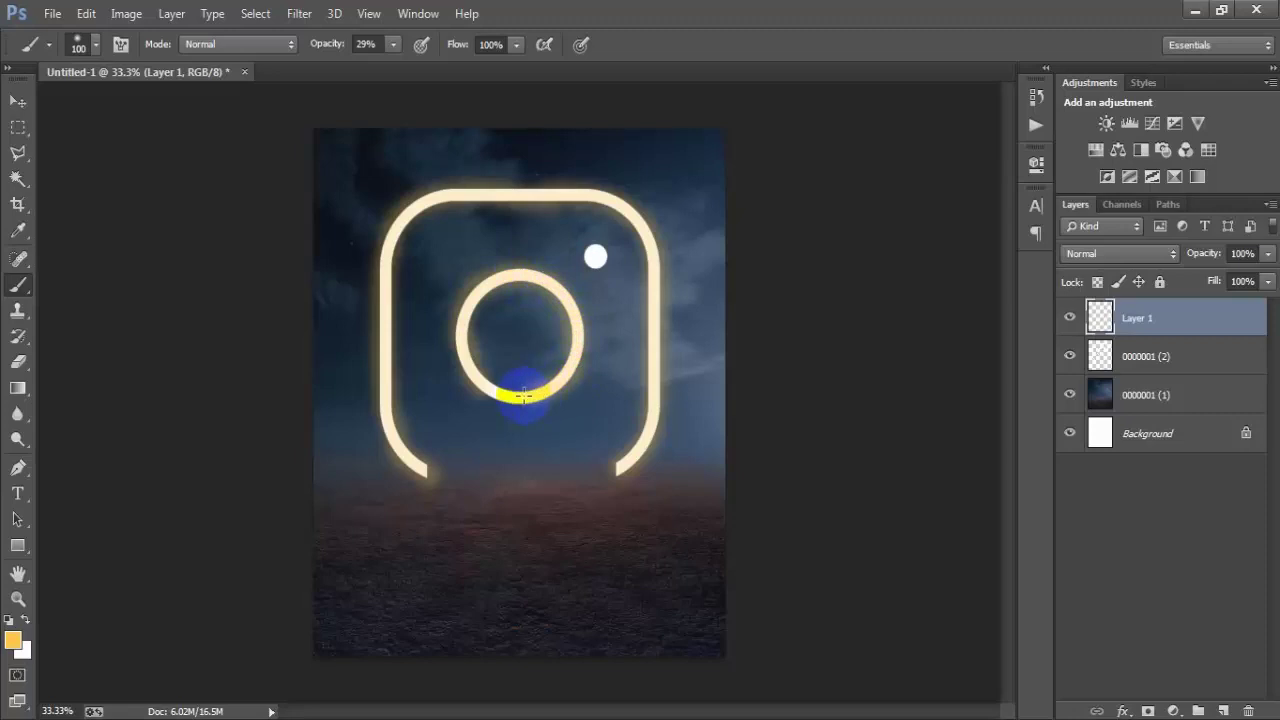
{"action": "left_click_drag", "start_coordinate": [523, 395], "coordinate": [492, 398]}
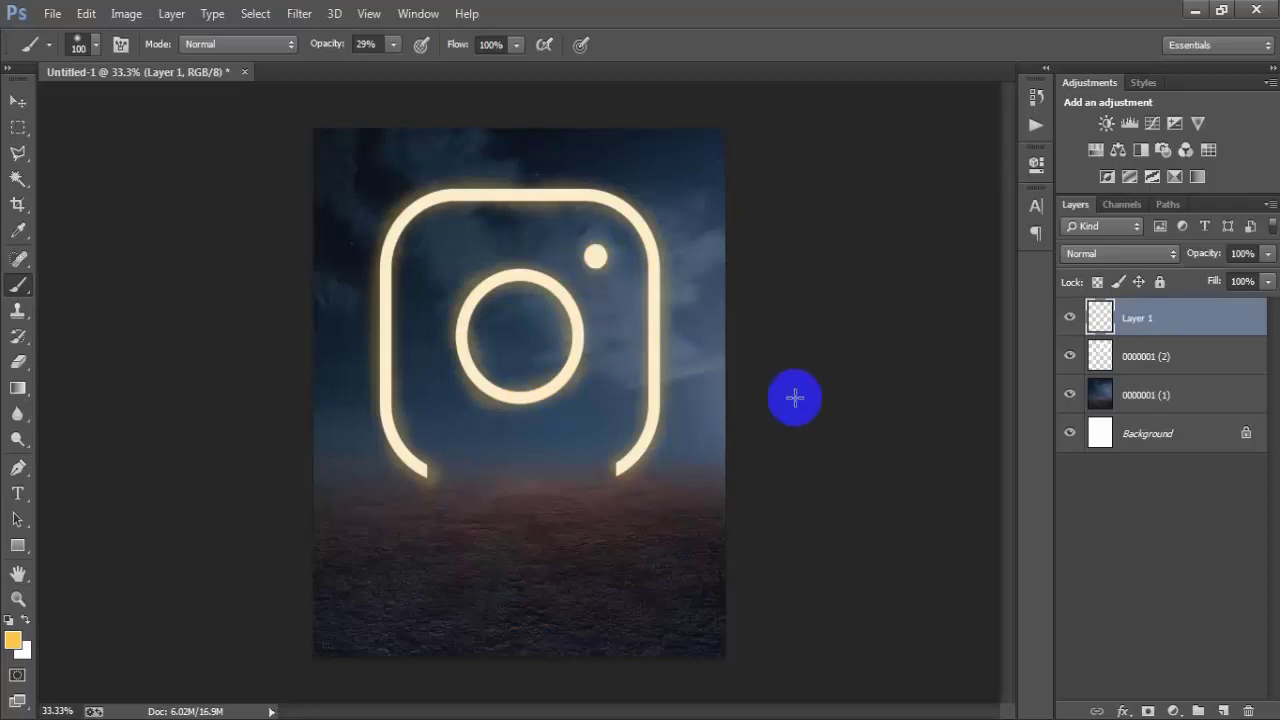
Set Layer 1's blend mode to Linear Dodge (Add).
{"action": "left_click", "coordinate": [1070, 318]}
{"action": "left_click", "coordinate": [1083, 256]}
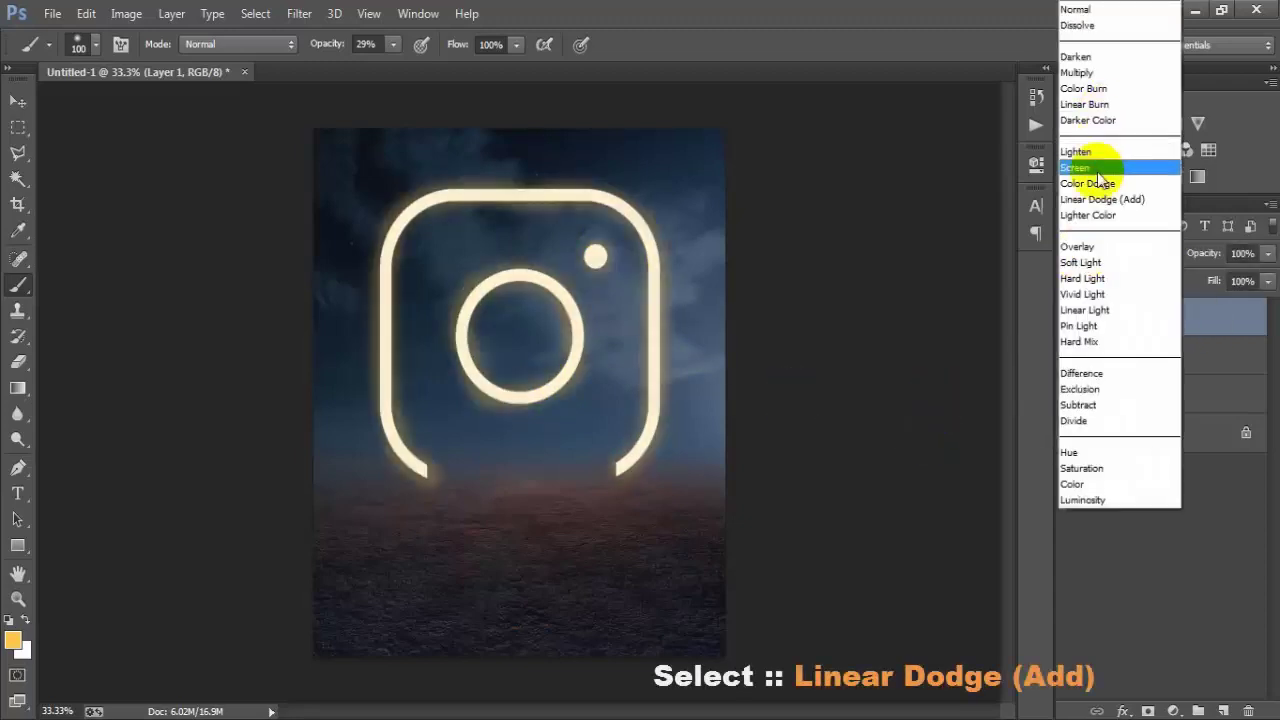
{"action": "left_click", "coordinate": [1115, 199]}
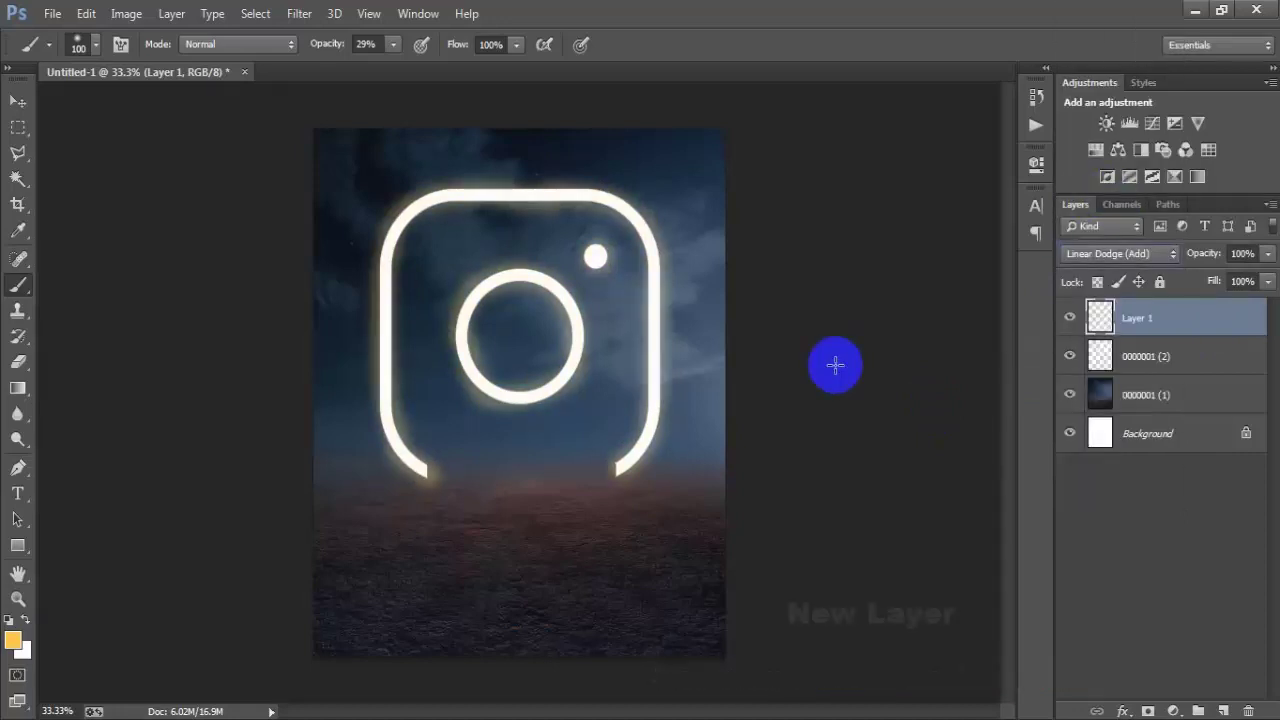
Add a new Layer 2 and raise the brush opacity to 60%.
{"action": "left_click", "coordinate": [1222, 710]}
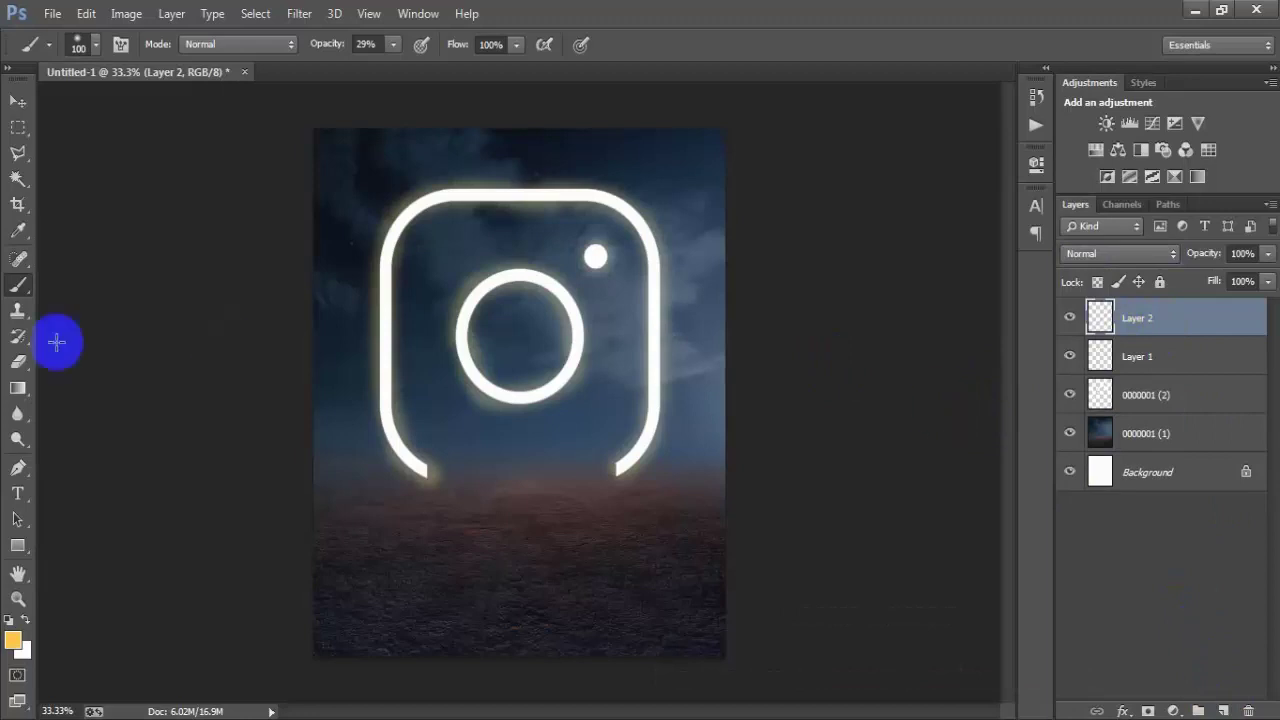
{"action": "right_click", "coordinate": [18, 284]}
{"action": "left_click", "coordinate": [62, 281]}
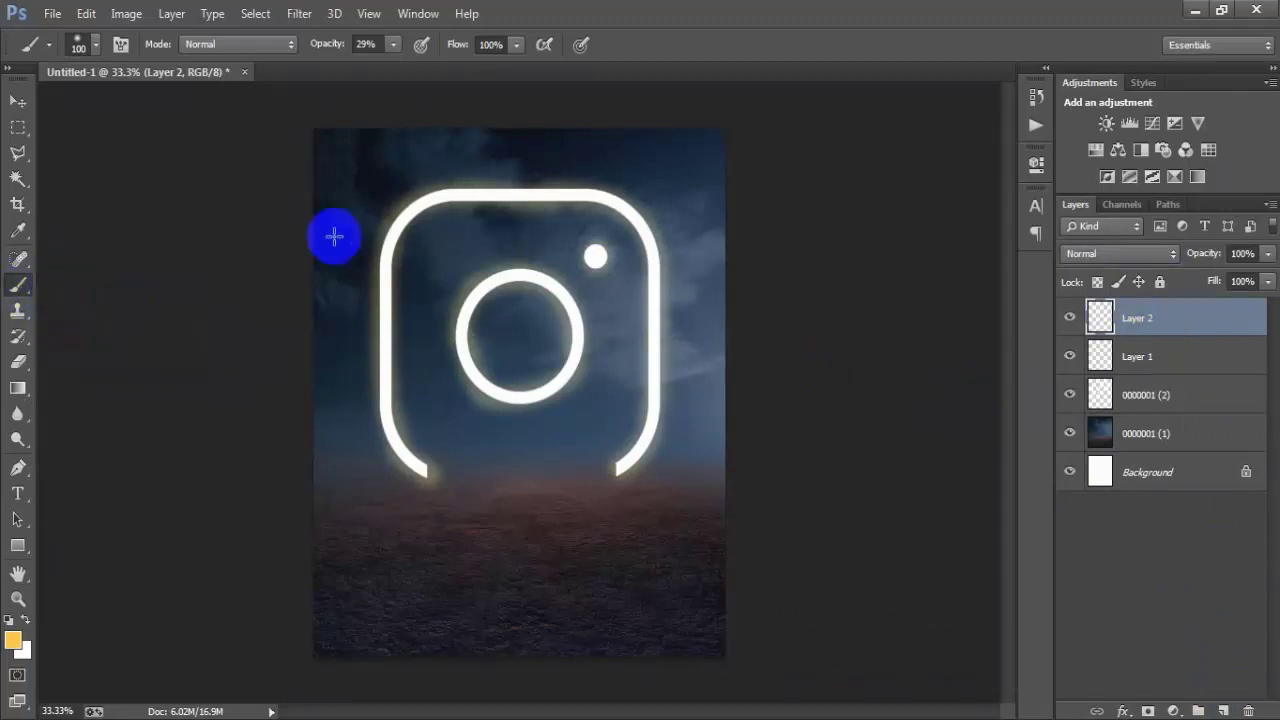
{"action": "left_click", "coordinate": [395, 46]}
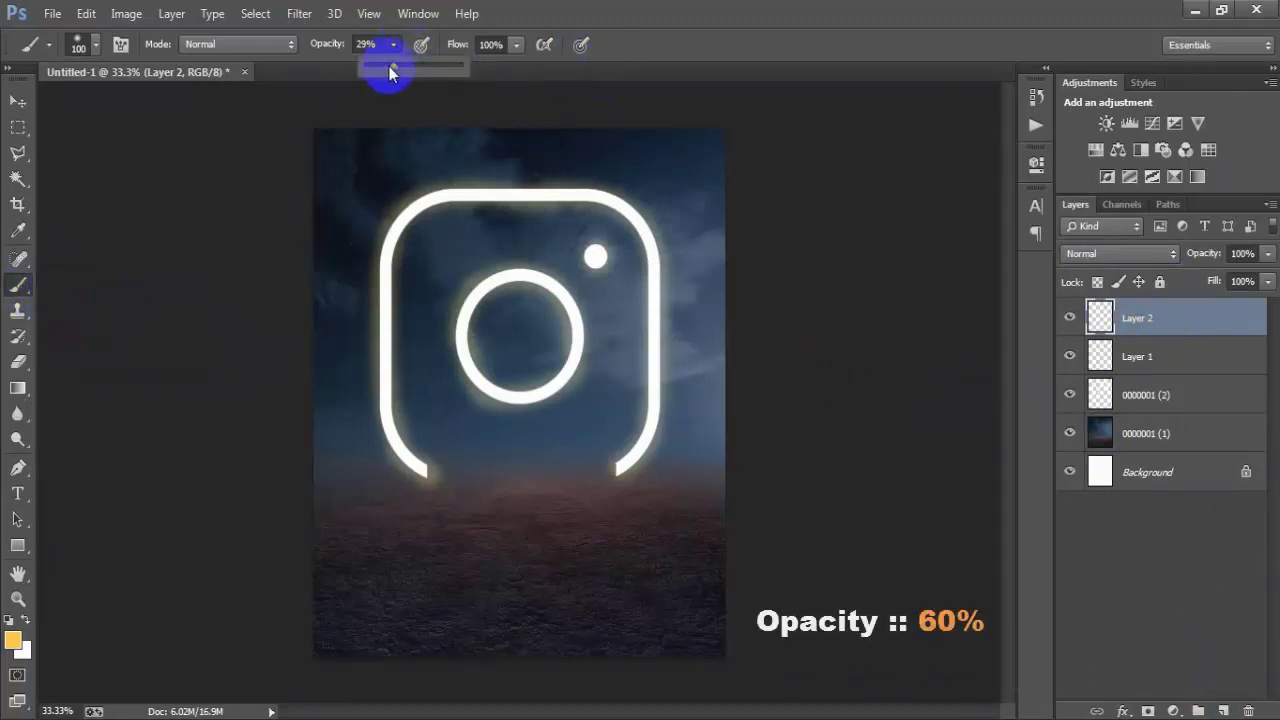
{"action": "left_click_drag", "start_coordinate": [404, 66], "coordinate": [422, 63]}
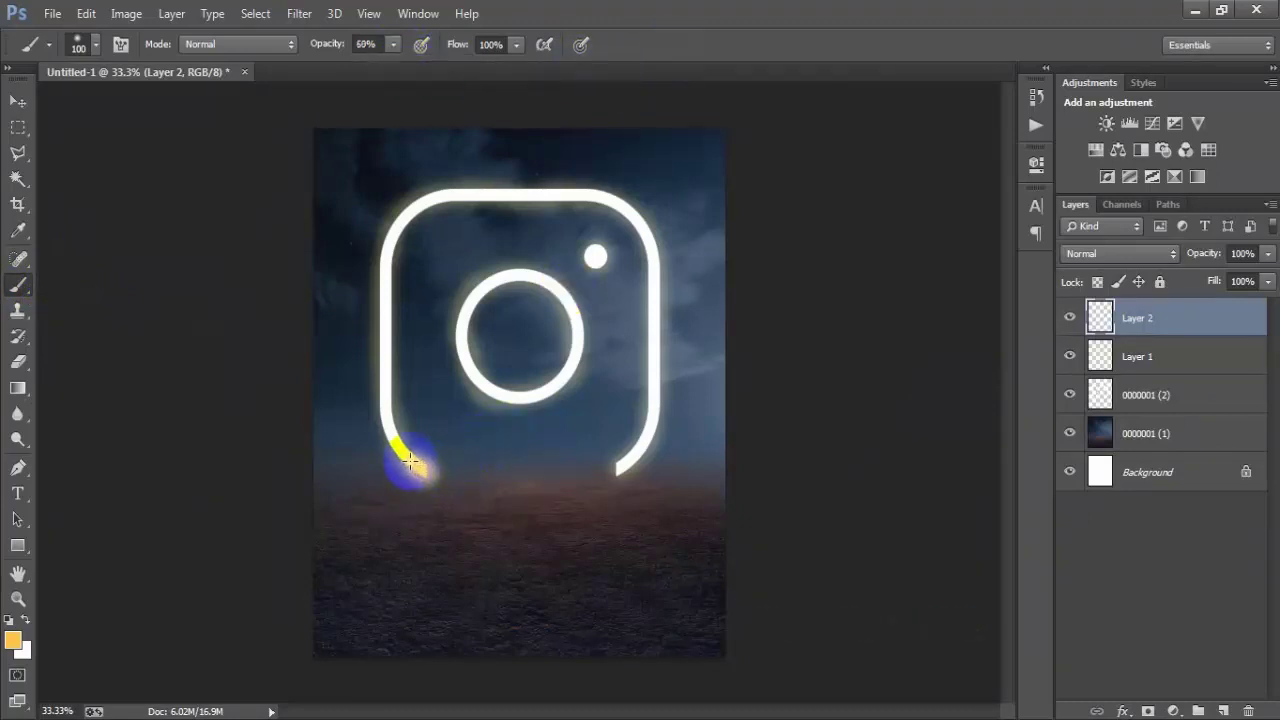
Paint brighter yellow glow over the icon's frame, inner circle and small dot.
{"action": "mouse_move", "coordinate": [395, 438]}
{"action": "left_mouse_down"}
{"action": "mouse_move", "coordinate": [380, 423]}
{"action": "mouse_move", "coordinate": [377, 331]}
{"action": "mouse_move", "coordinate": [398, 215]}
{"action": "mouse_move", "coordinate": [418, 198]}
{"action": "mouse_move", "coordinate": [607, 195]}
{"action": "mouse_move", "coordinate": [637, 222]}
{"action": "left_mouse_up"}
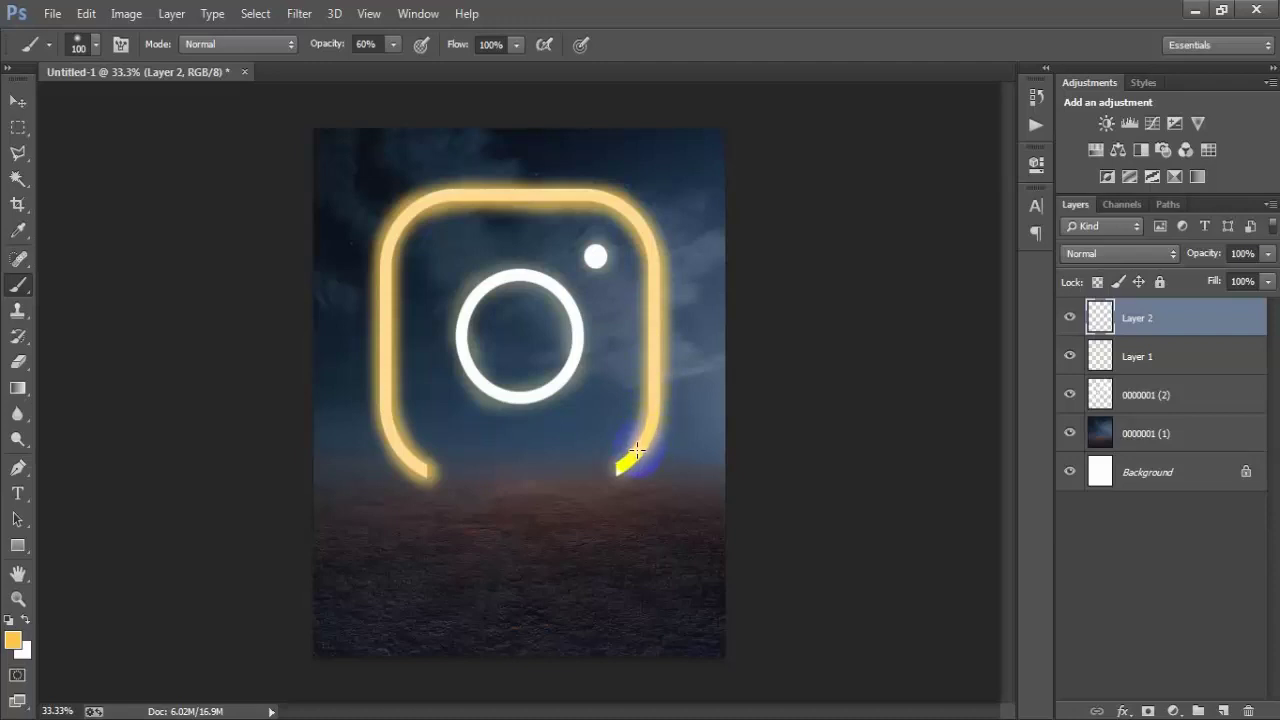
{"action": "mouse_move", "coordinate": [540, 400]}
{"action": "left_mouse_down"}
{"action": "mouse_move", "coordinate": [475, 381]}
{"action": "mouse_move", "coordinate": [458, 350]}
{"action": "mouse_move", "coordinate": [462, 300]}
{"action": "mouse_move", "coordinate": [495, 283]}
{"action": "left_mouse_up"}
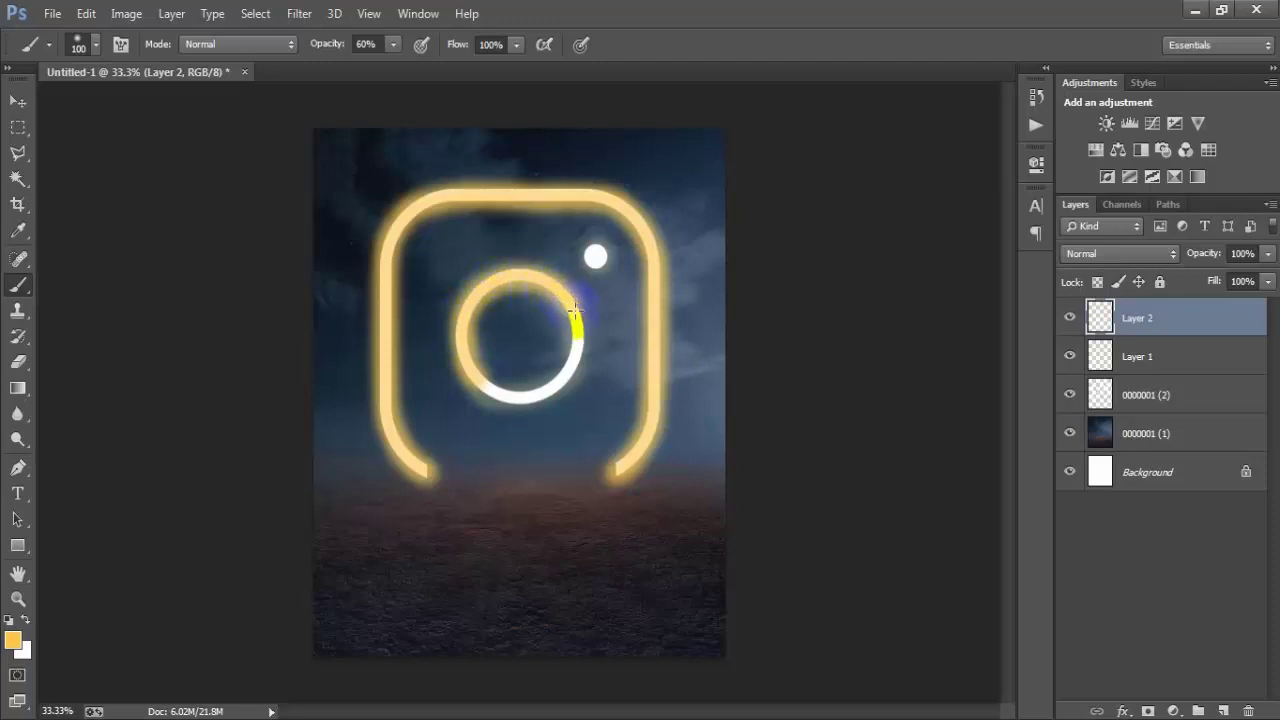
{"action": "left_click_drag", "start_coordinate": [572, 371], "coordinate": [539, 395]}
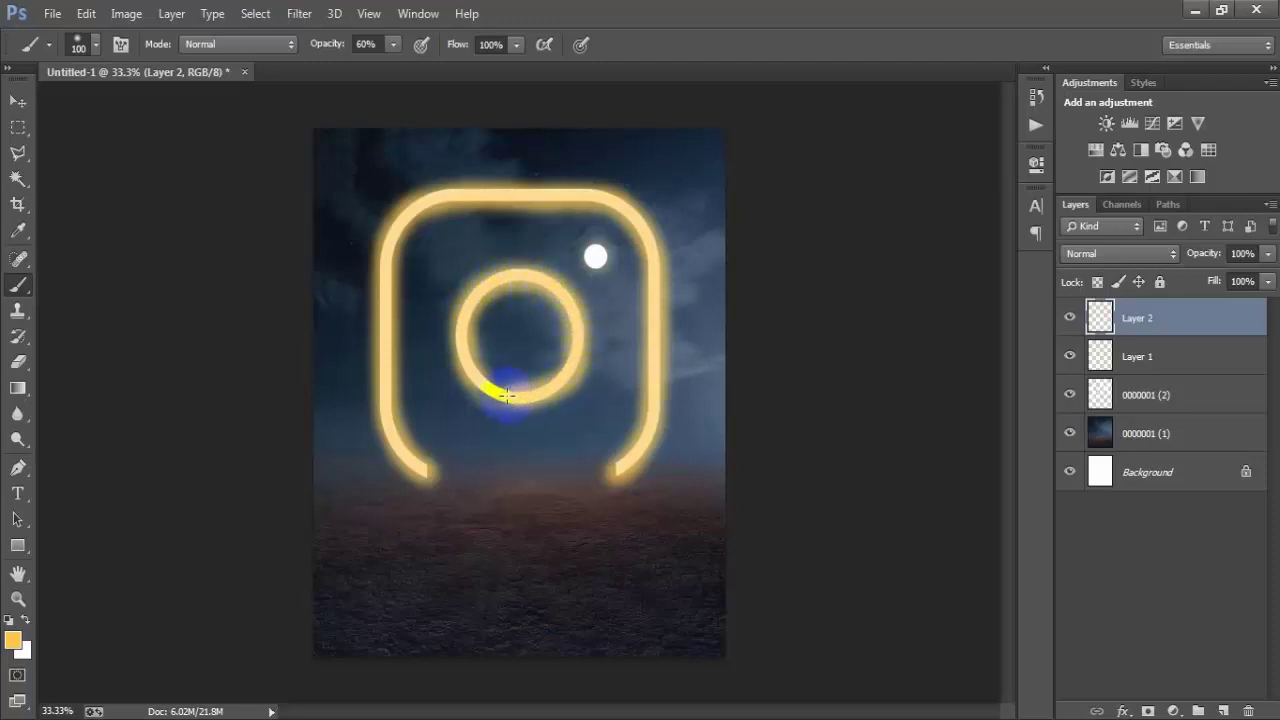
{"action": "left_click", "coordinate": [596, 257]}
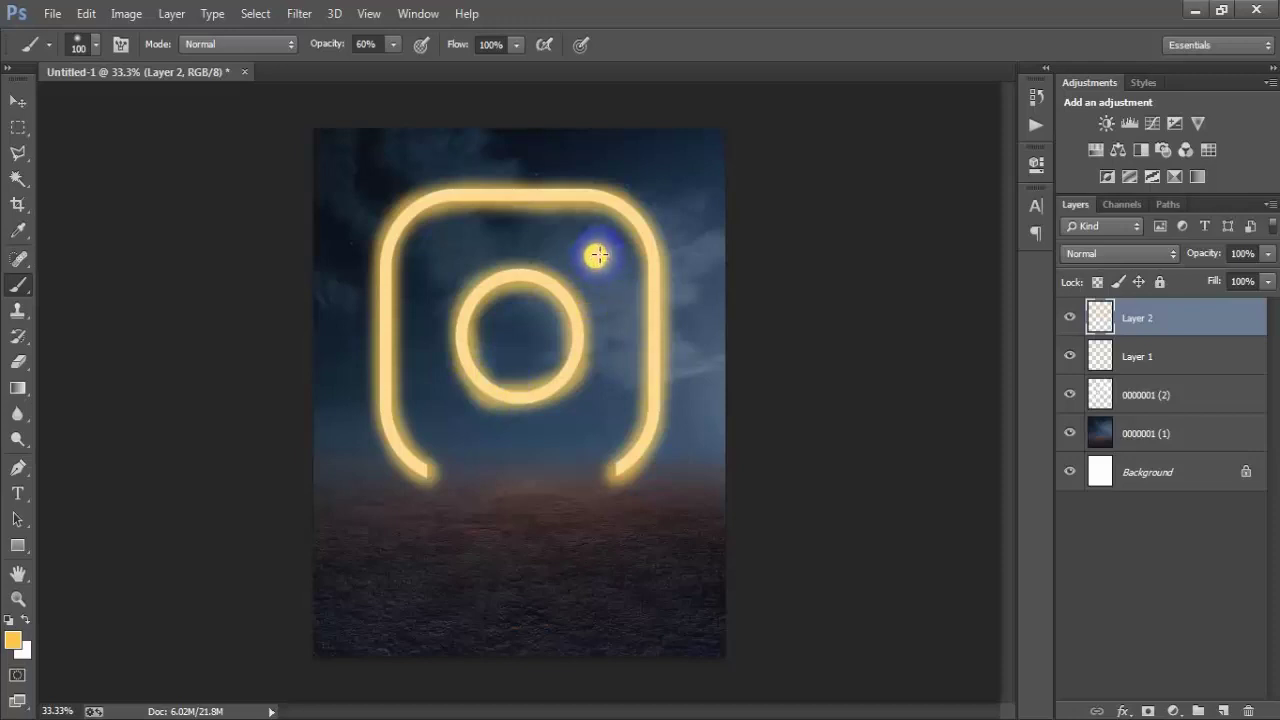
Set Layer 2's blend mode to Linear Dodge (Add).
{"action": "left_click", "coordinate": [18, 101]}
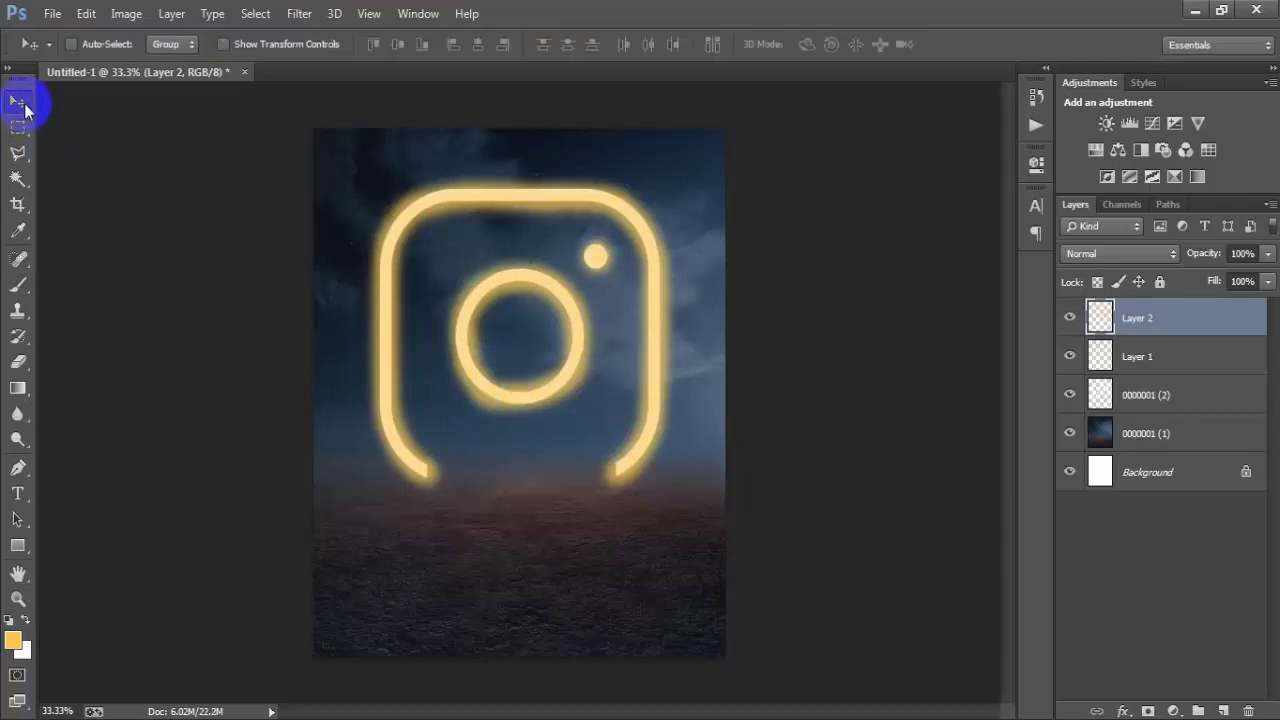
{"action": "left_click", "coordinate": [1070, 318]}
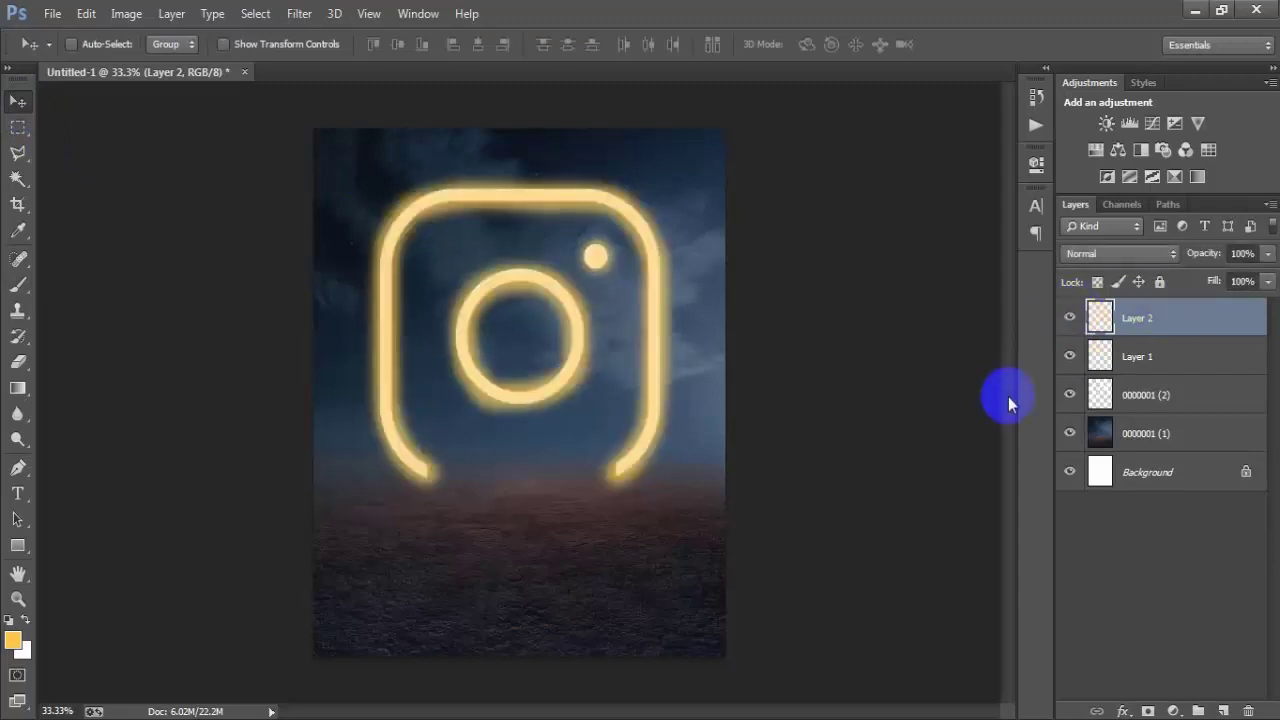
{"action": "left_click", "coordinate": [1115, 253]}
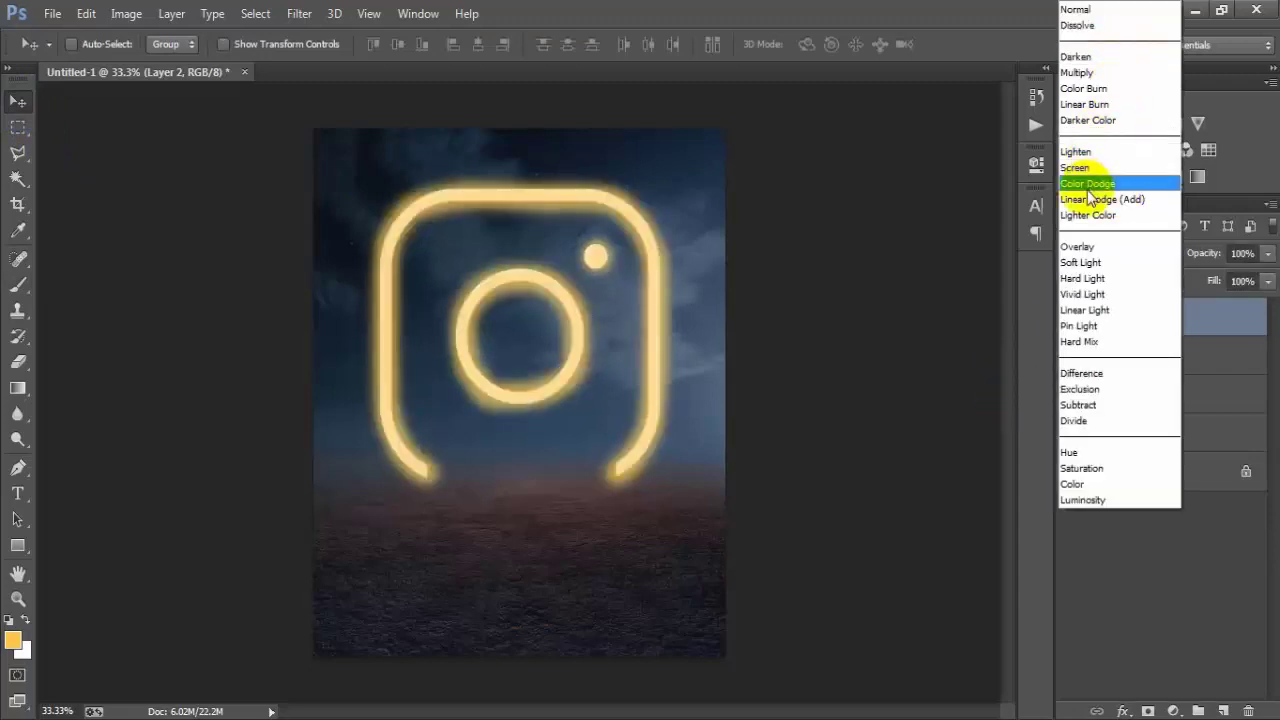
{"action": "left_click", "coordinate": [1140, 200]}
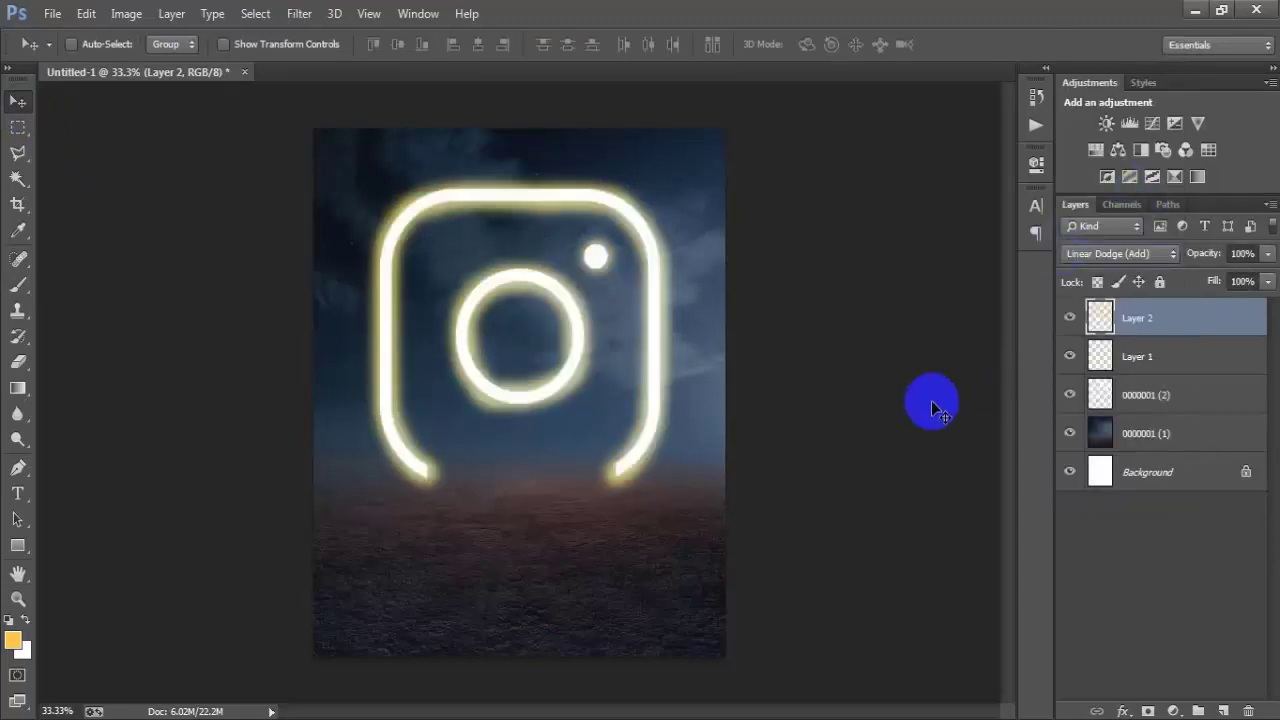
{"action": "left_click", "coordinate": [1070, 320]}
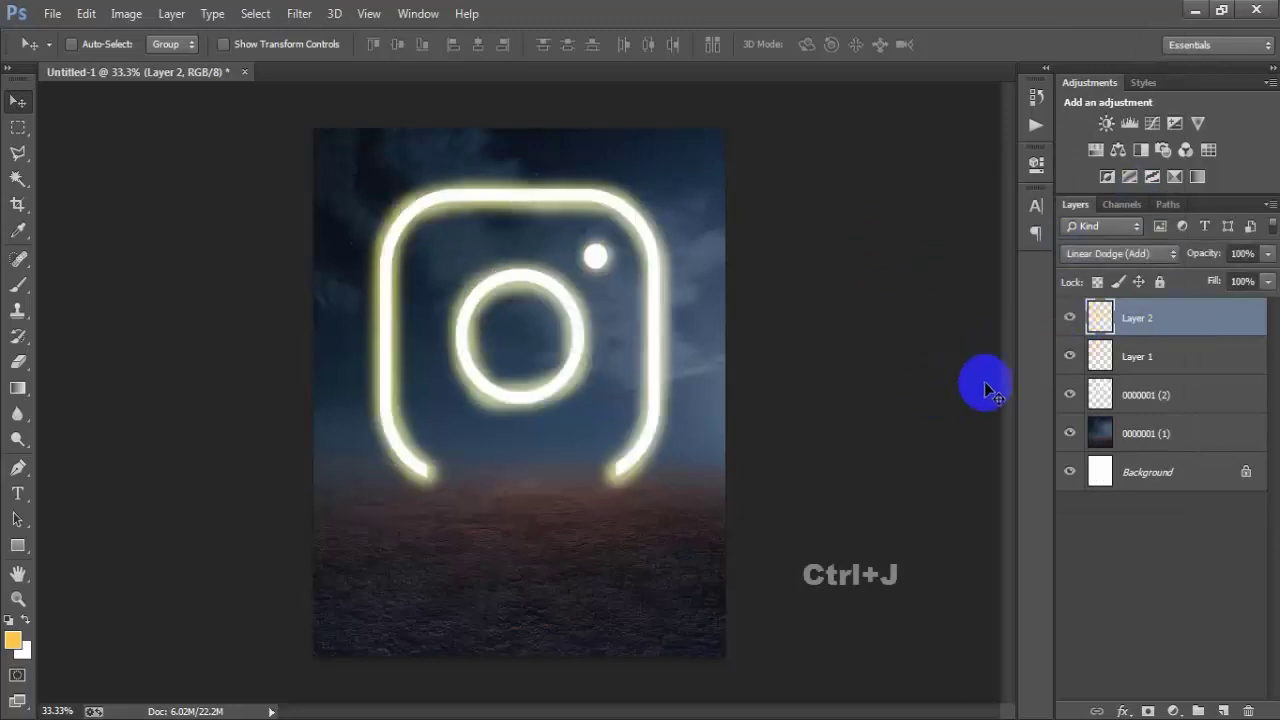
Duplicate Layer 2, flip the copy vertically, and move it below the icon.
{"action": "key", "text": "ctrl+j"}
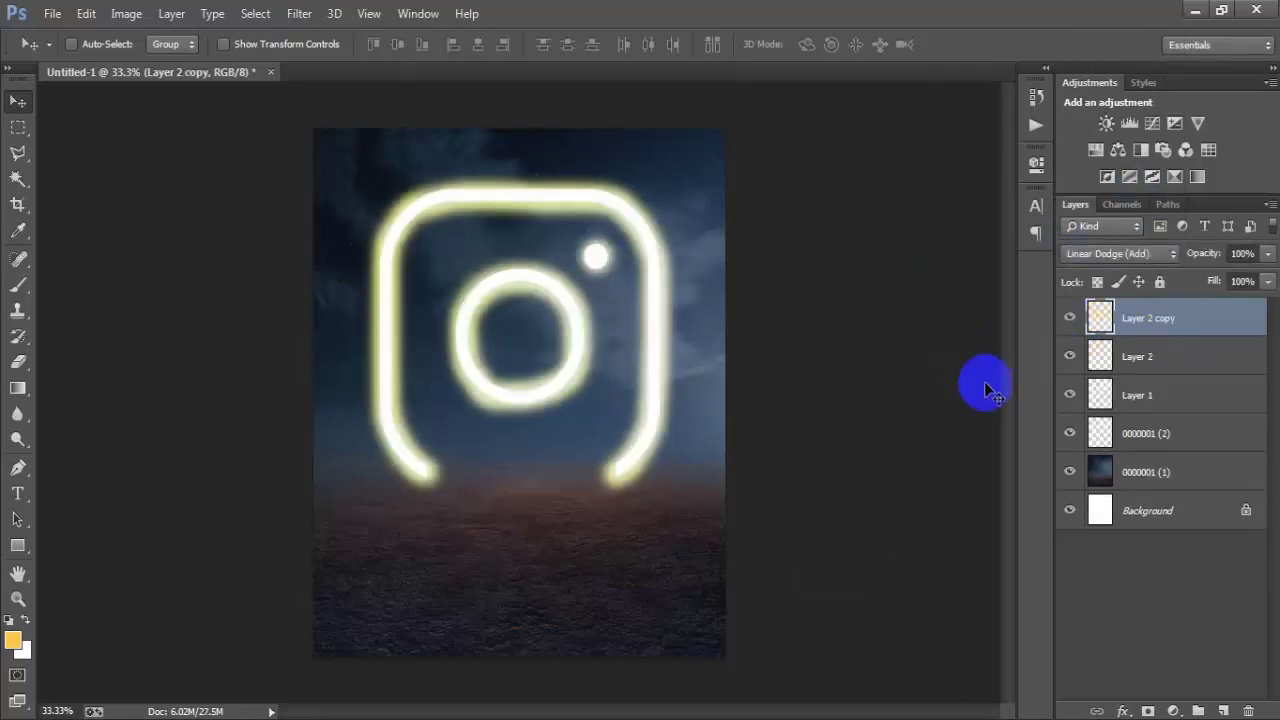
{"action": "key", "text": "ctrl+t"}
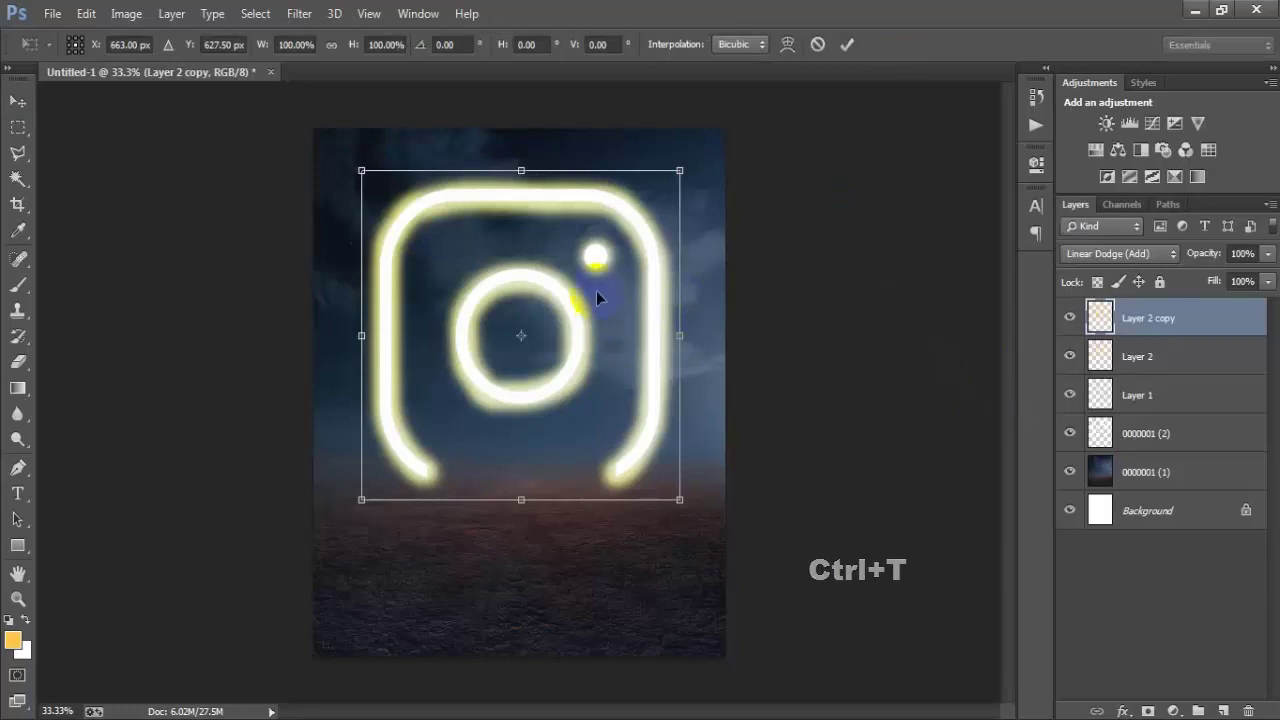
{"action": "right_click", "coordinate": [596, 292]}
{"action": "left_click", "coordinate": [698, 578]}
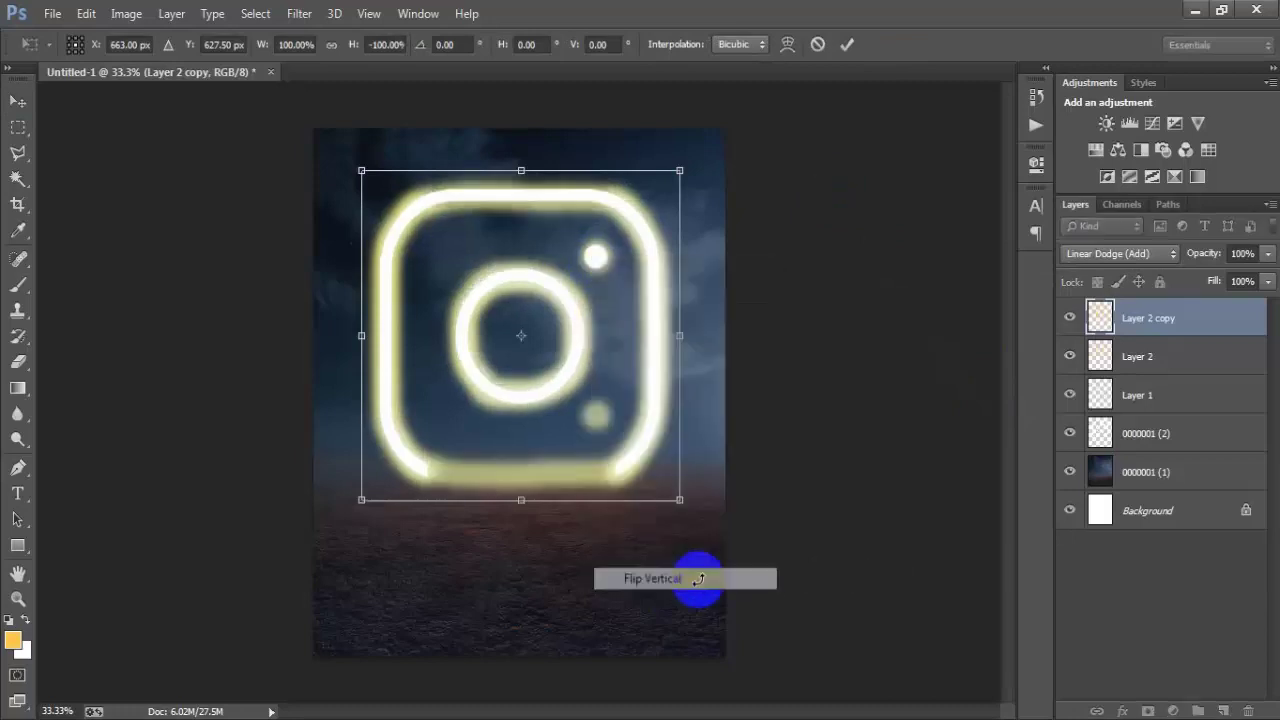
{"action": "left_click_drag", "start_coordinate": [594, 377], "coordinate": [594, 669]}
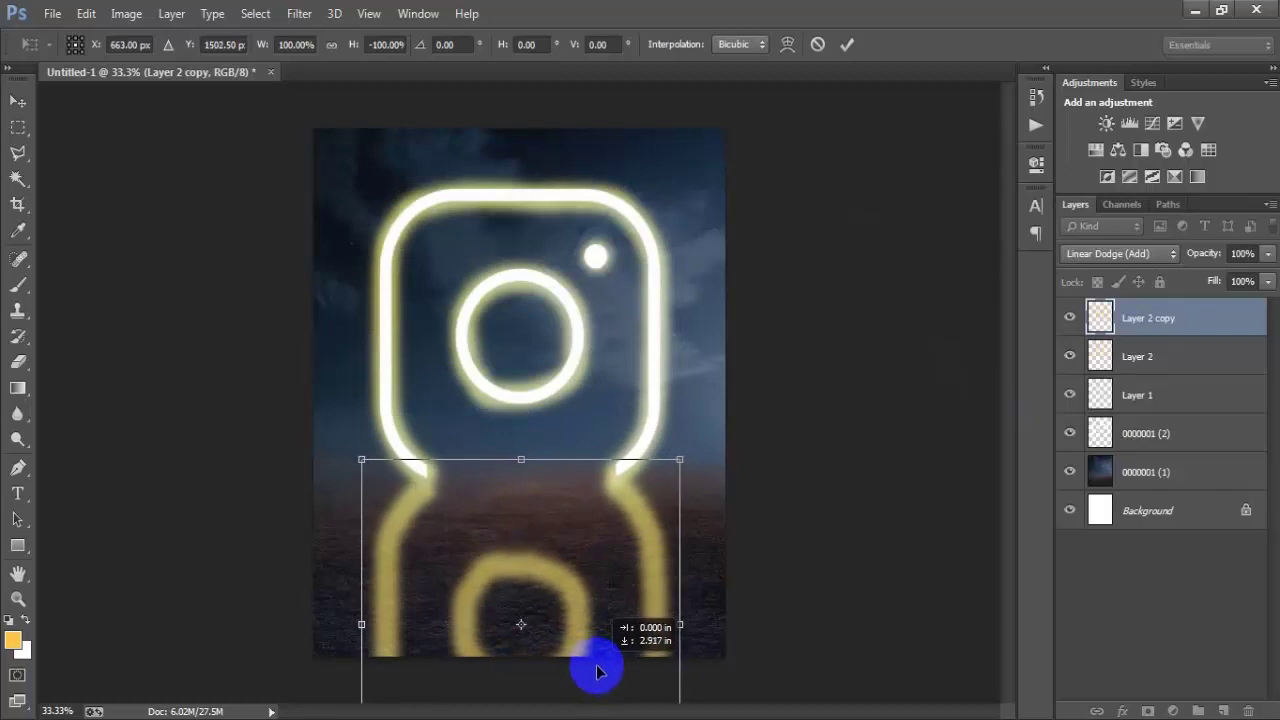
{"action": "left_click", "coordinate": [847, 45]}
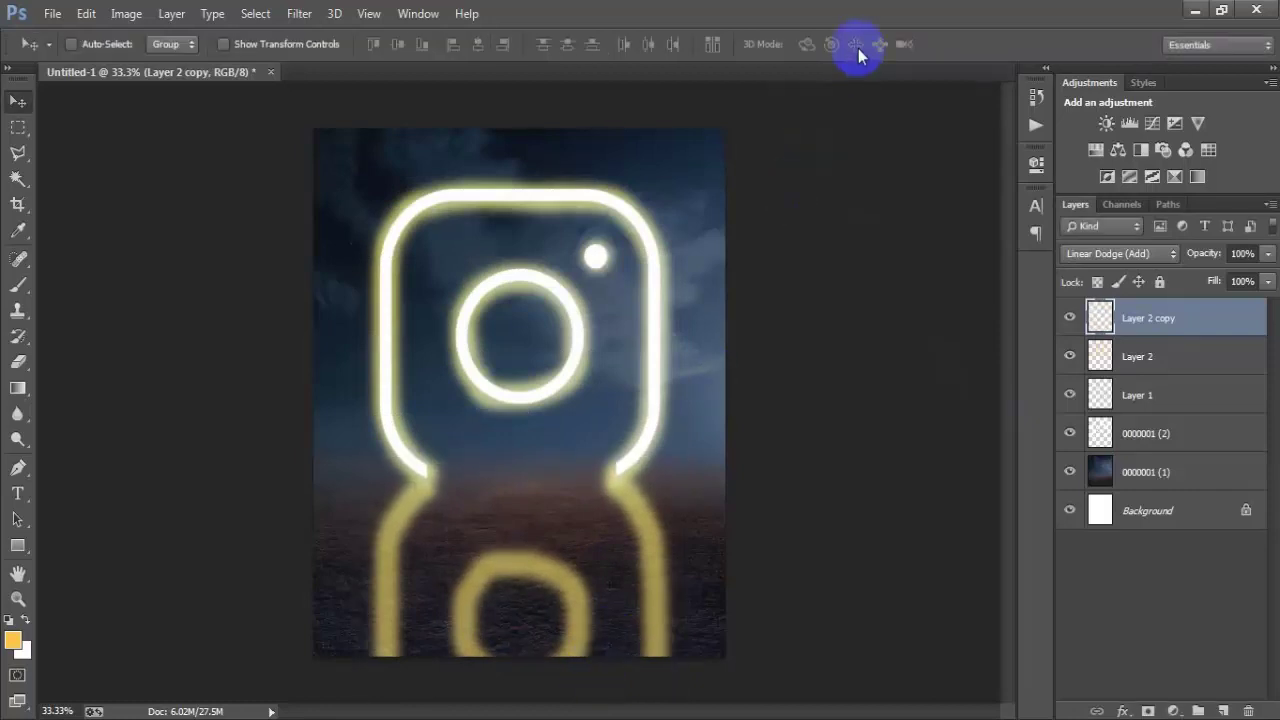
Centre the reflection horizontally on the canvas and set its layer opacity to 60%.
{"action": "left_click", "coordinate": [1186, 520], "text": "ctrl"}
{"action": "left_click", "coordinate": [480, 48]}
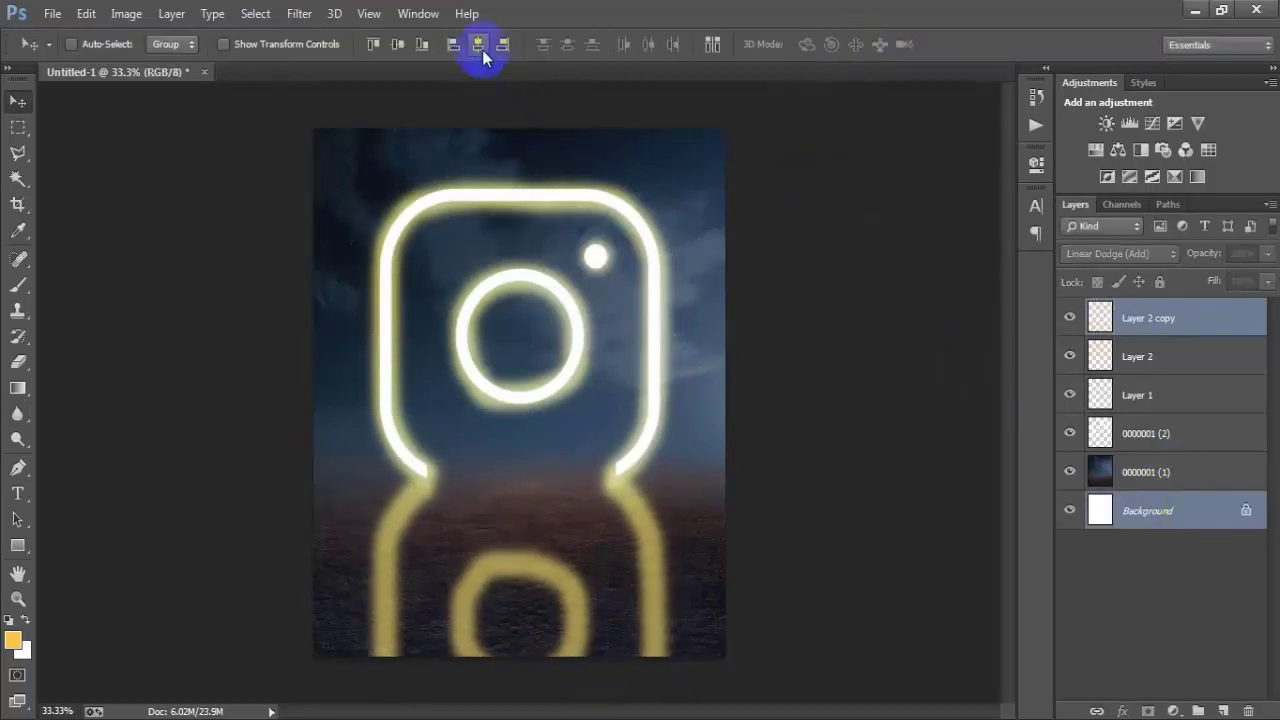
{"action": "left_click", "coordinate": [1205, 325]}
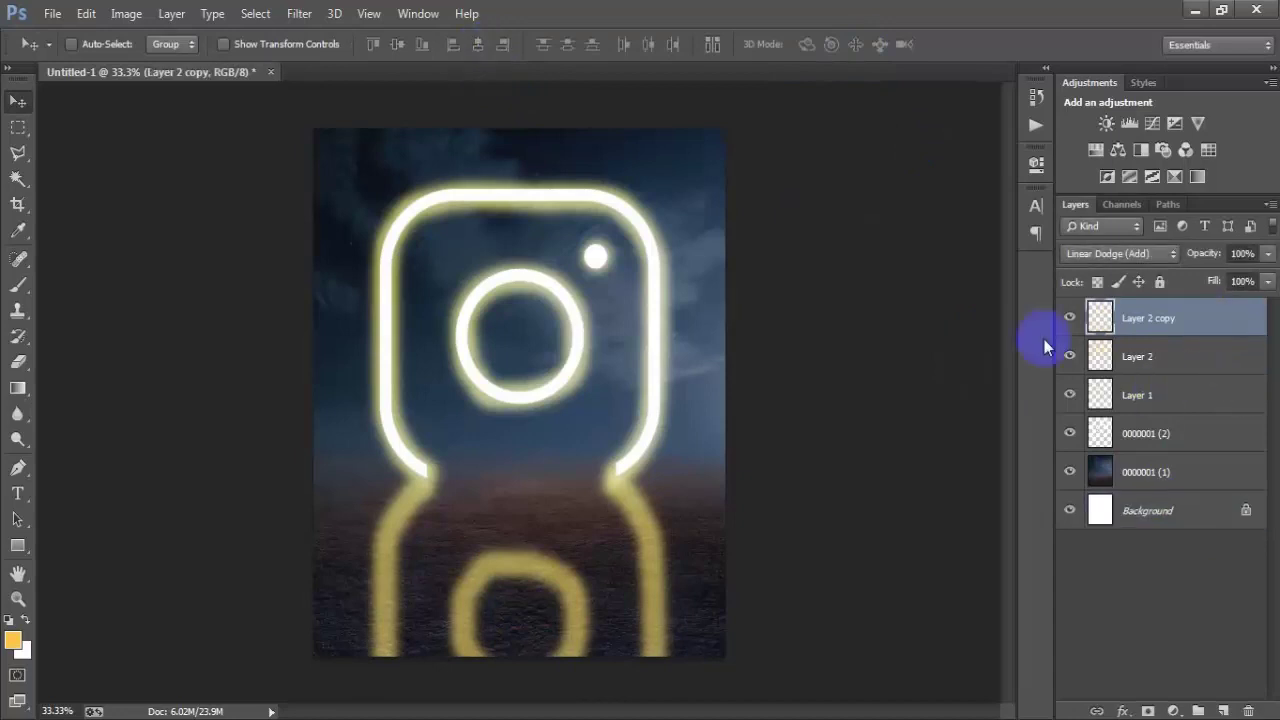
{"action": "left_click", "coordinate": [1070, 320]}
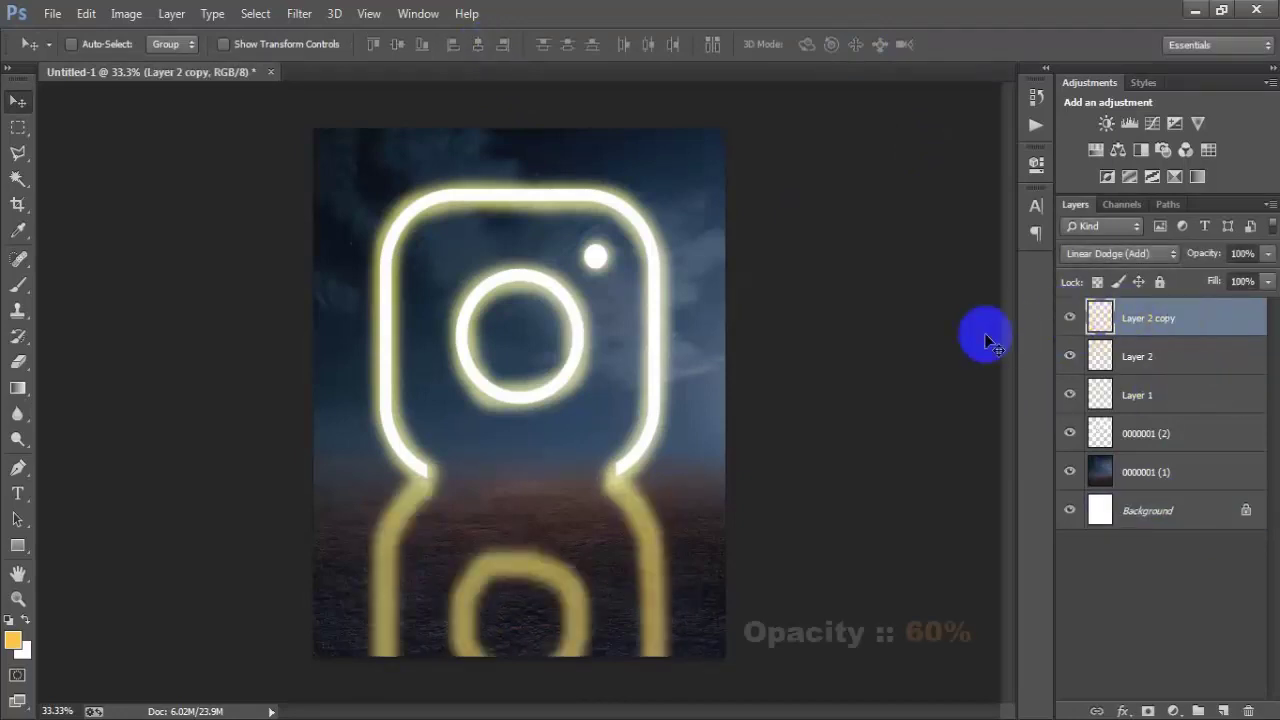
{"action": "left_click", "coordinate": [1242, 253]}
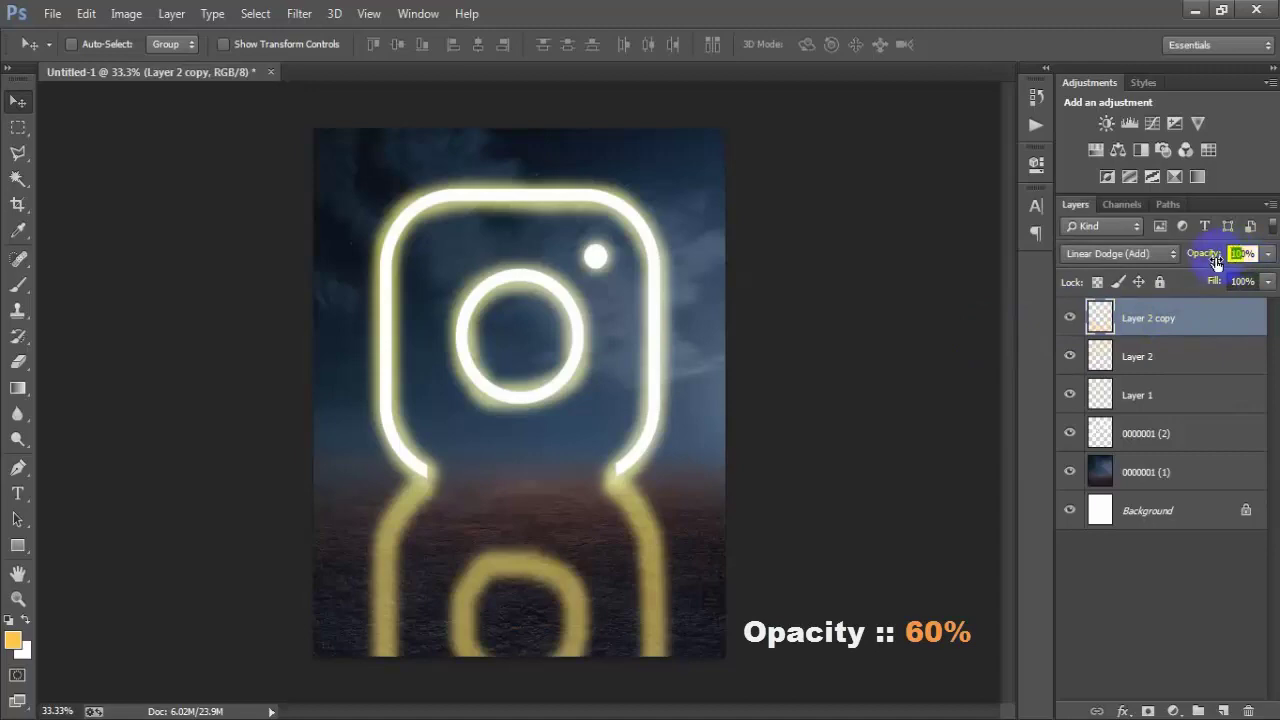
{"action": "type", "text": "60"}
{"action": "key", "text": "Return"}
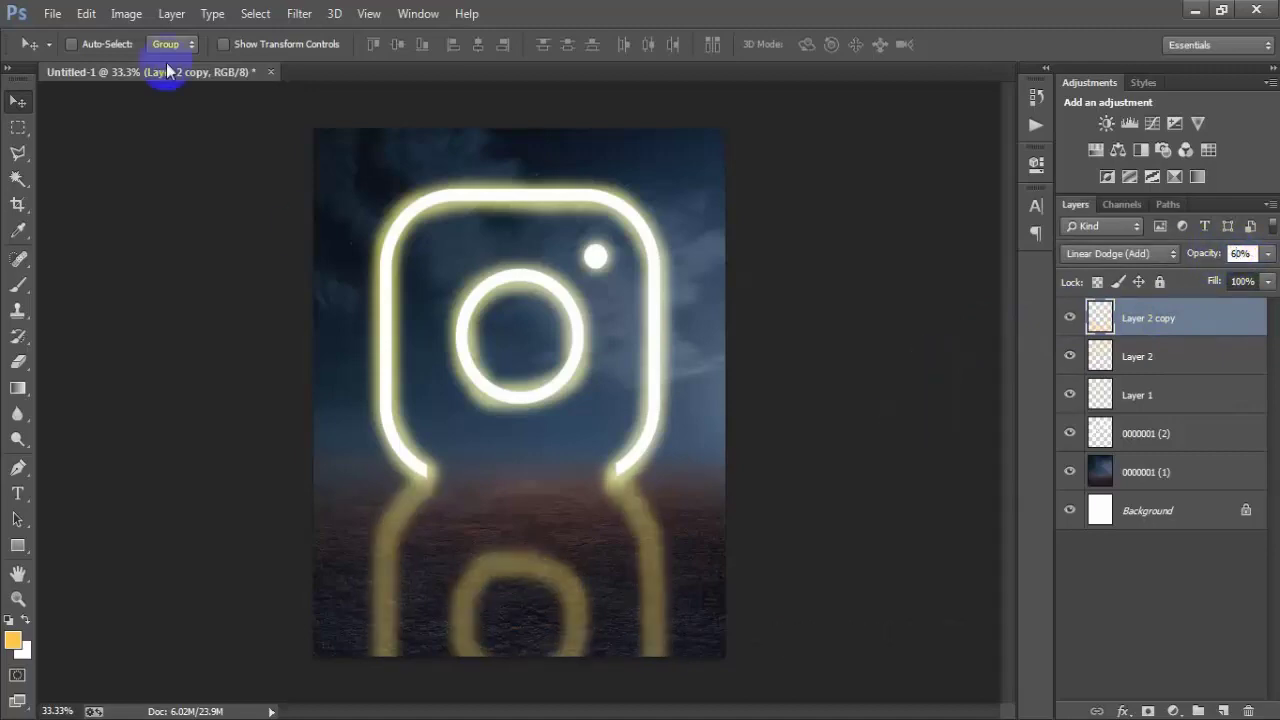
Place the red-suited man image as a linked layer, scaled to about 140% with feet near the bottom.
{"action": "left_click", "coordinate": [52, 13]}
{"action": "left_click", "coordinate": [188, 314]}
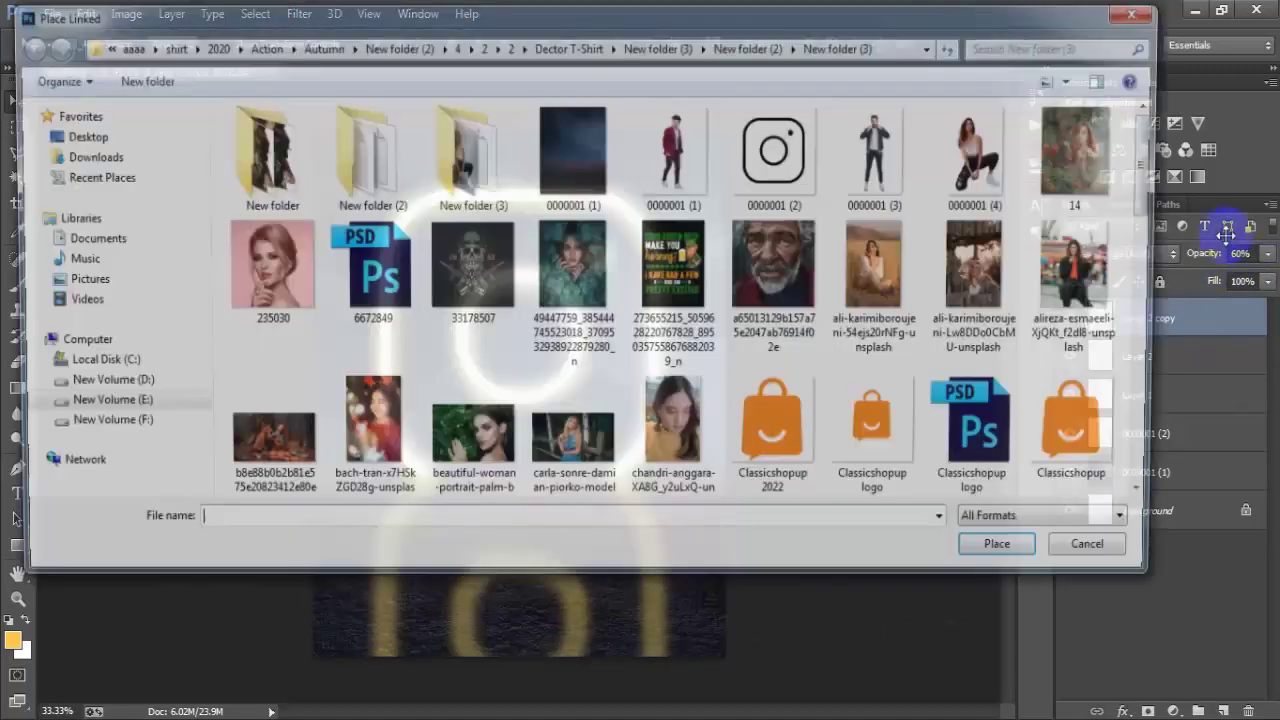
{"action": "left_click", "coordinate": [673, 155]}
{"action": "left_click", "coordinate": [997, 543]}
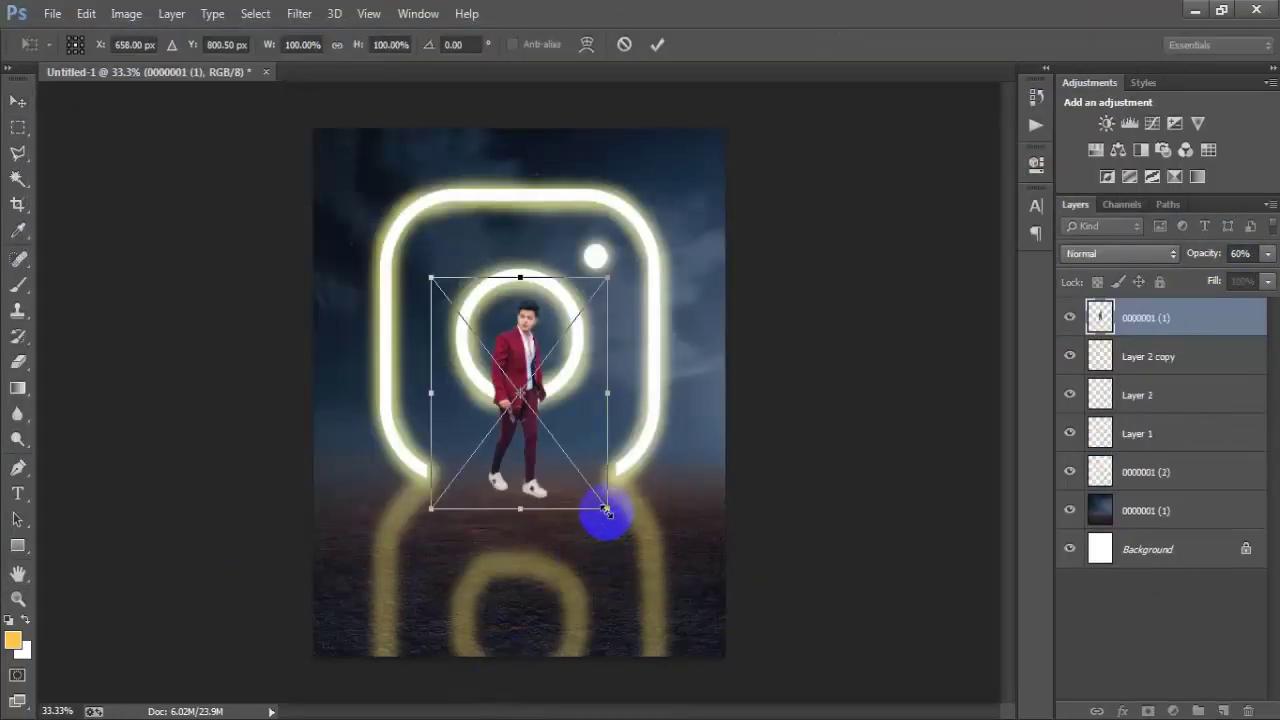
{"action": "left_click_drag", "start_coordinate": [613, 510], "coordinate": [645, 582]}
{"action": "left_click_drag", "start_coordinate": [623, 491], "coordinate": [629, 569]}
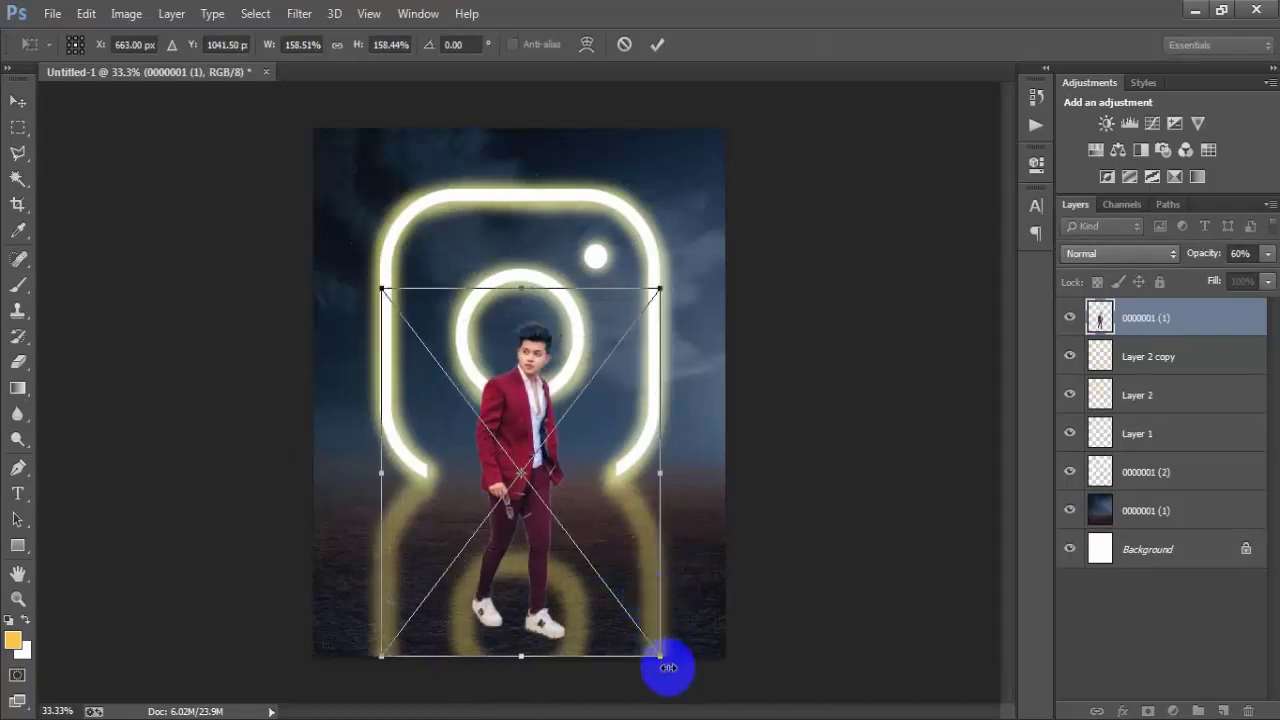
{"action": "left_click_drag", "start_coordinate": [661, 657], "coordinate": [645, 635]}
{"action": "mouse_move", "coordinate": [617, 553]}
{"action": "left_mouse_down"}
{"action": "mouse_move", "coordinate": [622, 566]}
{"action": "mouse_move", "coordinate": [623, 555]}
{"action": "left_mouse_up"}
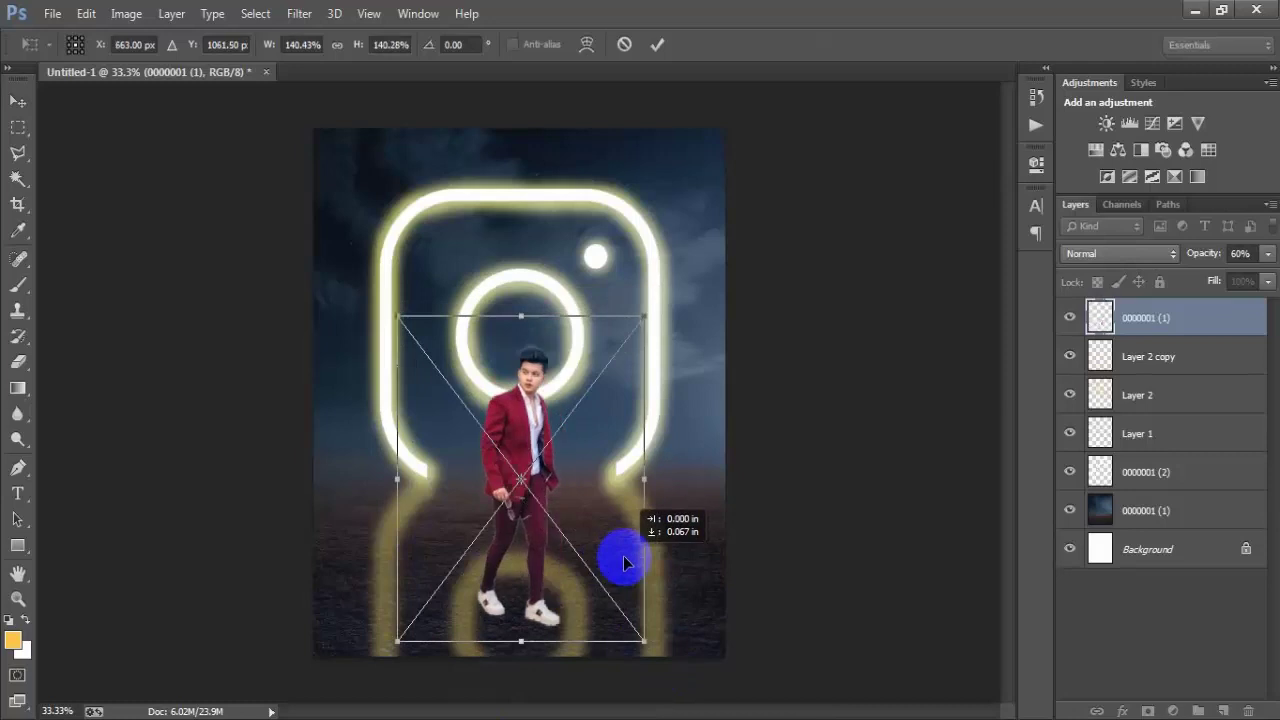
{"action": "left_click", "coordinate": [657, 44]}
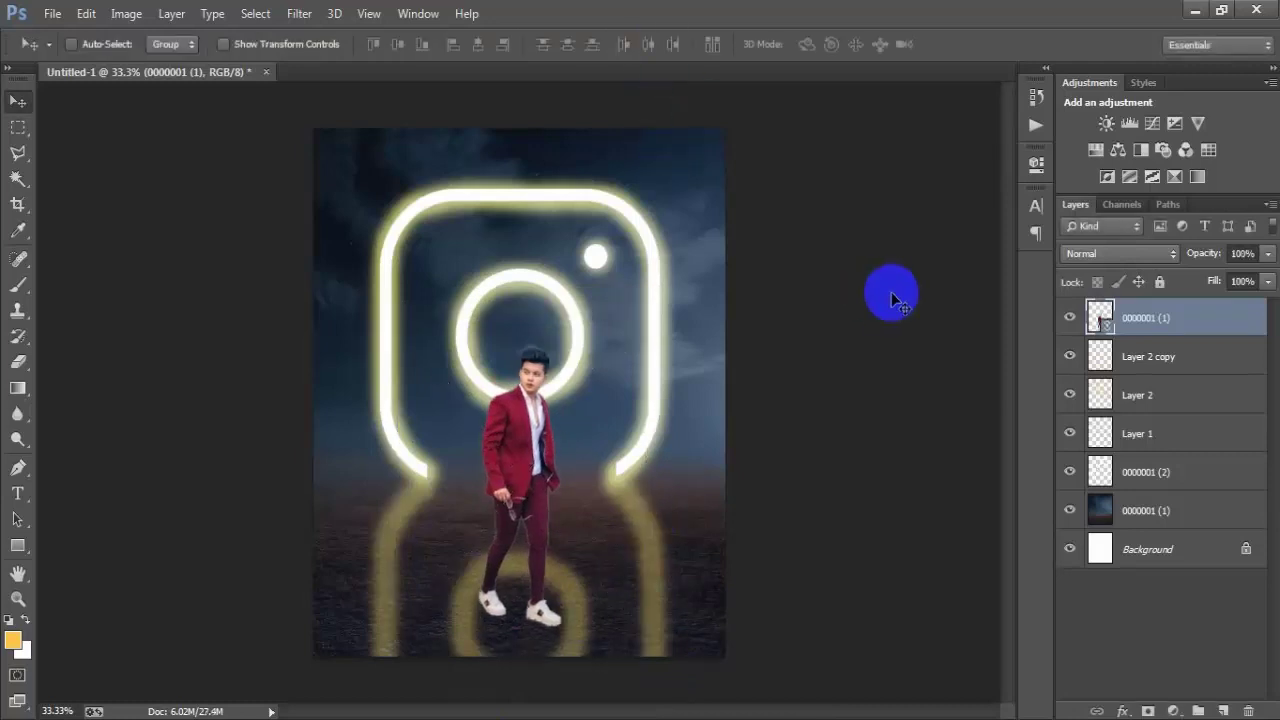
Rasterize the man's layer and add a new empty Layer 3 for the shadow.
{"action": "right_click", "coordinate": [1164, 308]}
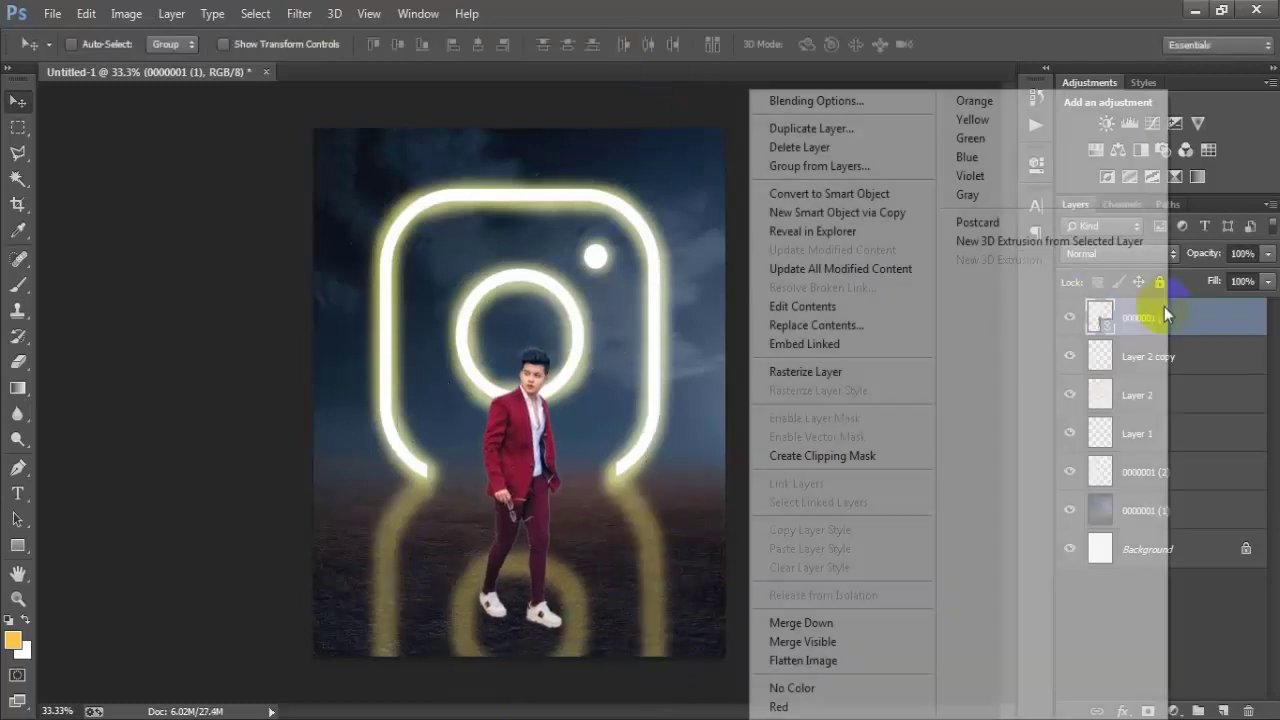
{"action": "left_click", "coordinate": [889, 376]}
{"action": "left_click", "coordinate": [1210, 358]}
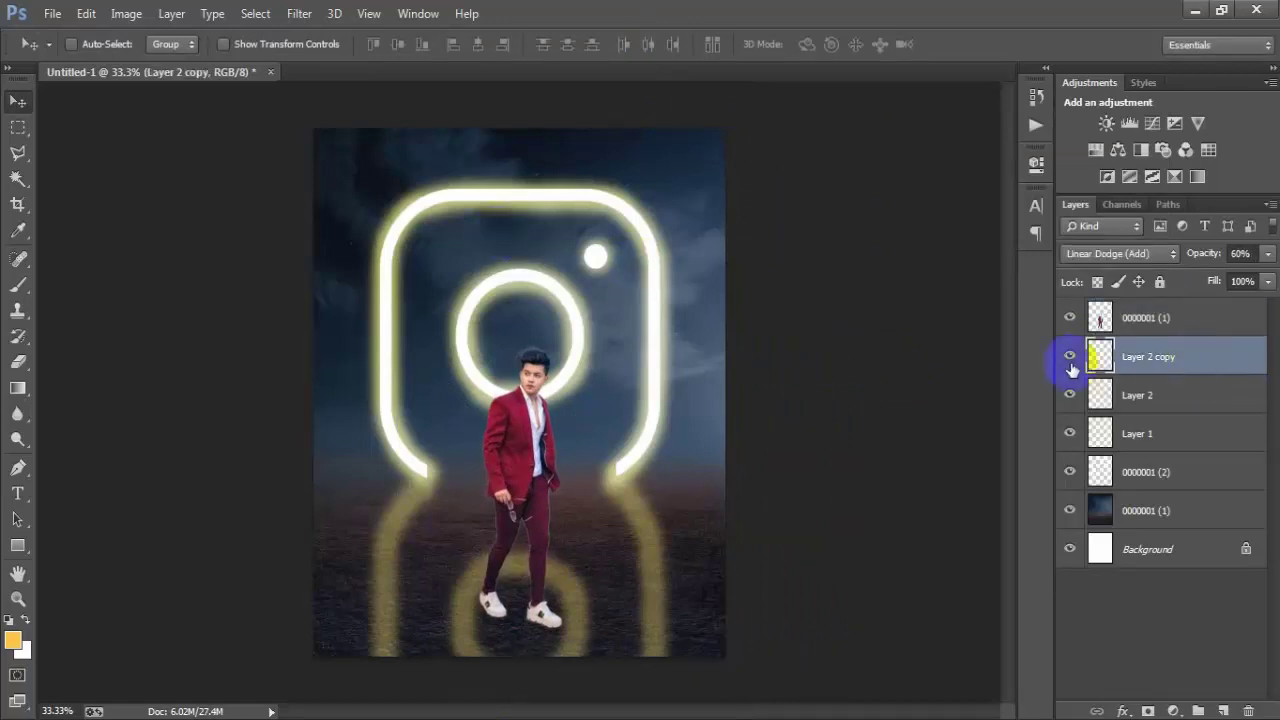
{"action": "left_click", "coordinate": [1070, 357]}
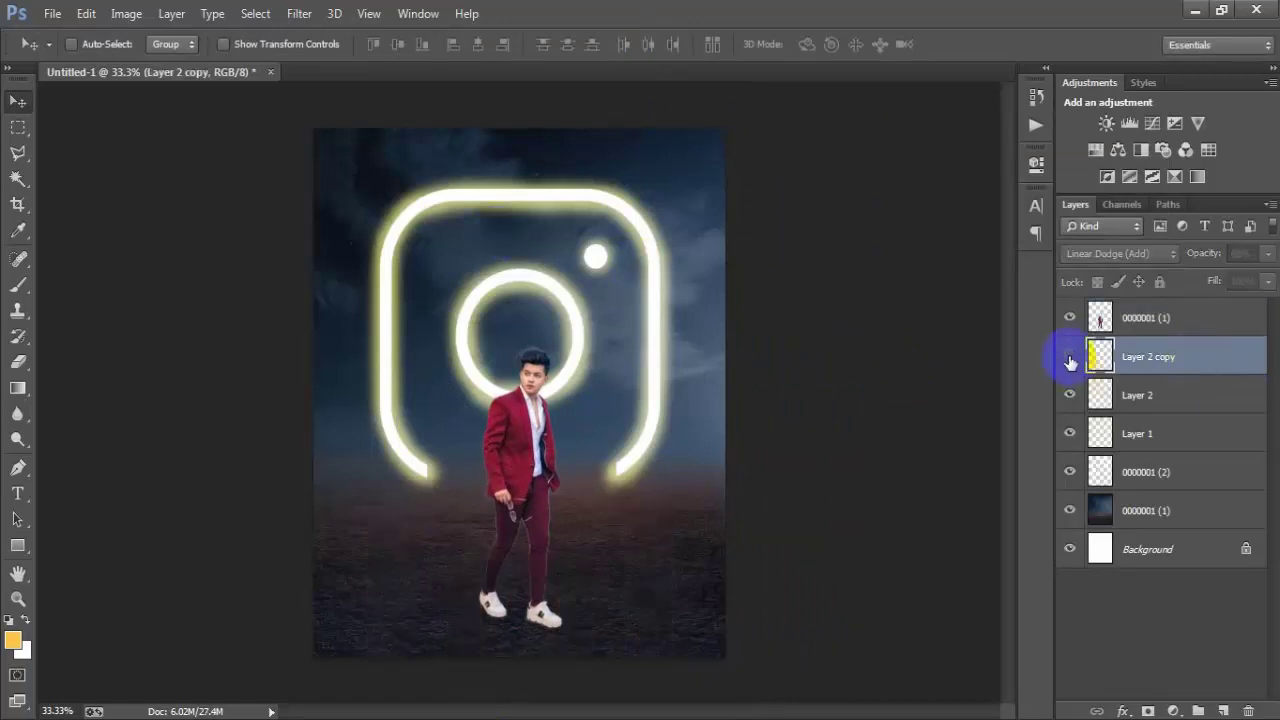
{"action": "left_click", "coordinate": [1222, 711]}
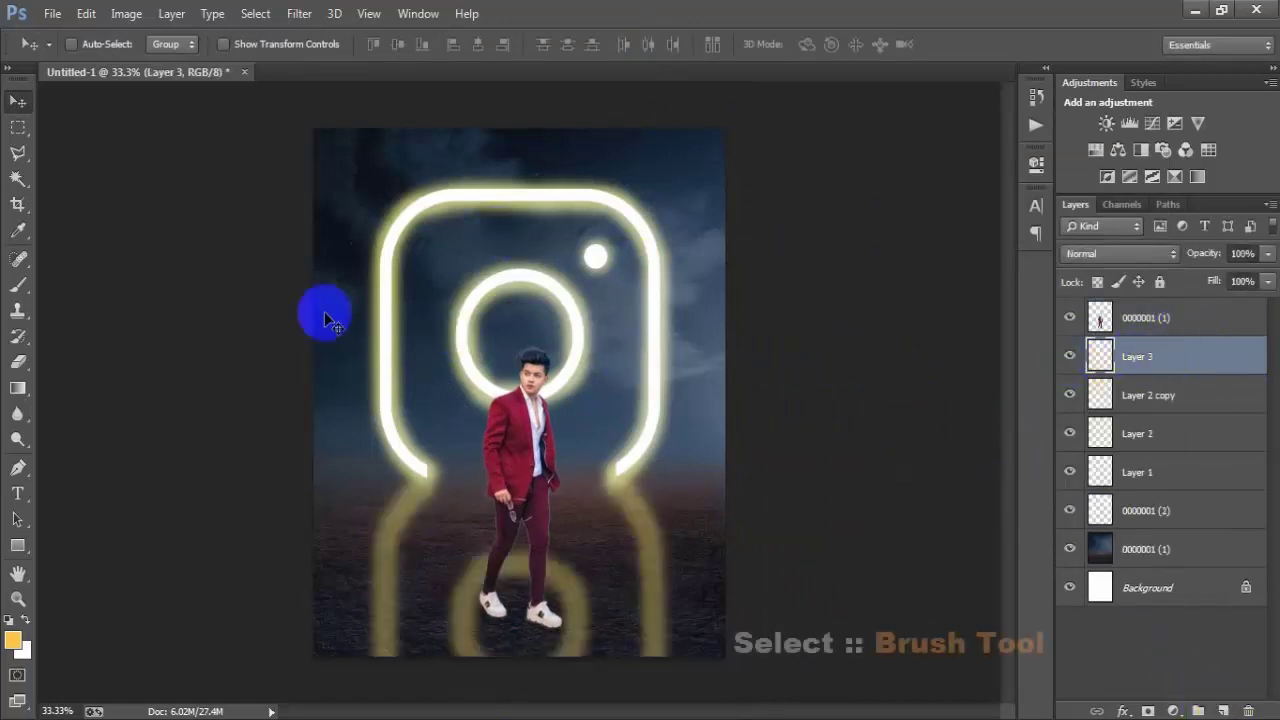
Paint a black shadow under the man's feet with a 100% opacity brush.
{"action": "left_click", "coordinate": [30, 286]}
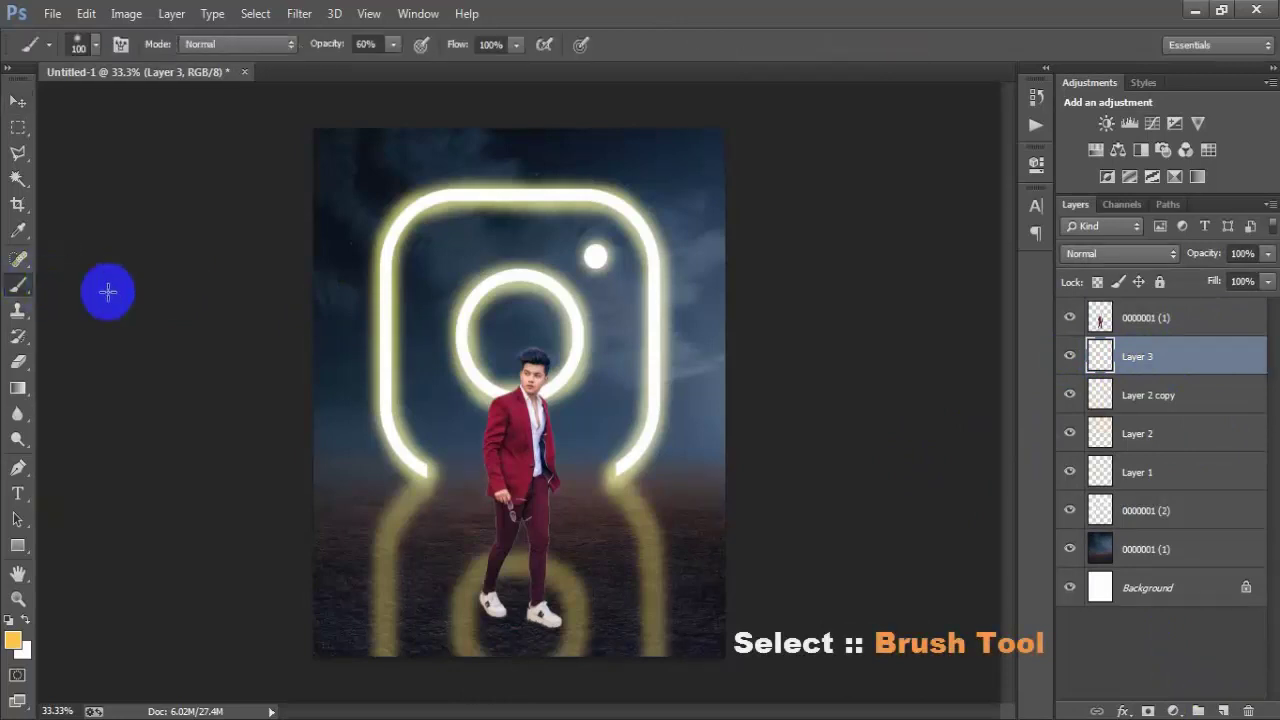
{"action": "left_click", "coordinate": [393, 44]}
{"action": "left_click_drag", "start_coordinate": [393, 66], "coordinate": [466, 63]}
{"action": "left_click", "coordinate": [329, 380]}
{"action": "left_click", "coordinate": [9, 620]}
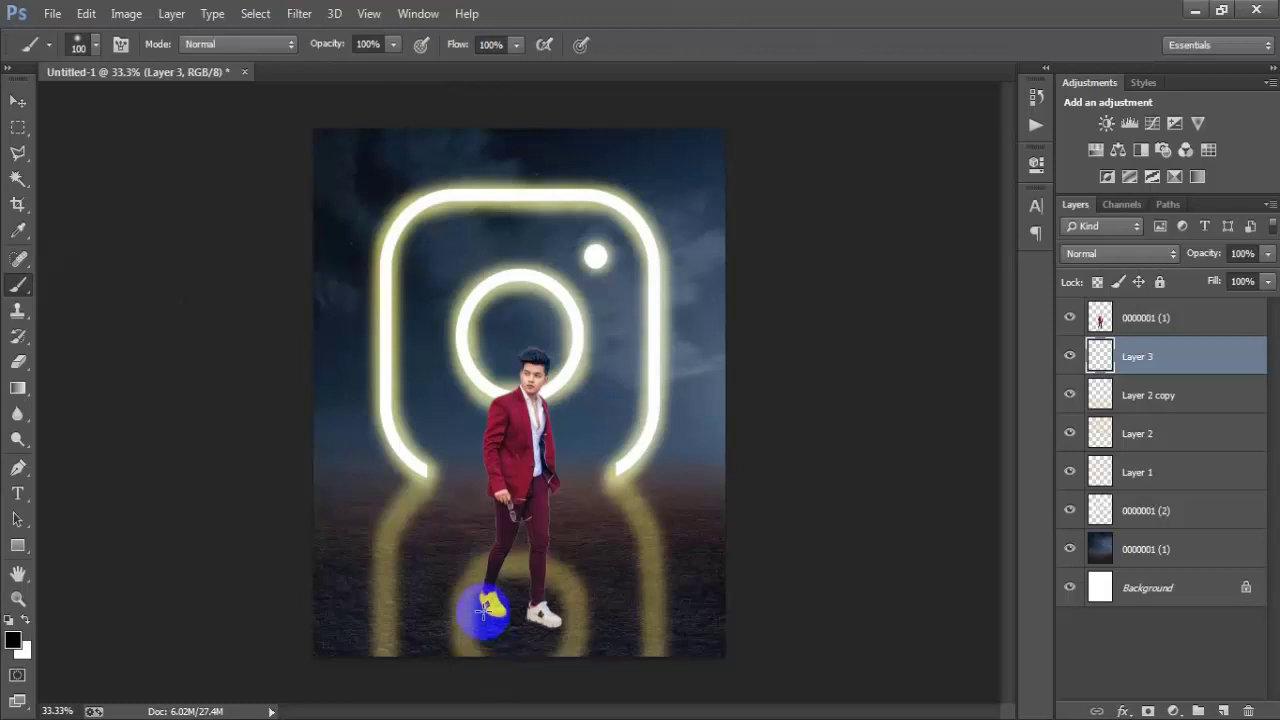
{"action": "mouse_move", "coordinate": [498, 627]}
{"action": "left_mouse_down"}
{"action": "mouse_move", "coordinate": [520, 663]}
{"action": "mouse_move", "coordinate": [549, 625]}
{"action": "mouse_move", "coordinate": [543, 657]}
{"action": "mouse_move", "coordinate": [517, 614]}
{"action": "mouse_move", "coordinate": [531, 628]}
{"action": "mouse_move", "coordinate": [503, 640]}
{"action": "mouse_move", "coordinate": [509, 609]}
{"action": "mouse_move", "coordinate": [511, 655]}
{"action": "mouse_move", "coordinate": [494, 640]}
{"action": "mouse_move", "coordinate": [511, 657]}
{"action": "mouse_move", "coordinate": [547, 650]}
{"action": "mouse_move", "coordinate": [529, 686]}
{"action": "mouse_move", "coordinate": [529, 651]}
{"action": "mouse_move", "coordinate": [514, 689]}
{"action": "mouse_move", "coordinate": [65, 155]}
{"action": "left_mouse_up"}
Set the shadow layer's opacity to 60% and check it against the man's layer.
{"action": "left_click", "coordinate": [20, 102]}
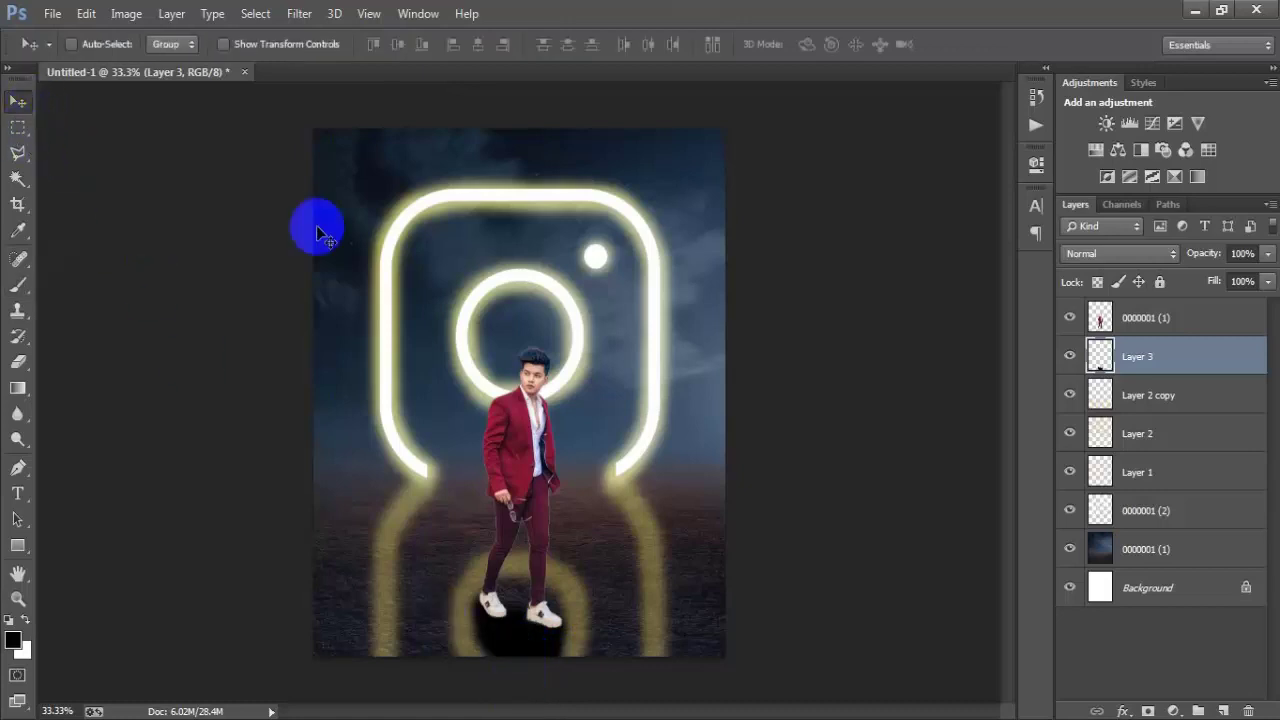
{"action": "left_click", "coordinate": [1071, 358]}
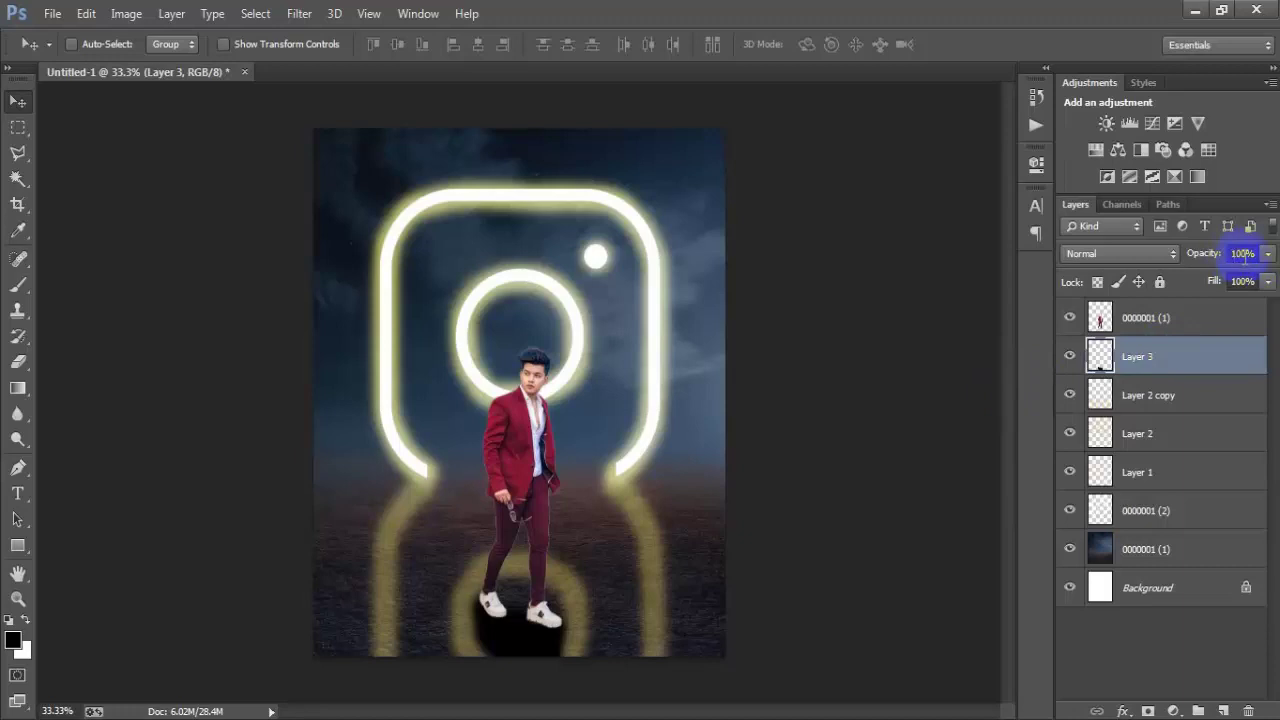
{"action": "type", "text": "60"}
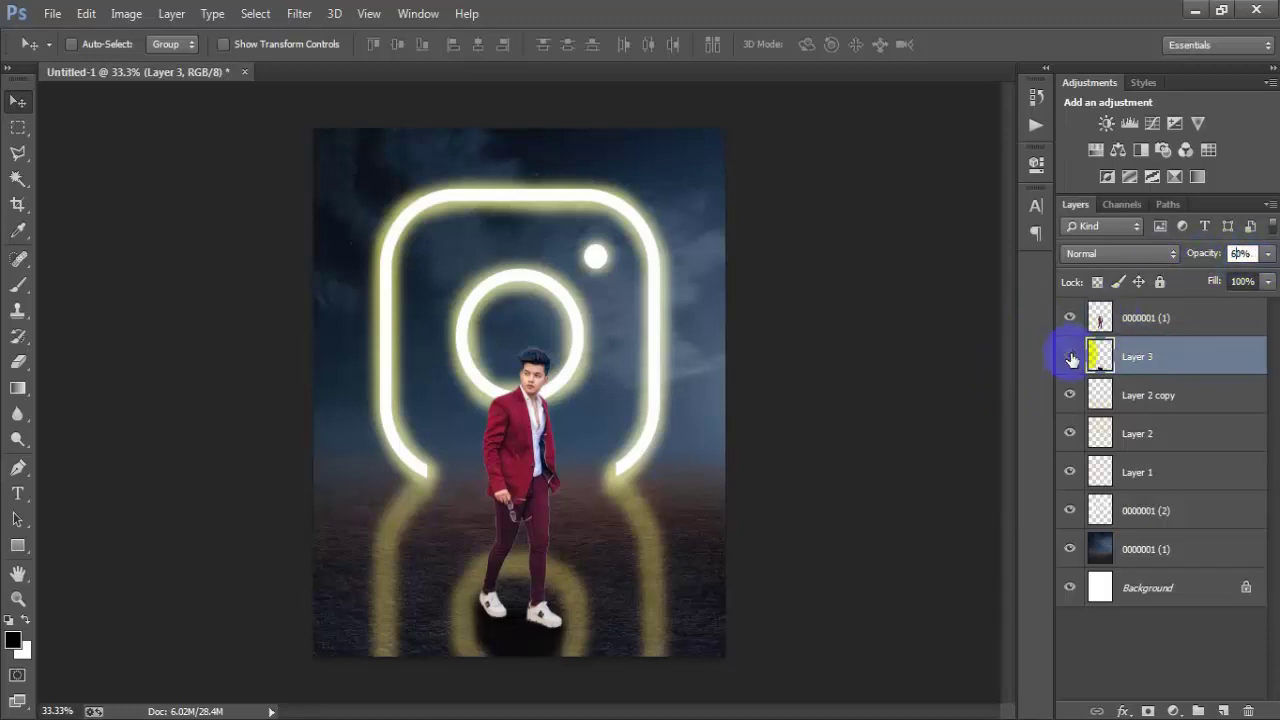
{"action": "left_click", "coordinate": [1070, 356]}
{"action": "left_click", "coordinate": [1070, 356]}
{"action": "left_click", "coordinate": [1219, 317]}
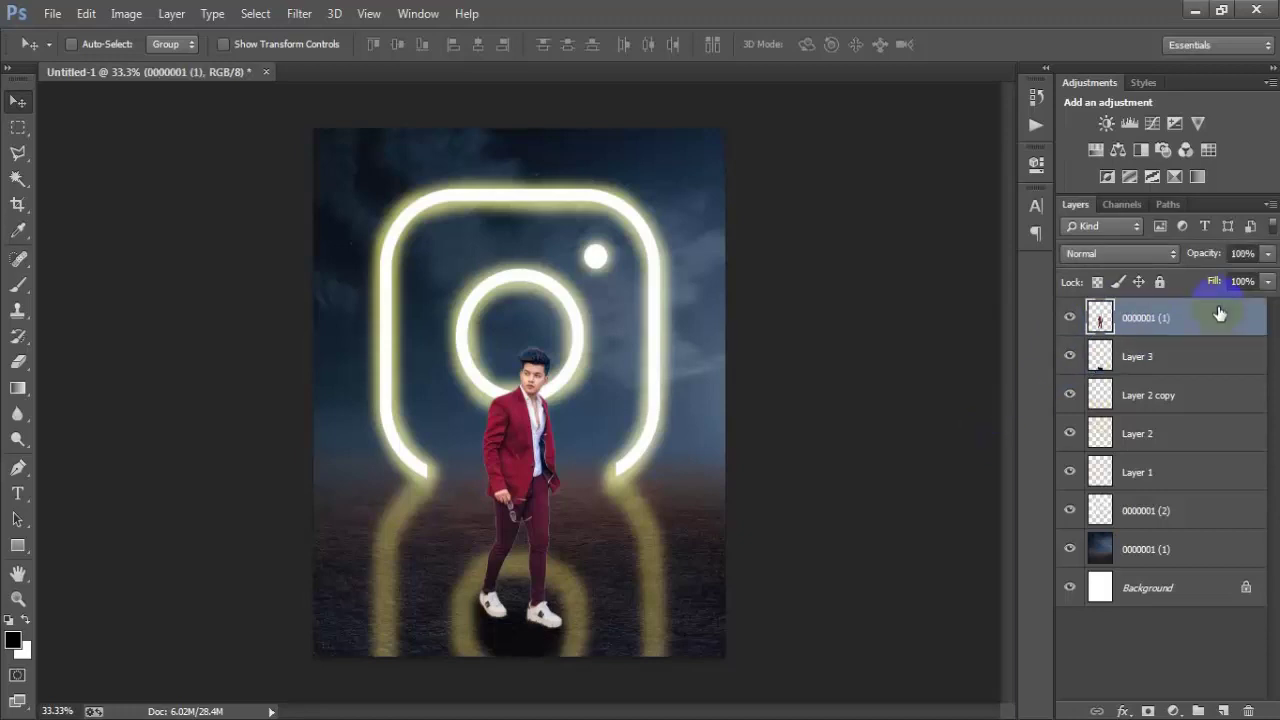
{"action": "left_click", "coordinate": [1070, 317]}
Add Layer 4 above the man and fill it with 50% Gray via Edit > Fill.
{"action": "left_click", "coordinate": [1224, 710]}
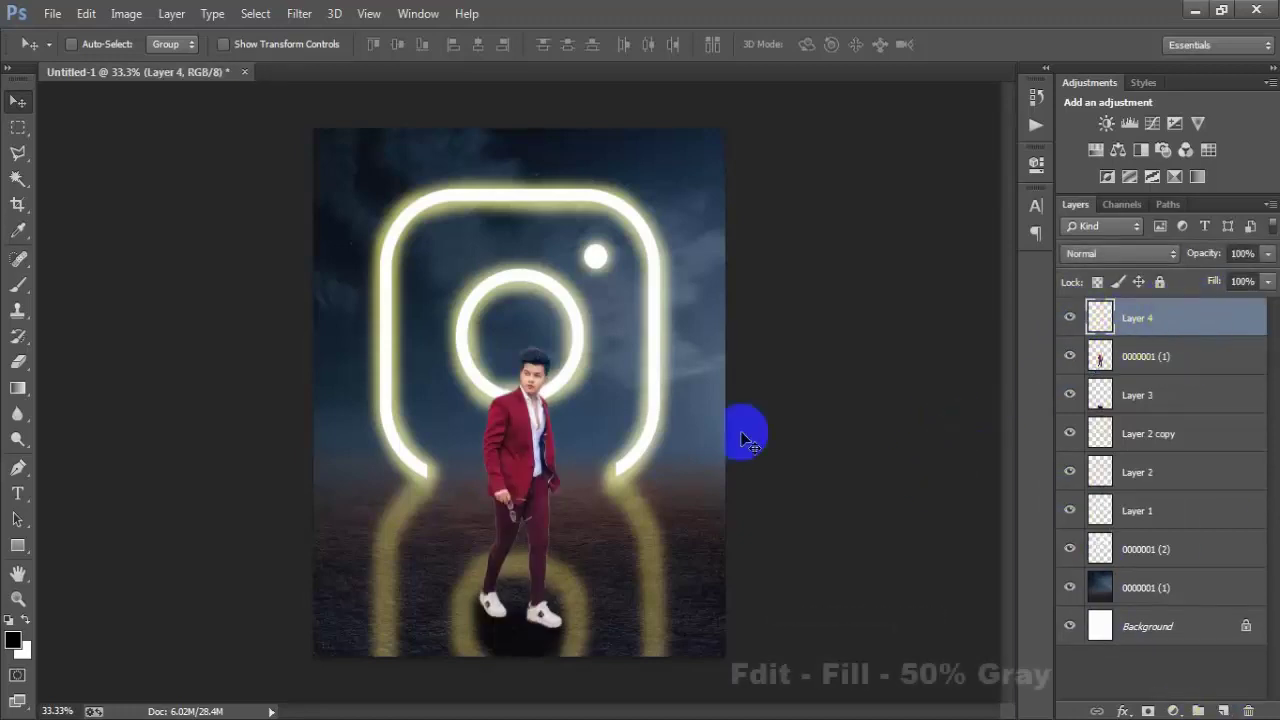
{"action": "left_click", "coordinate": [86, 13]}
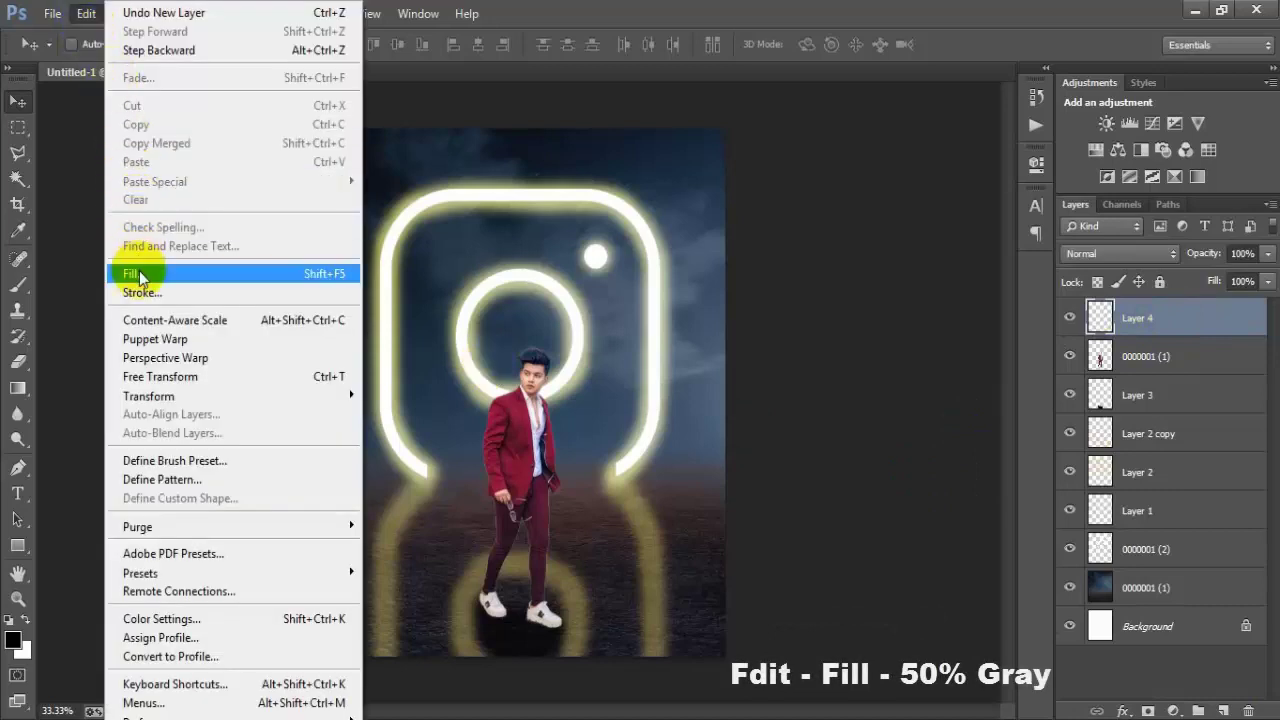
{"action": "left_click", "coordinate": [140, 276]}
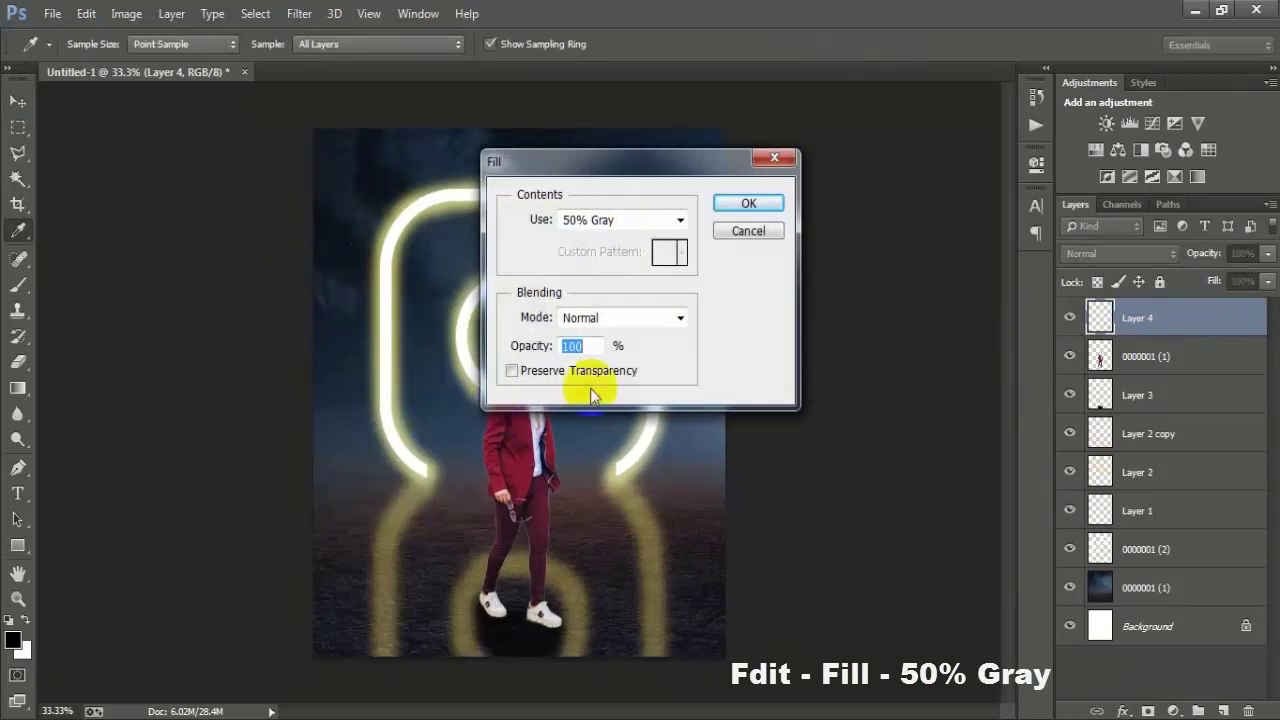
{"action": "left_click", "coordinate": [680, 220]}
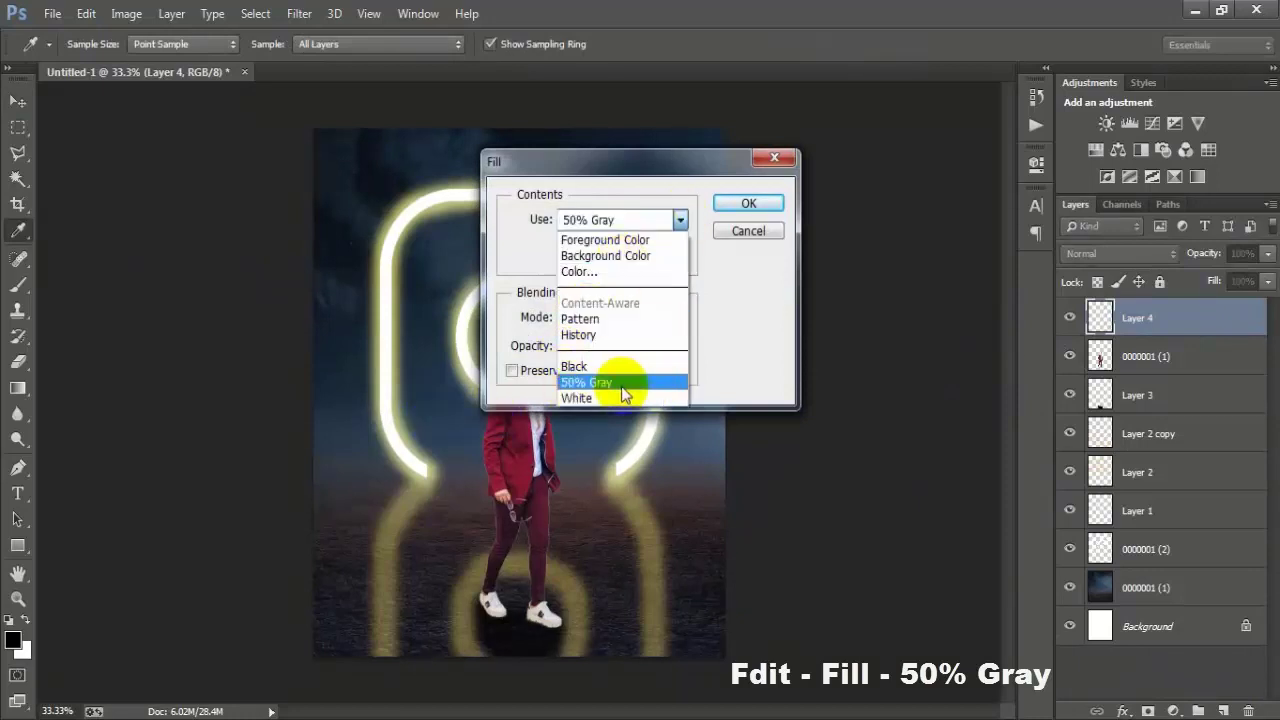
{"action": "left_click", "coordinate": [621, 382]}
{"action": "left_click", "coordinate": [748, 205]}
{"action": "key", "text": "v"}
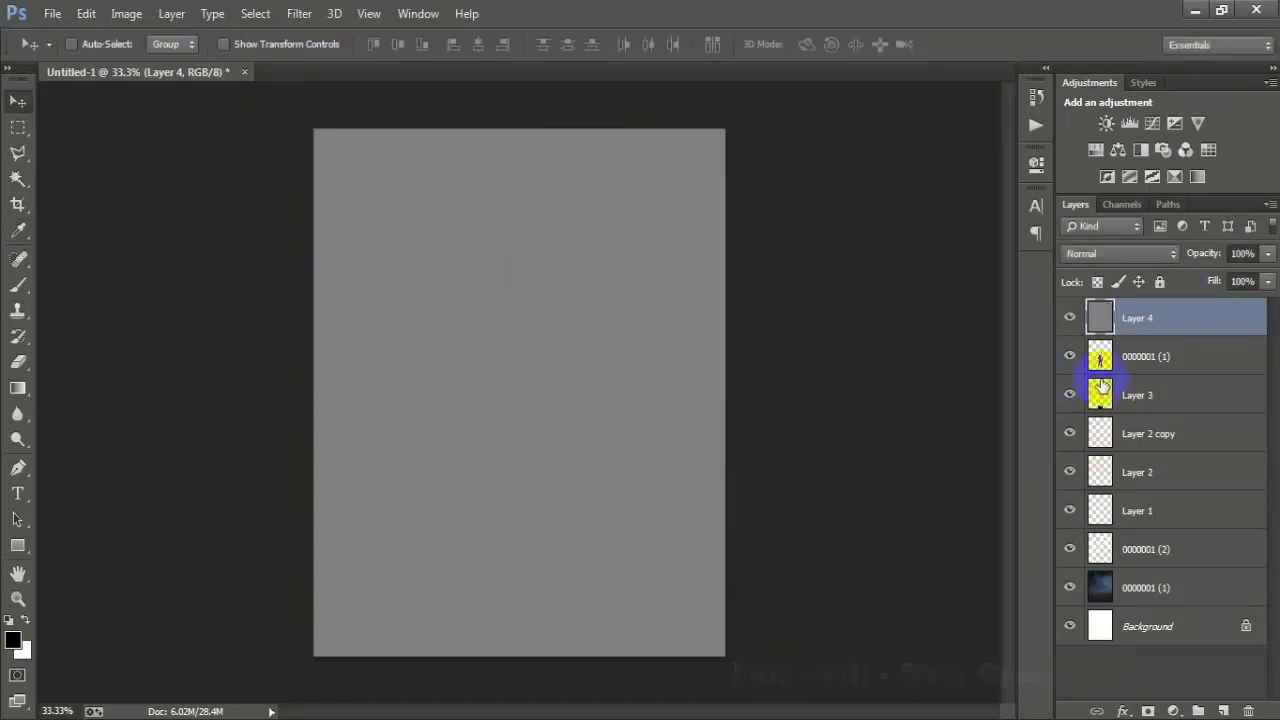
Clip the gray Layer 4 to the man's layer and set its blend mode to Overlay.
{"action": "right_click", "coordinate": [1235, 318]}
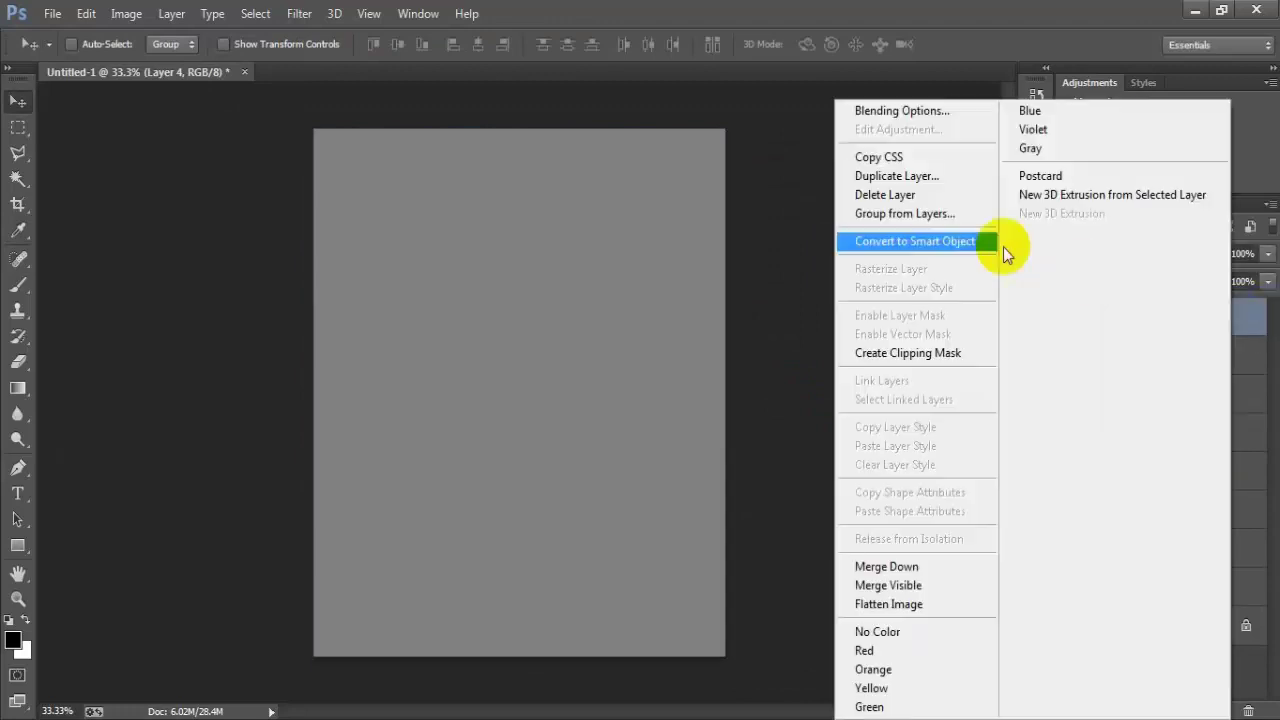
{"action": "left_click", "coordinate": [970, 353]}
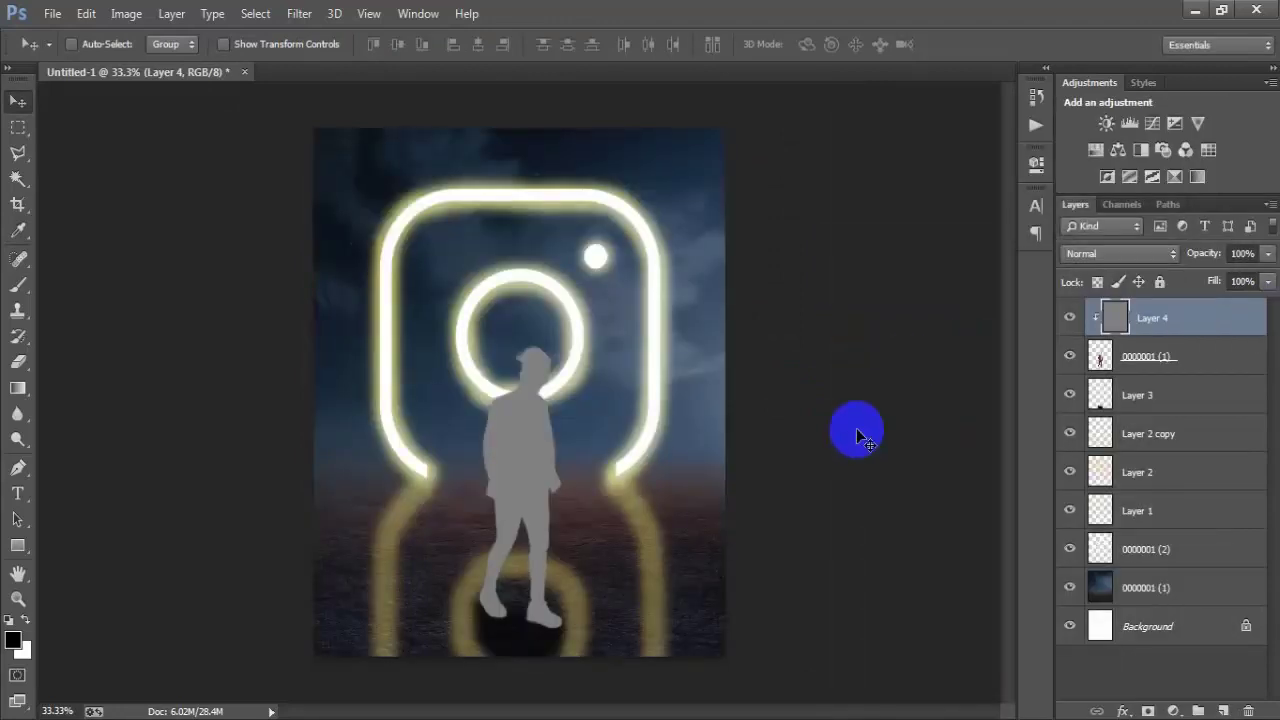
{"action": "left_click", "coordinate": [1096, 255]}
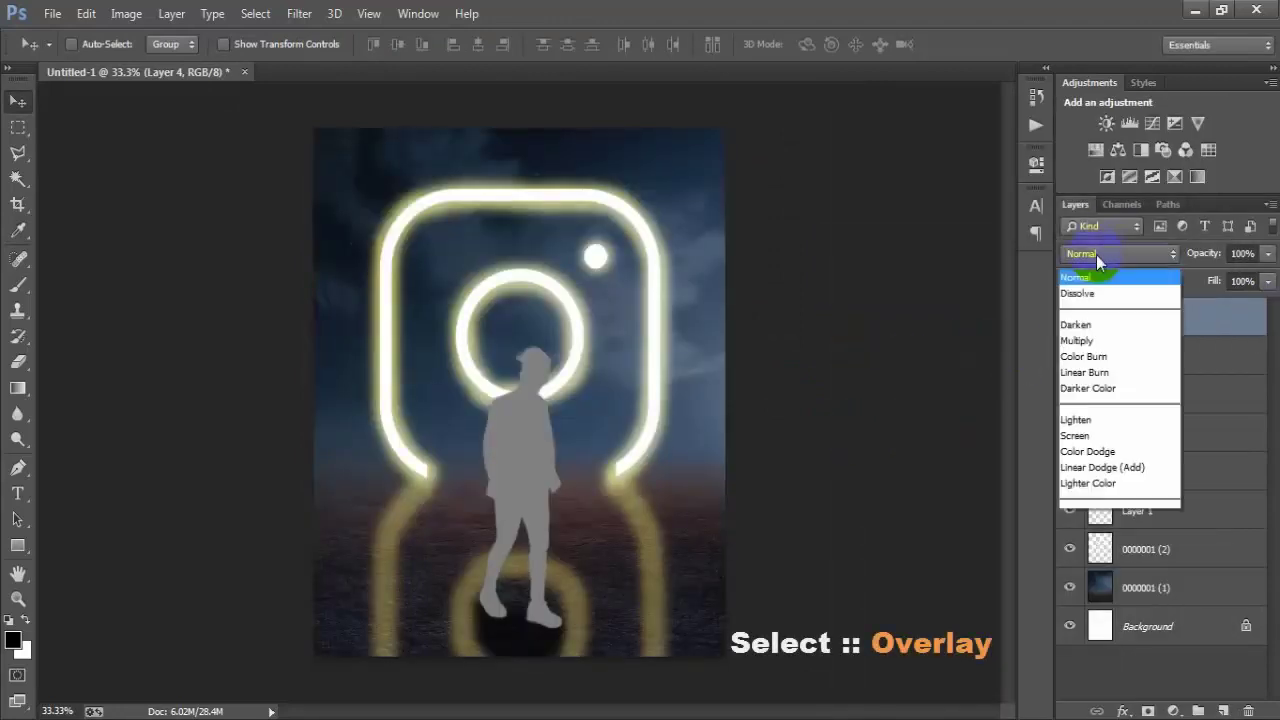
{"action": "left_click", "coordinate": [1105, 247]}
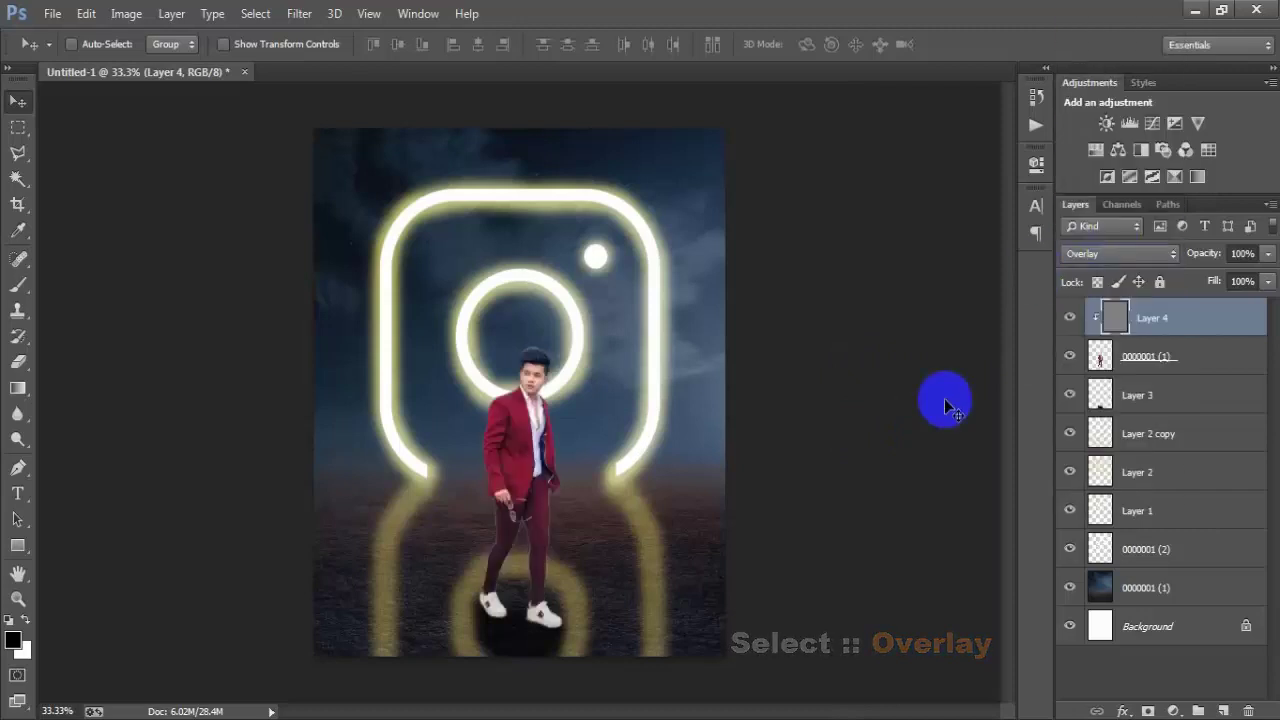
Choose the Brush tool with orange foreground colour #FFC446.
{"action": "left_click", "coordinate": [20, 286]}
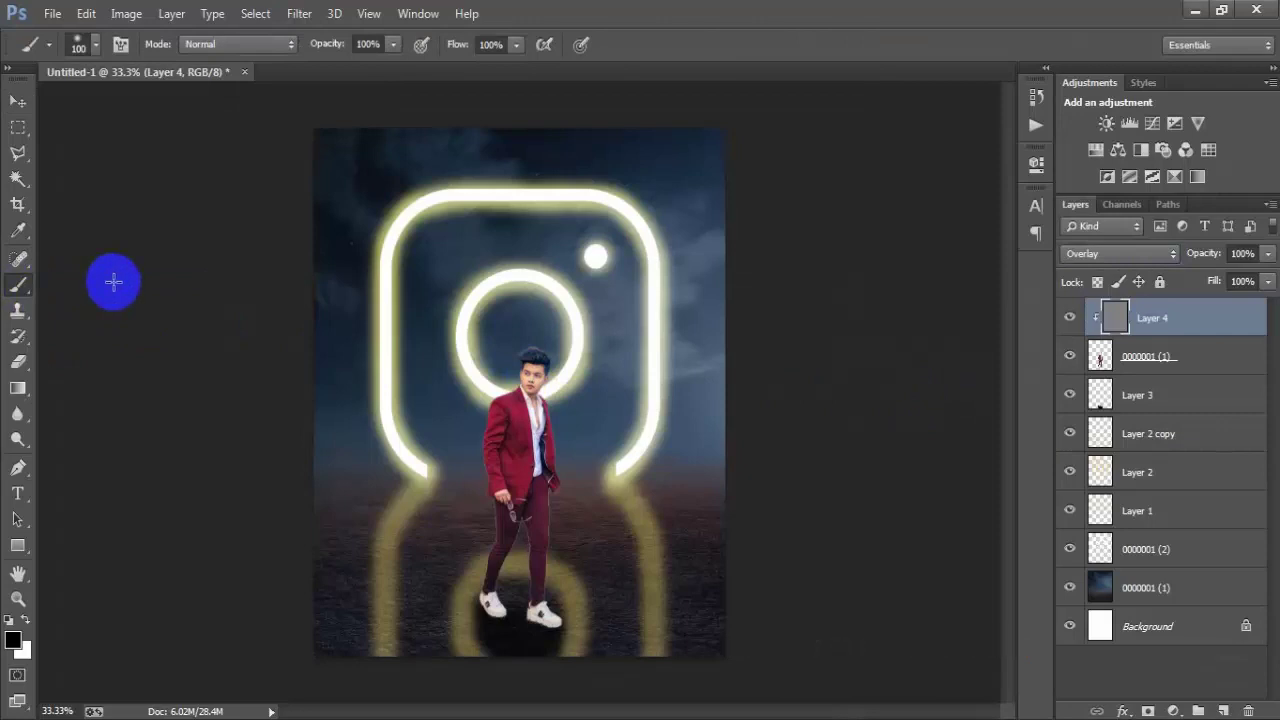
{"action": "left_click", "coordinate": [13, 639]}
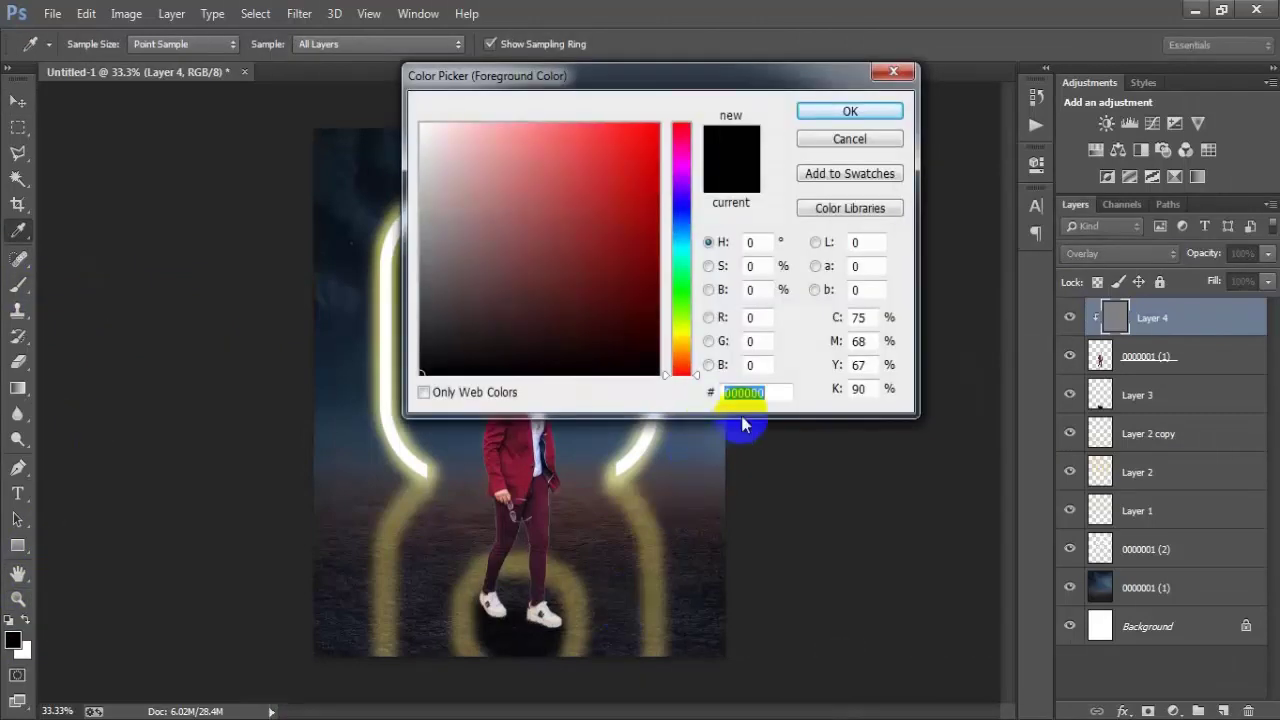
{"action": "left_click_drag", "start_coordinate": [778, 394], "coordinate": [645, 395]}
{"action": "type", "text": "FF"}
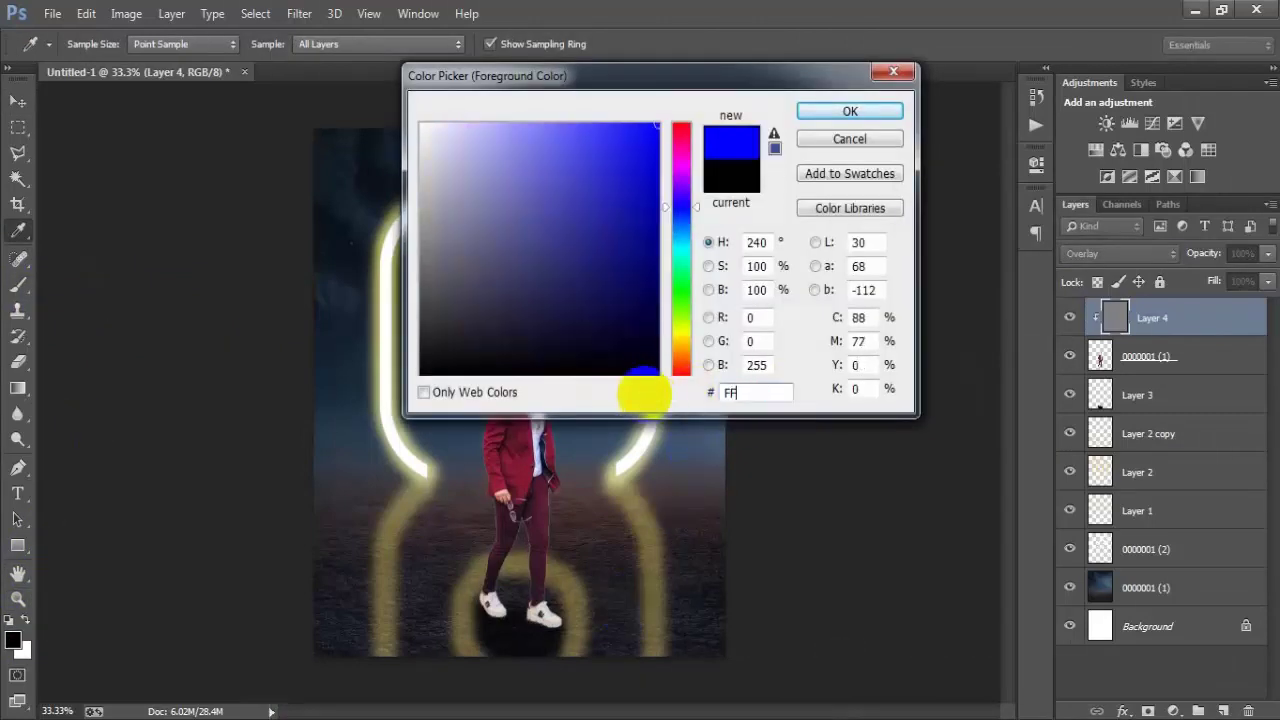
{"action": "type", "text": "C446"}
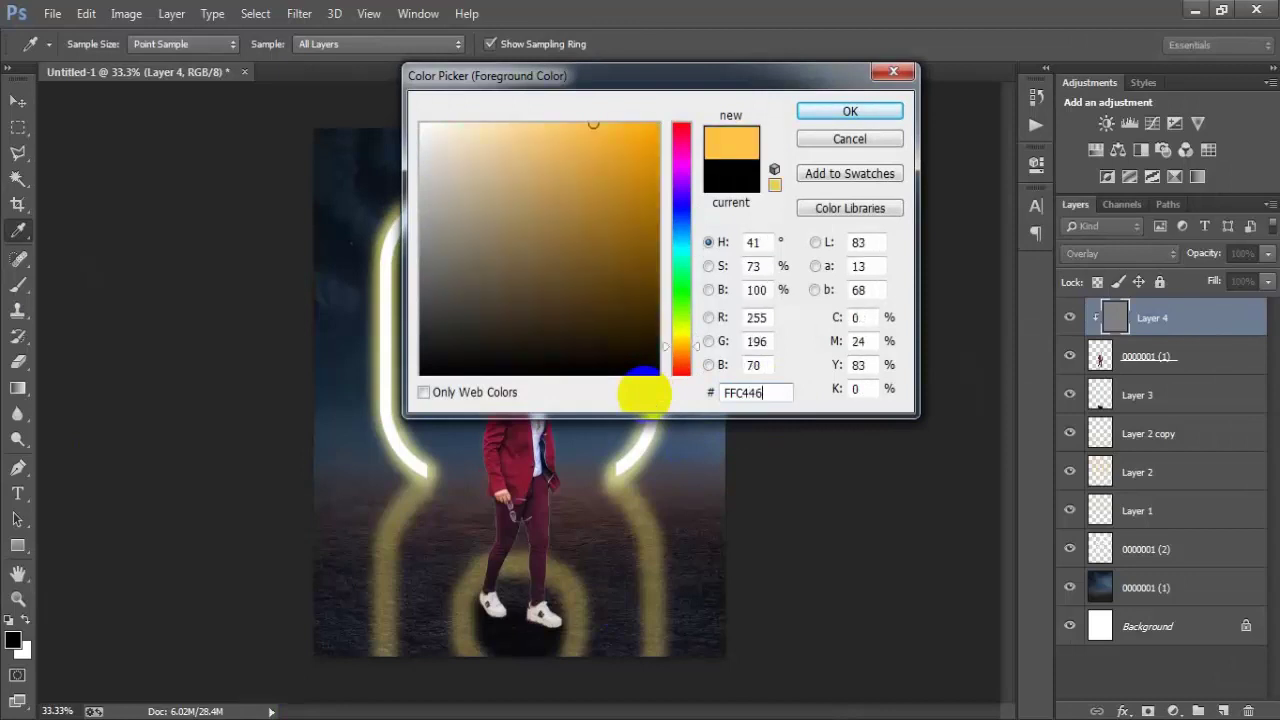
{"action": "key", "text": "Return"}
{"action": "key", "text": "ctrl+plus"}
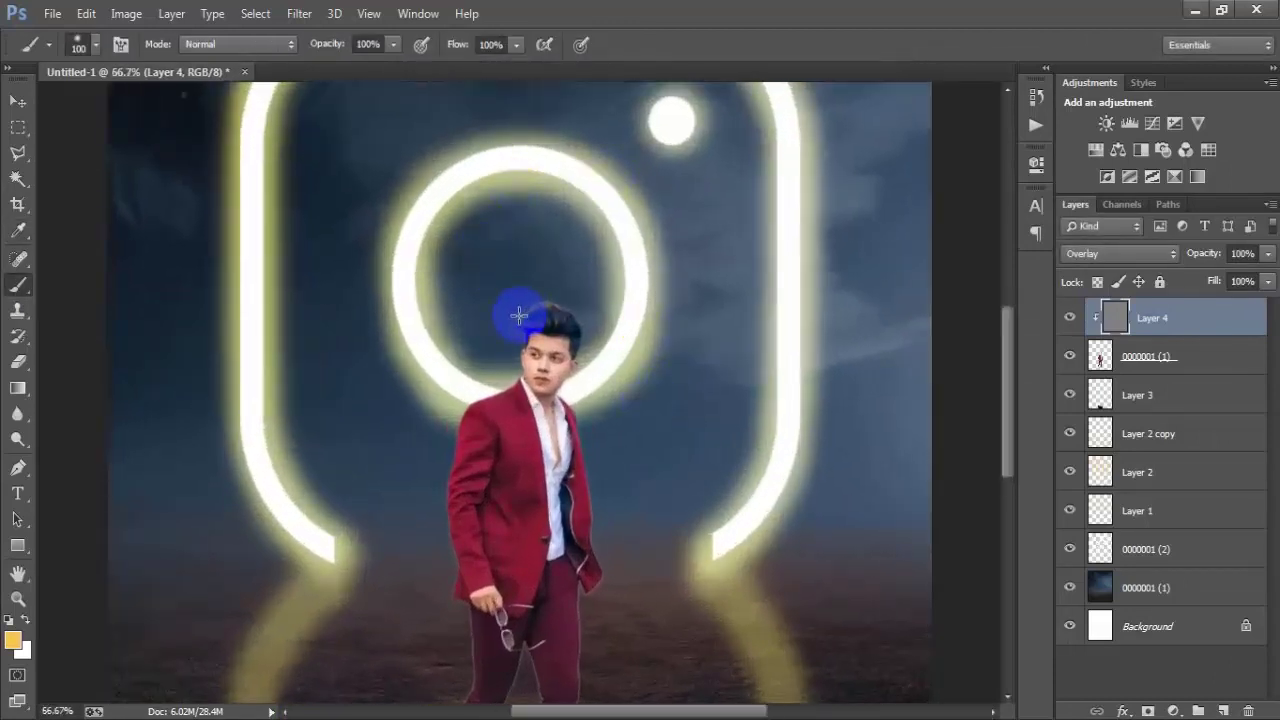
Paint warm orange rim light along the man's suit and legs with a 26 px soft brush.
{"action": "right_click", "coordinate": [629, 251]}
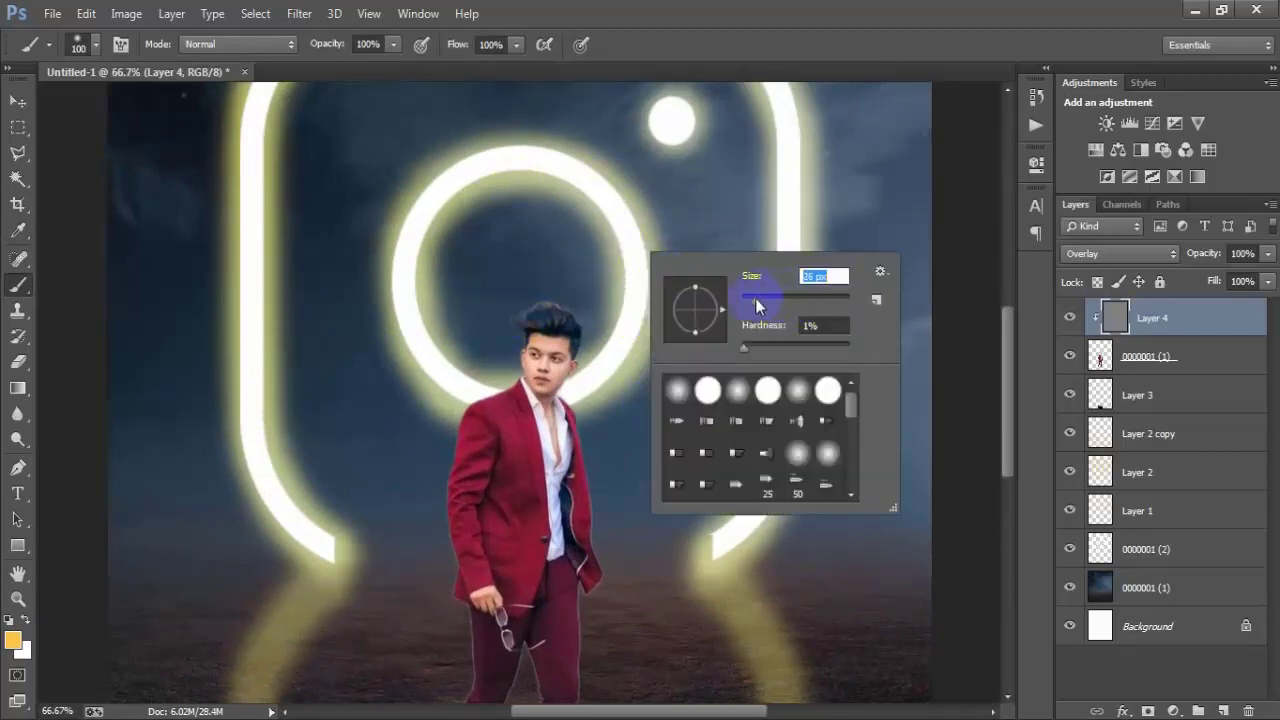
{"action": "left_click", "coordinate": [786, 90]}
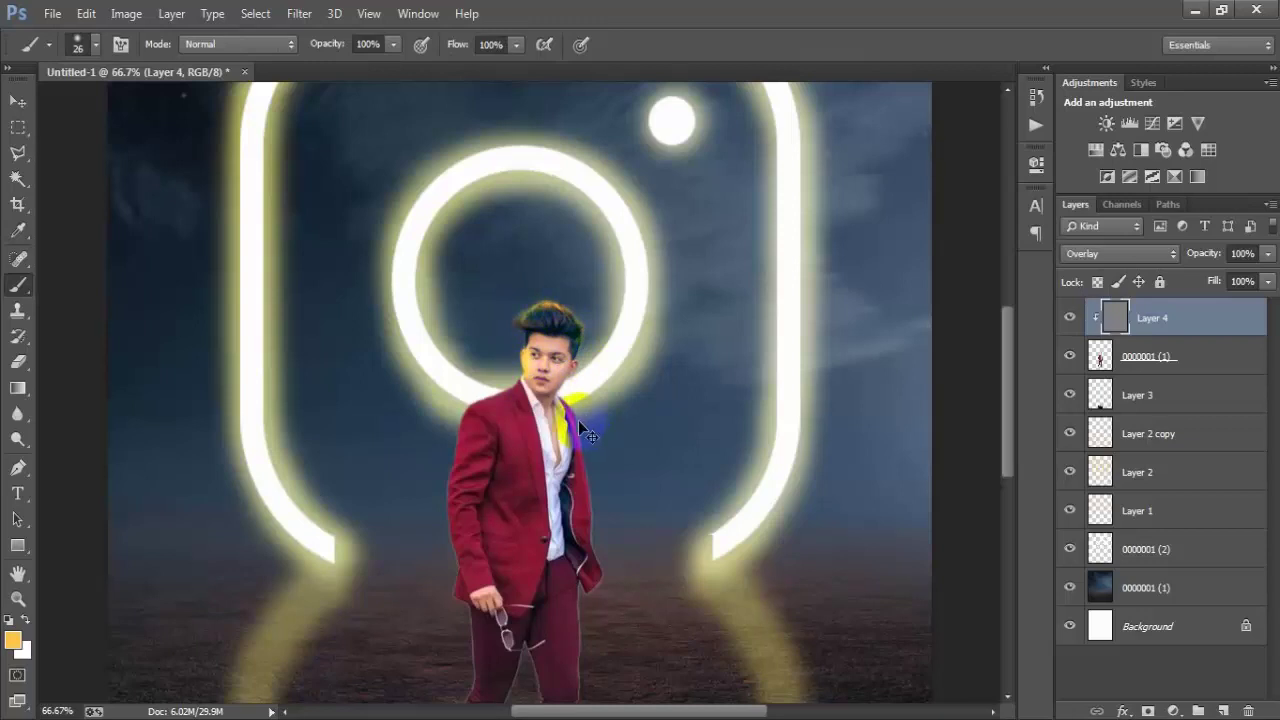
{"action": "key", "text": "ctrl+z"}
{"action": "left_click", "coordinate": [502, 405]}
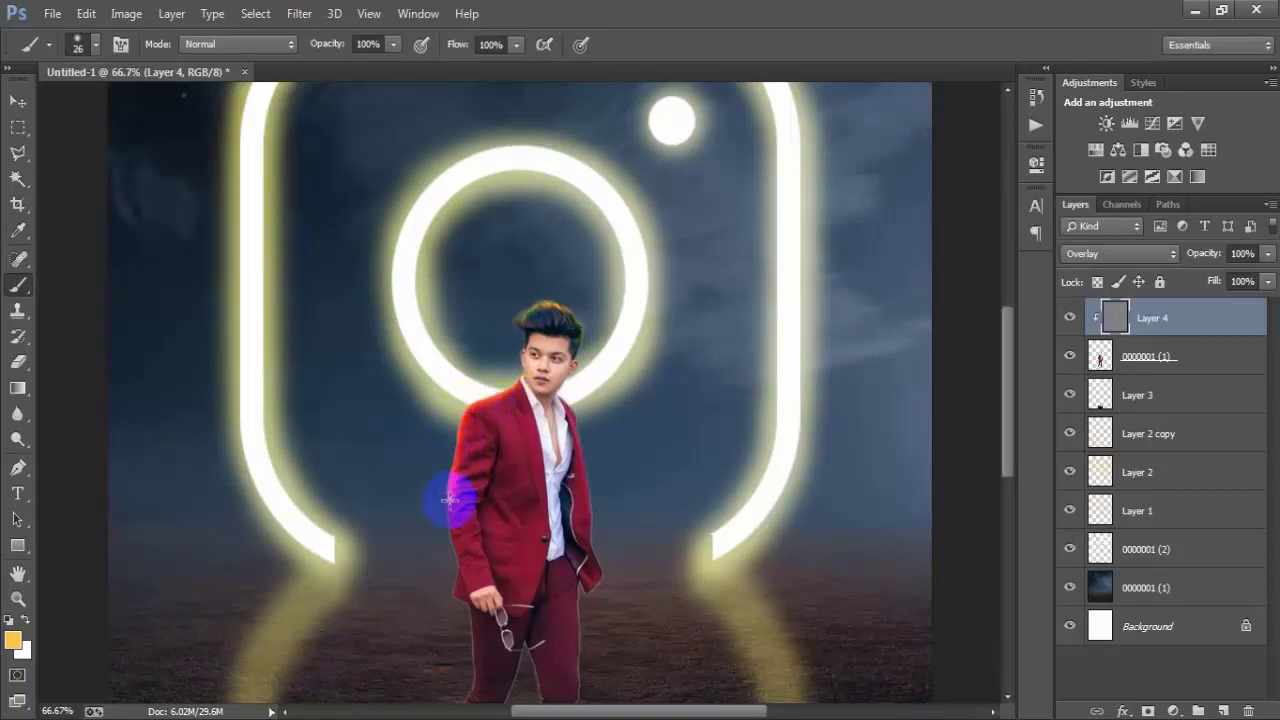
{"action": "scroll", "coordinate": [457, 545], "scroll_direction": "down", "scroll_amount": 1}
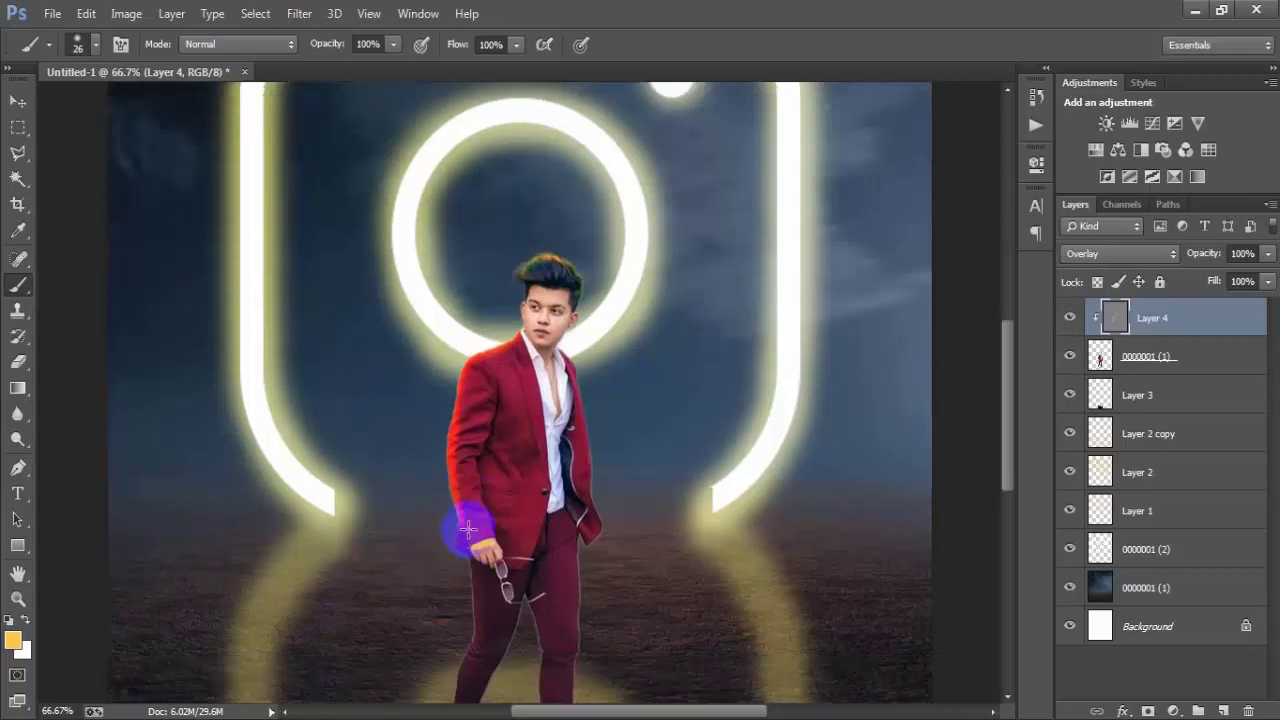
{"action": "scroll", "coordinate": [453, 515], "scroll_direction": "down", "scroll_amount": 3}
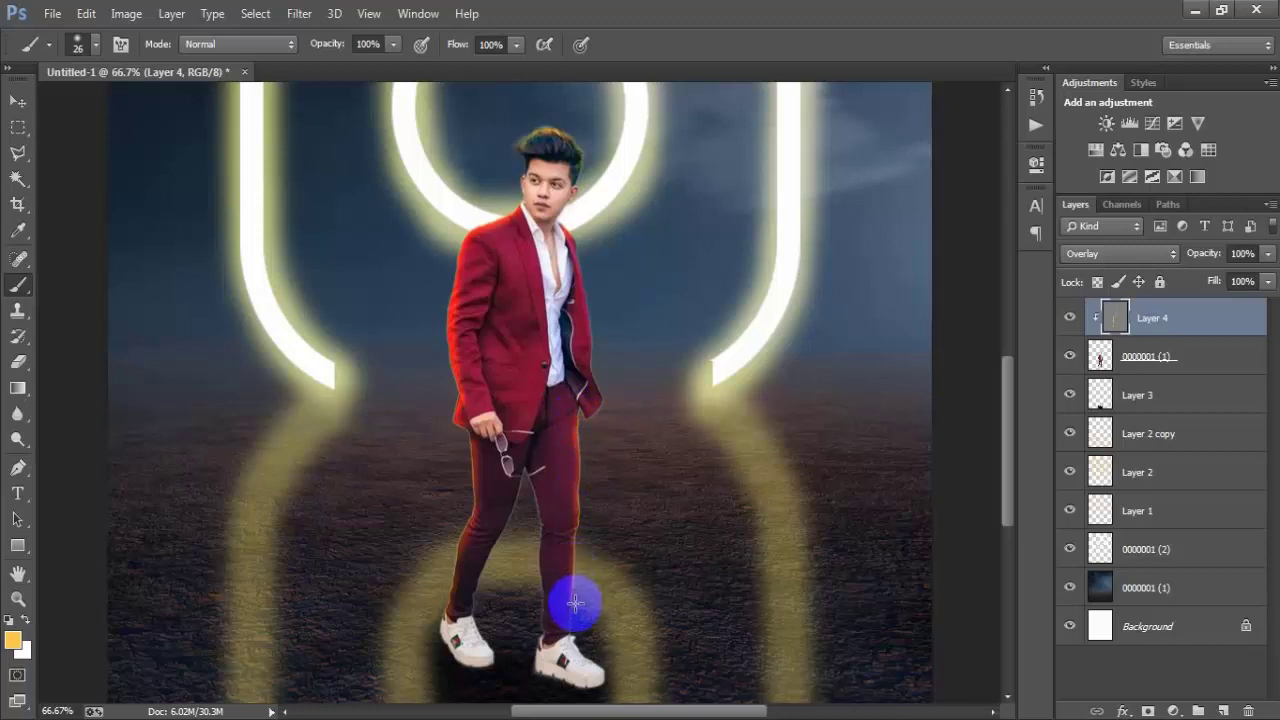
{"action": "left_click", "coordinate": [18, 101]}
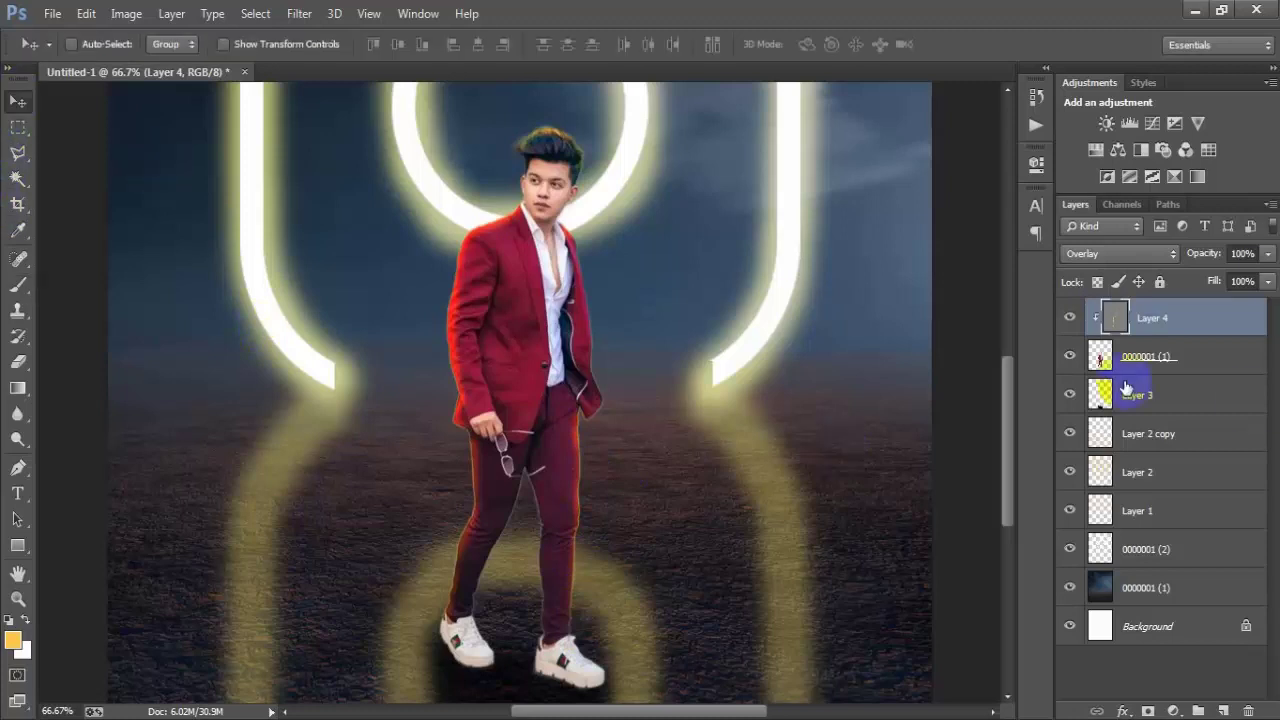
Lower Layer 4's opacity to 71% and zoom out to view the whole image.
{"action": "left_click", "coordinate": [1070, 318]}
{"action": "left_click", "coordinate": [1070, 318]}
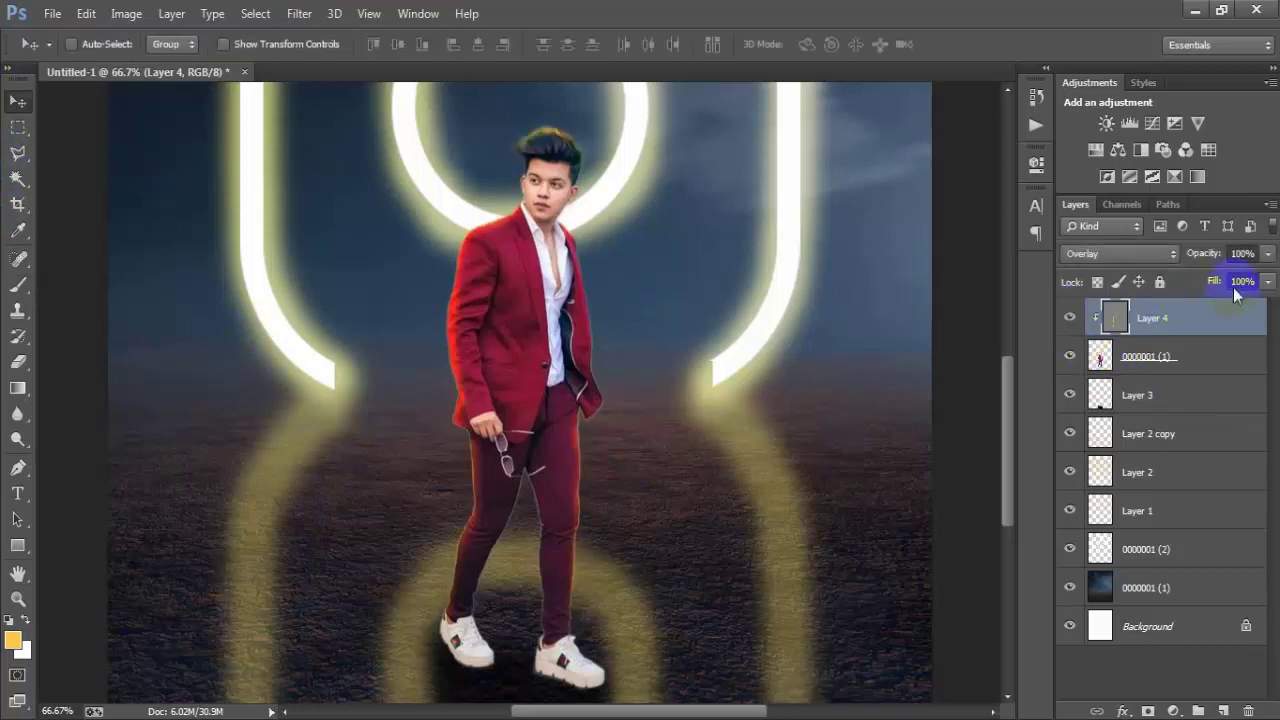
{"action": "left_click", "coordinate": [1267, 256]}
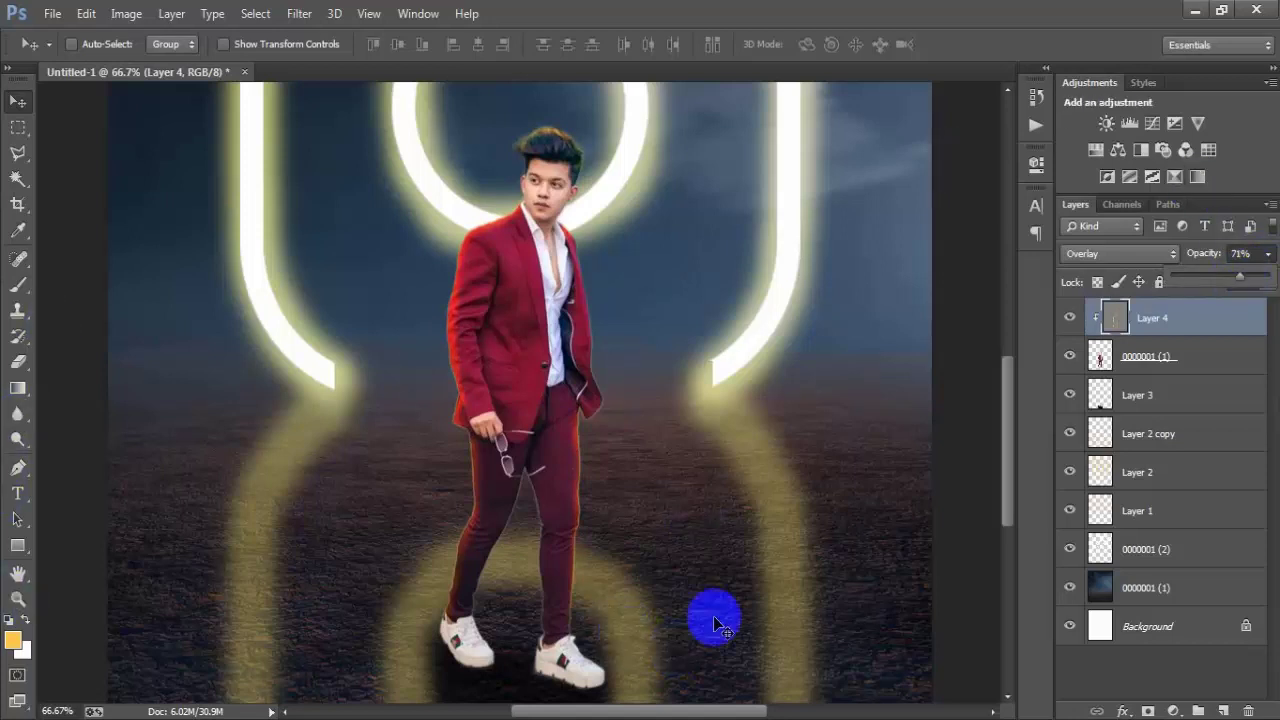
{"action": "key", "text": "ctrl+minus"}
{"action": "key", "text": "ctrl+minus"}
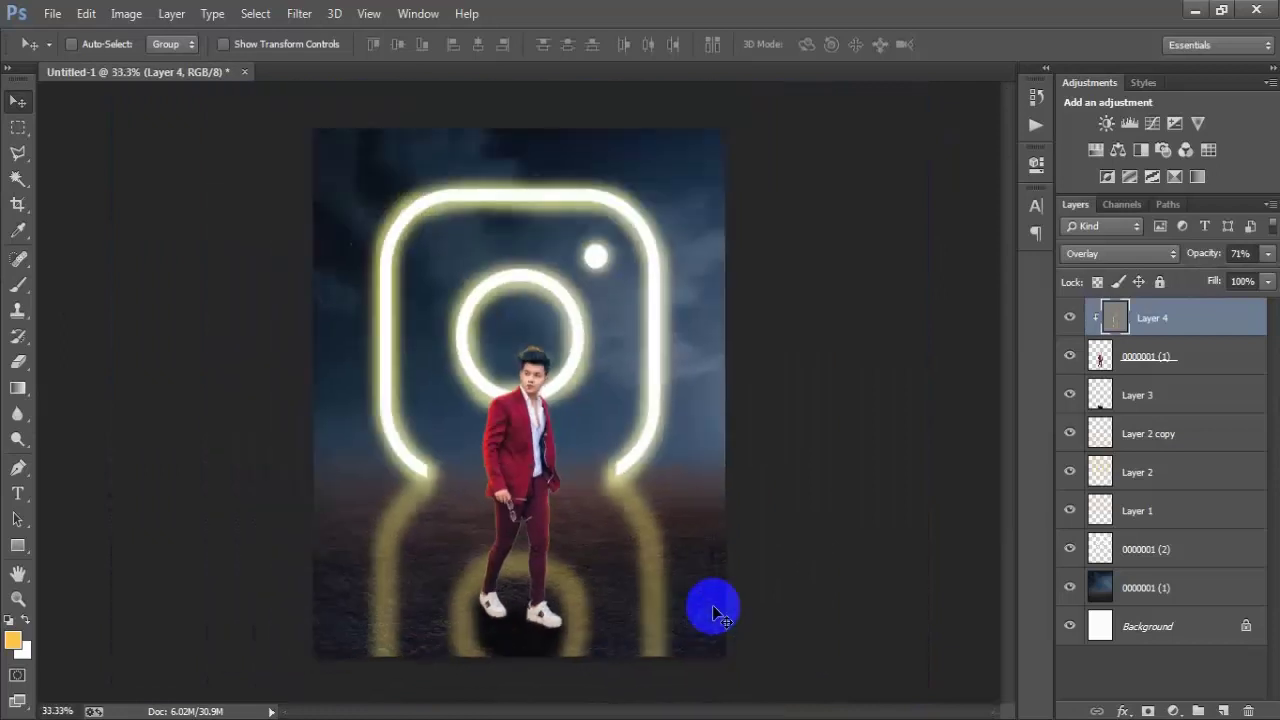
Compare Layer 4 on and off in both documents and inspect the man's composition up close.
{"action": "left_click", "coordinate": [1068, 318]}
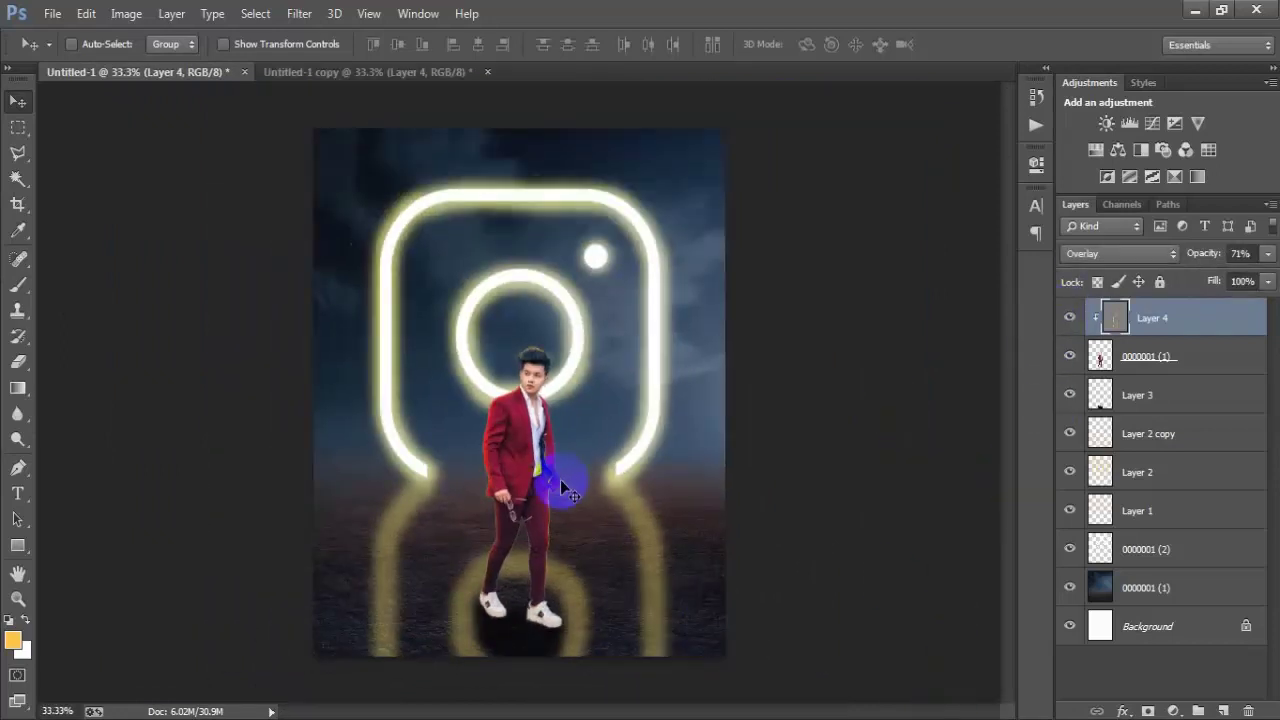
{"action": "left_click", "coordinate": [372, 72]}
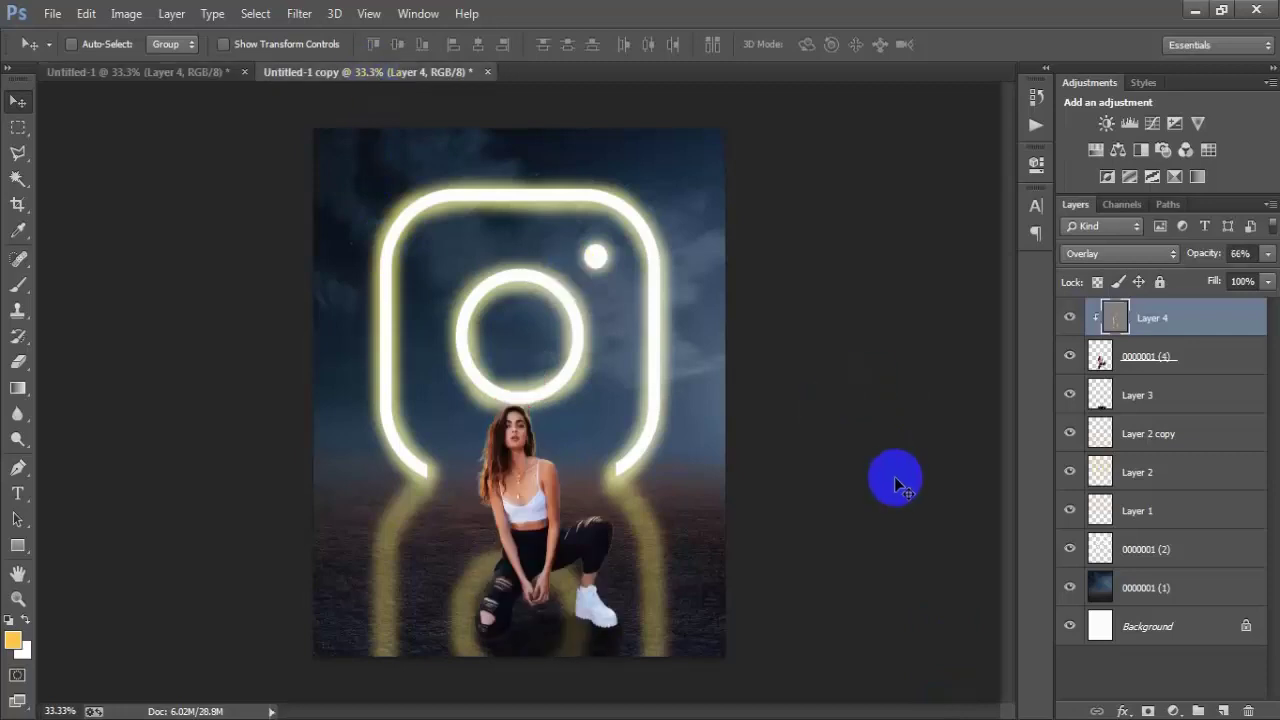
{"action": "left_click", "coordinate": [1069, 318]}
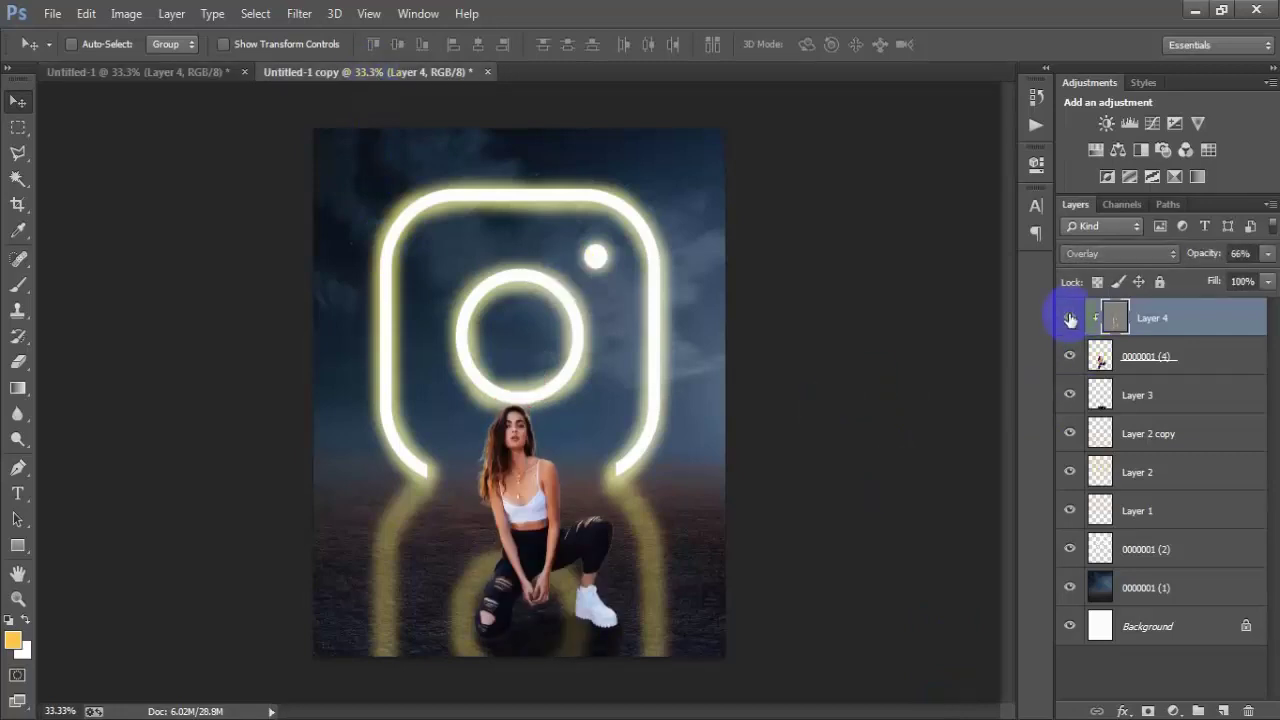
{"action": "left_click", "coordinate": [128, 72]}
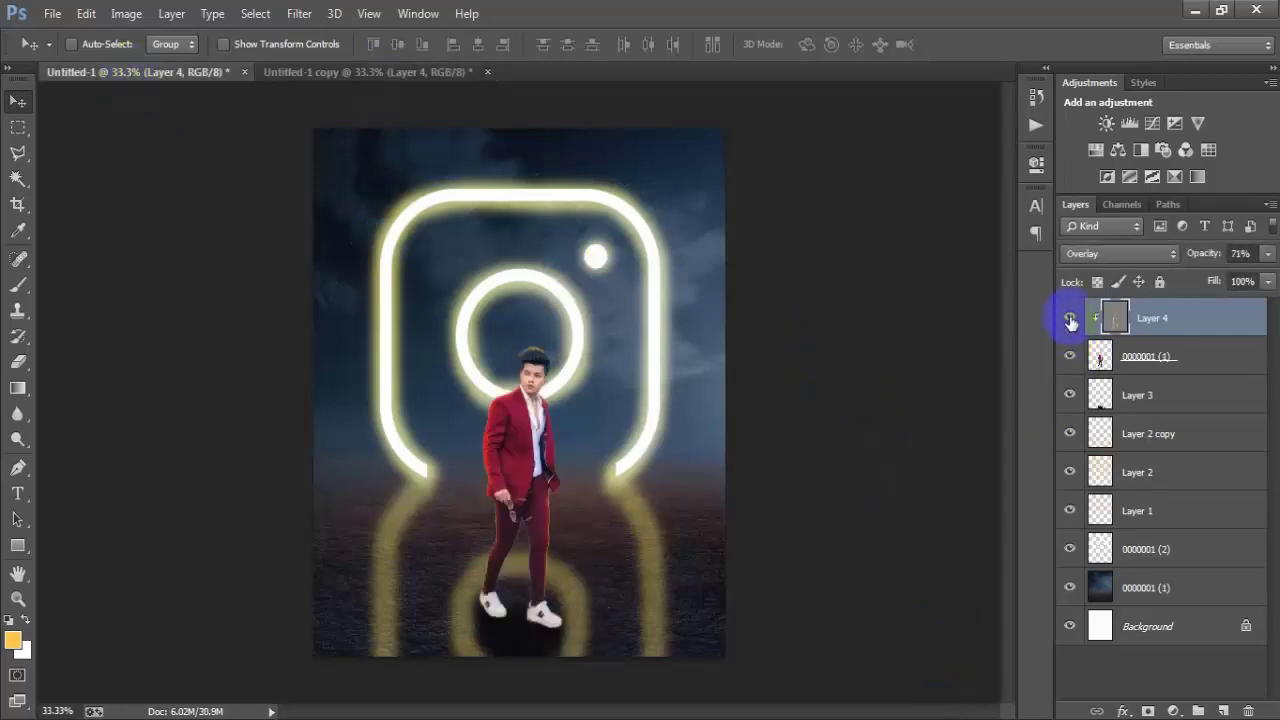
{"action": "key", "text": "ctrl+plus"}
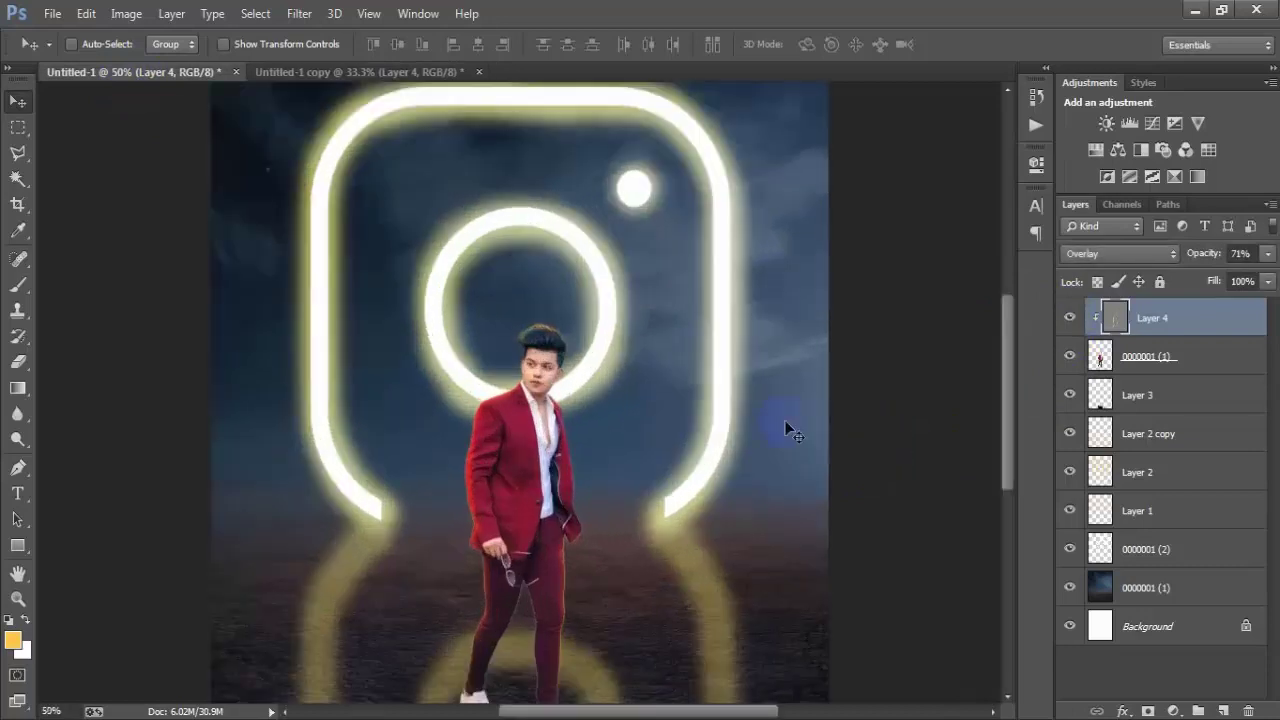
{"action": "scroll", "coordinate": [790, 425], "scroll_direction": "up", "scroll_amount": 1}
{"action": "scroll", "coordinate": [787, 422], "scroll_direction": "down", "scroll_amount": 3}
{"action": "scroll", "coordinate": [785, 426], "scroll_direction": "up", "scroll_amount": 1}
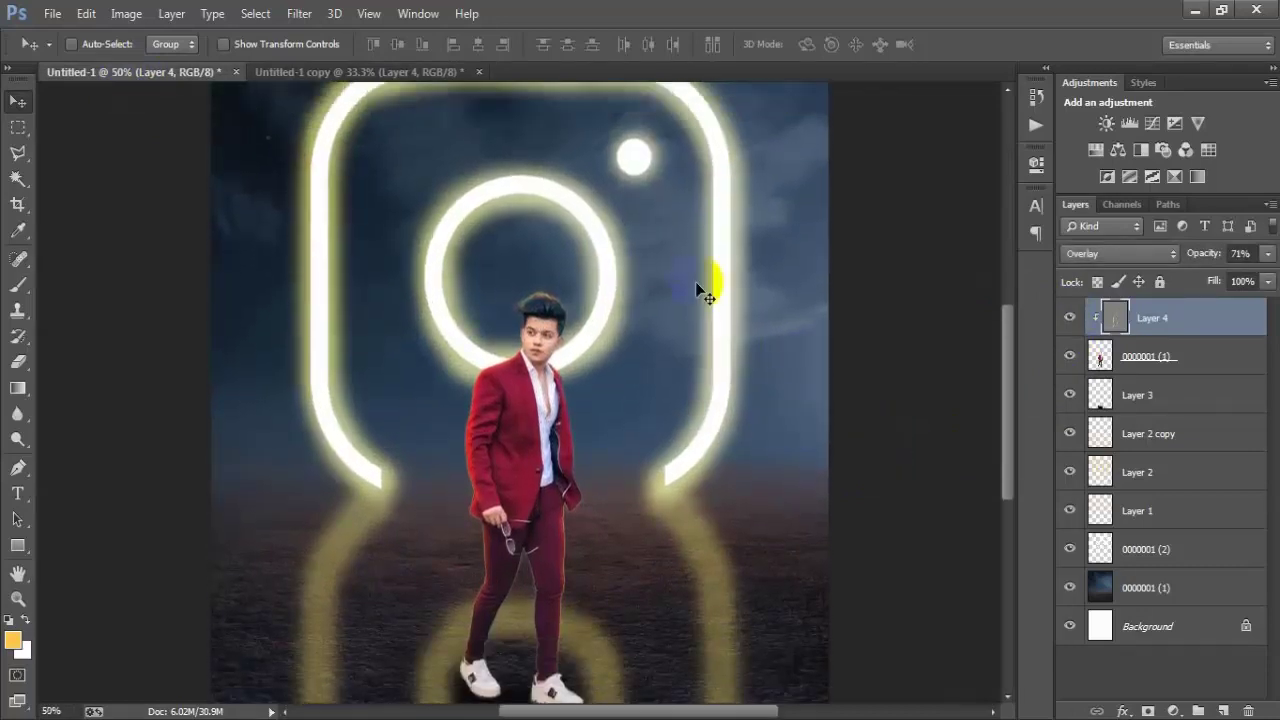
{"action": "key", "text": "ctrl+minus"}
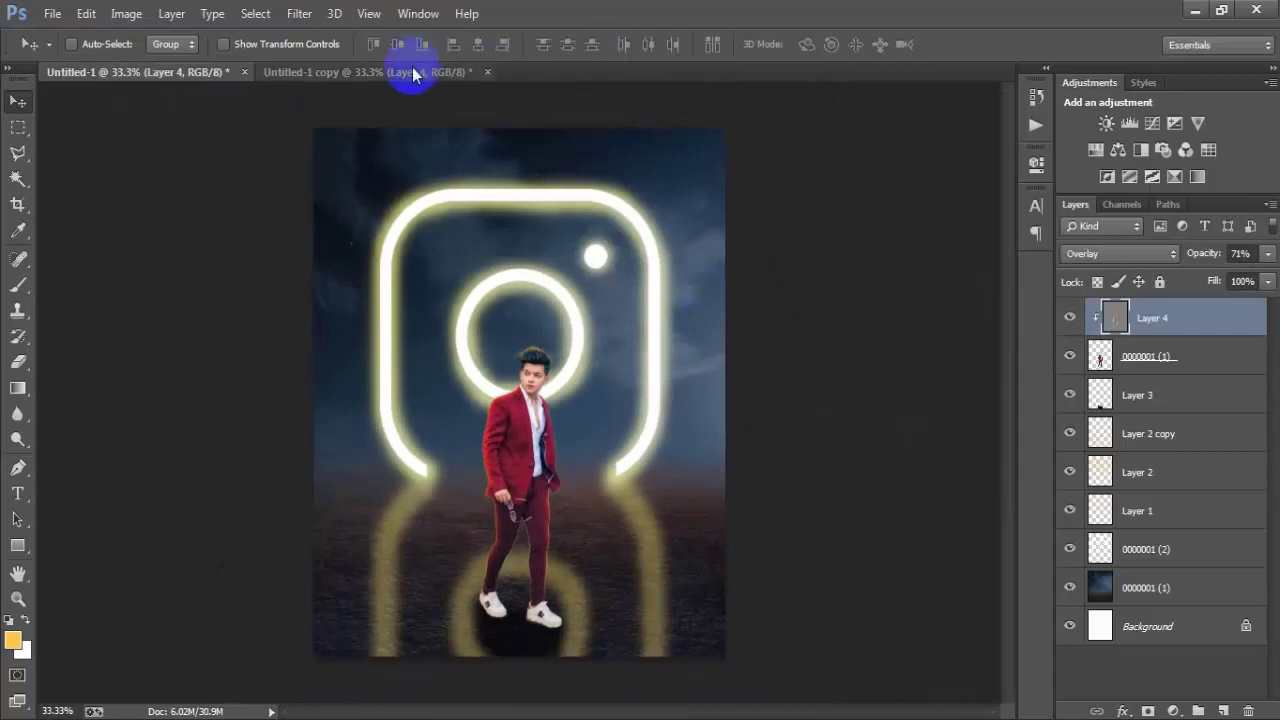
Show Untitled-1 copy and zoom in to inspect the kneeling woman's composition.
{"action": "left_click", "coordinate": [413, 75]}
{"action": "key", "text": "ctrl+plus"}
{"action": "scroll", "coordinate": [660, 430], "scroll_direction": "up", "scroll_amount": 1}
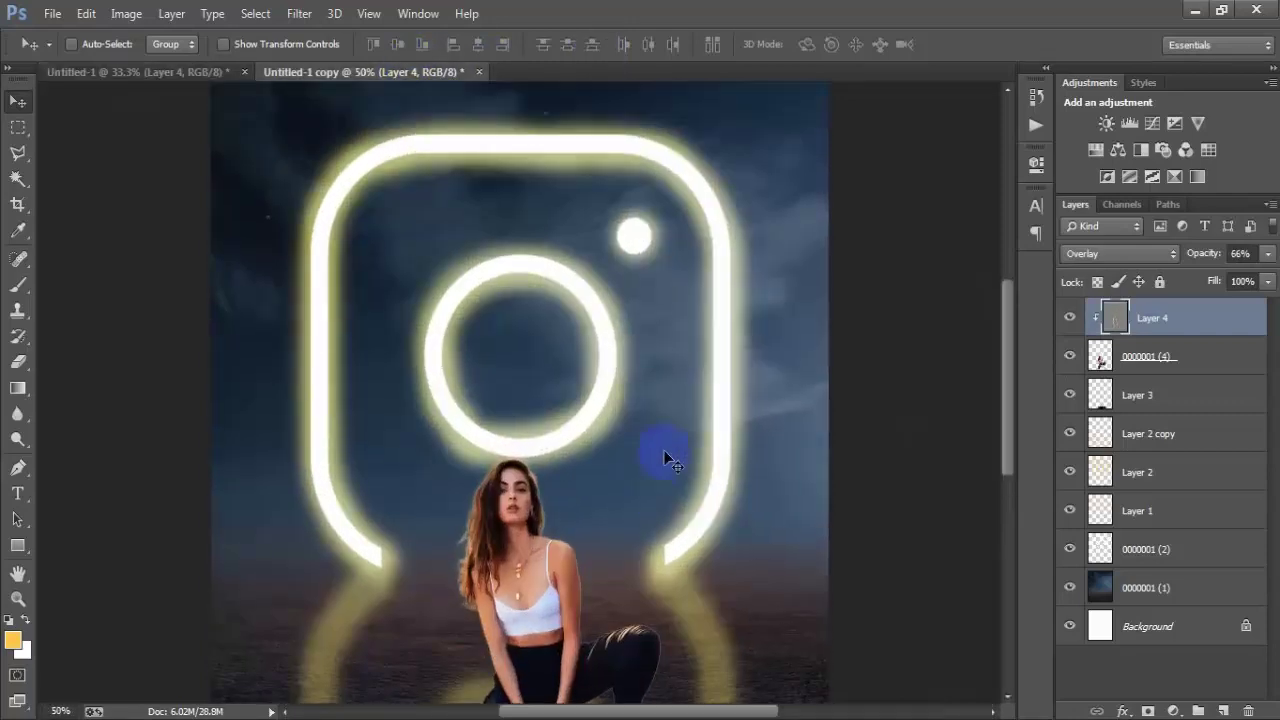
{"action": "scroll", "coordinate": [666, 460], "scroll_direction": "down", "scroll_amount": 2}
{"action": "scroll", "coordinate": [670, 478], "scroll_direction": "down", "scroll_amount": 1}
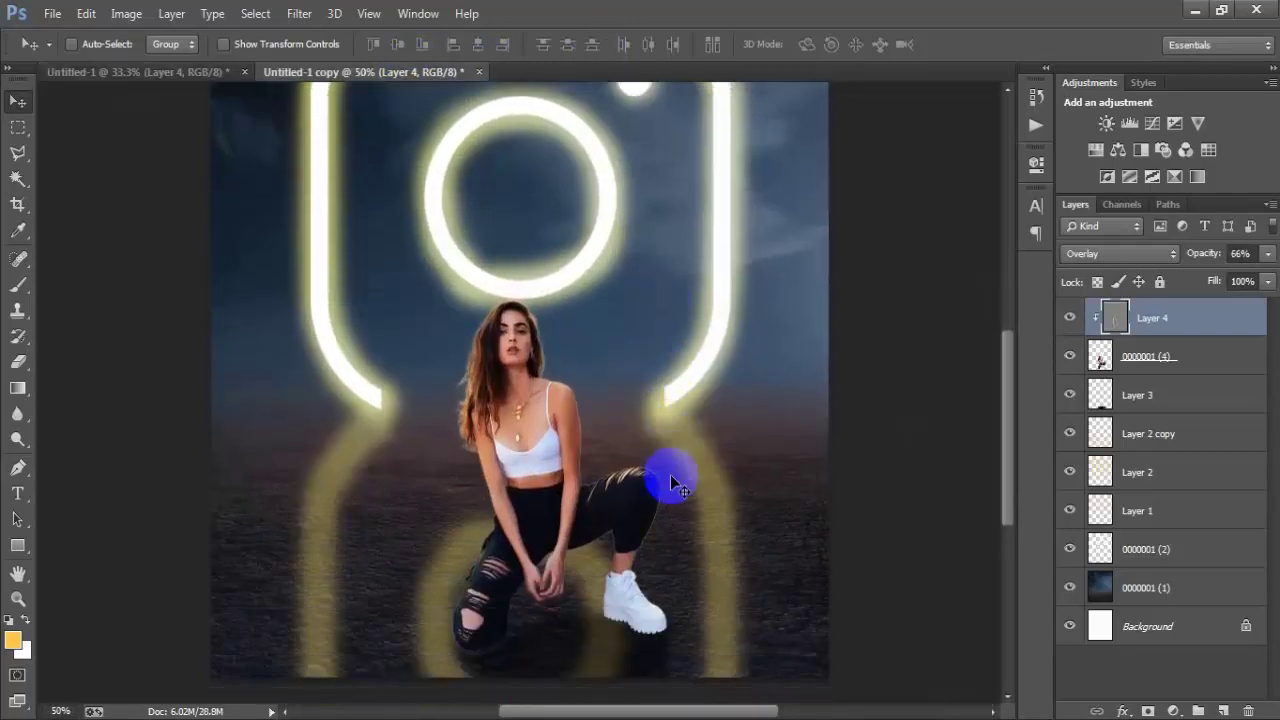
{"action": "scroll", "coordinate": [670, 478], "scroll_direction": "up", "scroll_amount": 1}
{"action": "scroll", "coordinate": [672, 480], "scroll_direction": "down", "scroll_amount": 1}
{"action": "scroll", "coordinate": [673, 484], "scroll_direction": "up", "scroll_amount": 1}
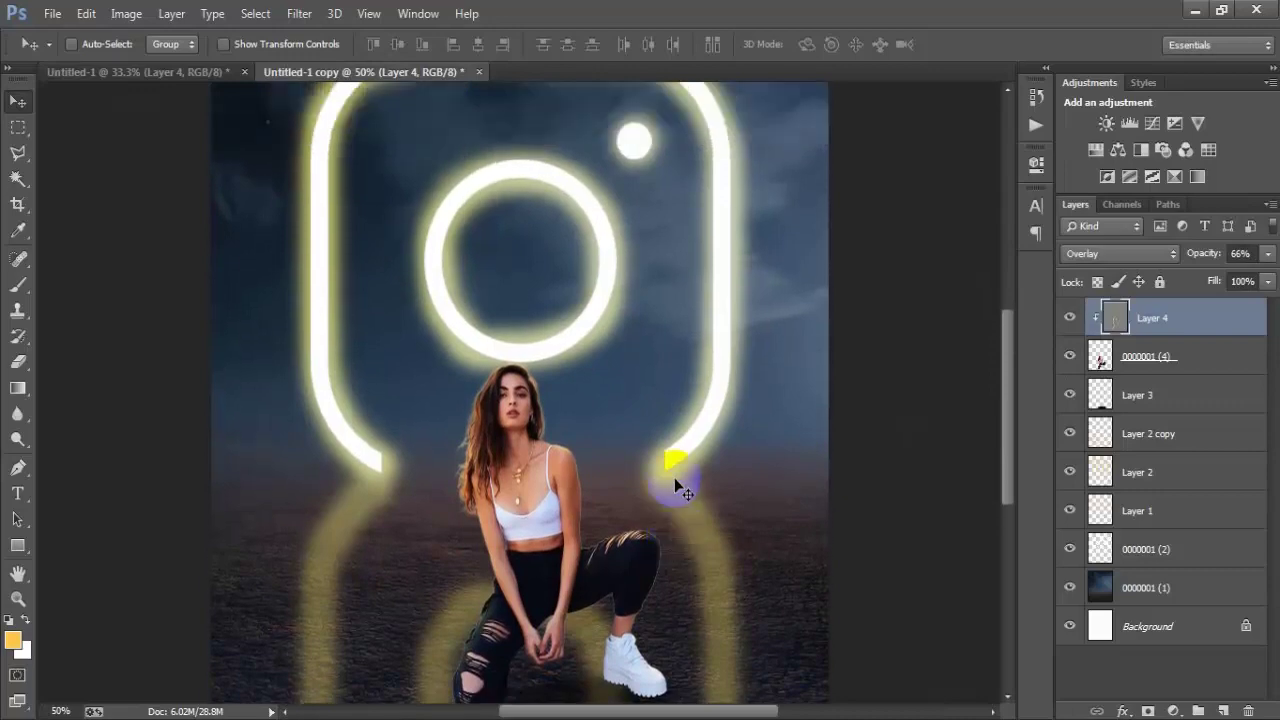
{"action": "key", "text": "ctrl+minus"}
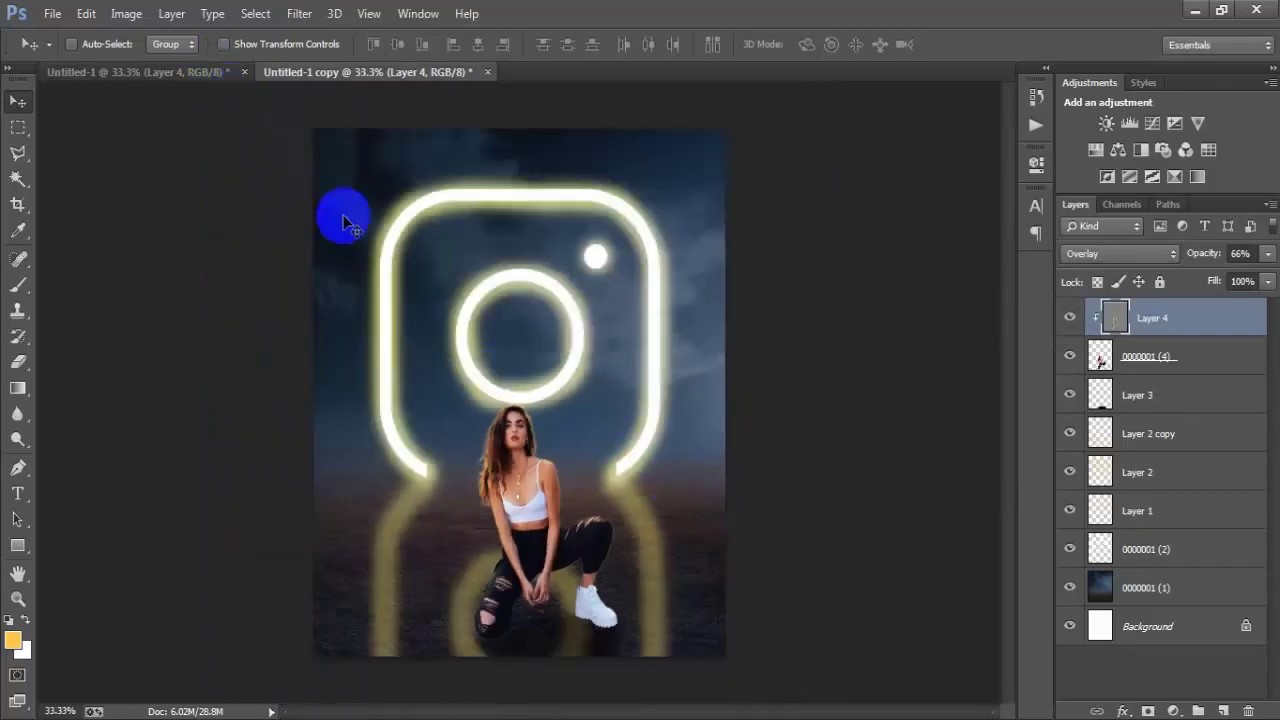